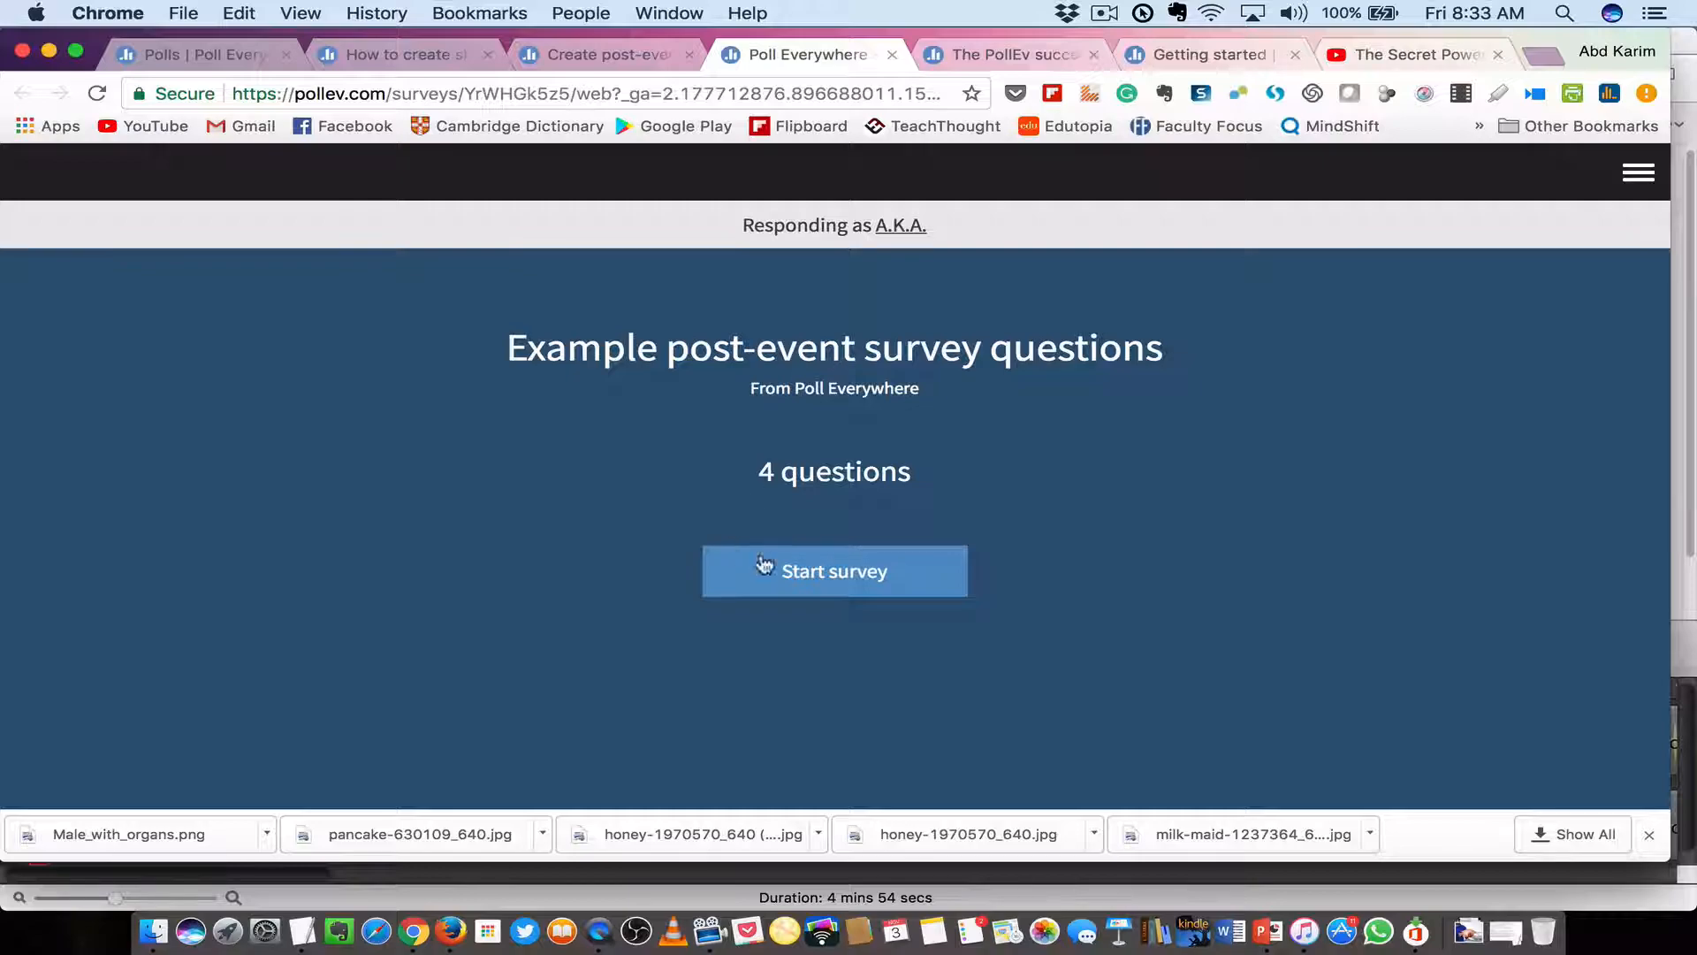
Start the example post-event survey and answer the convention experience question with "Great".
{"action": "left_click", "coordinate": [808, 570]}
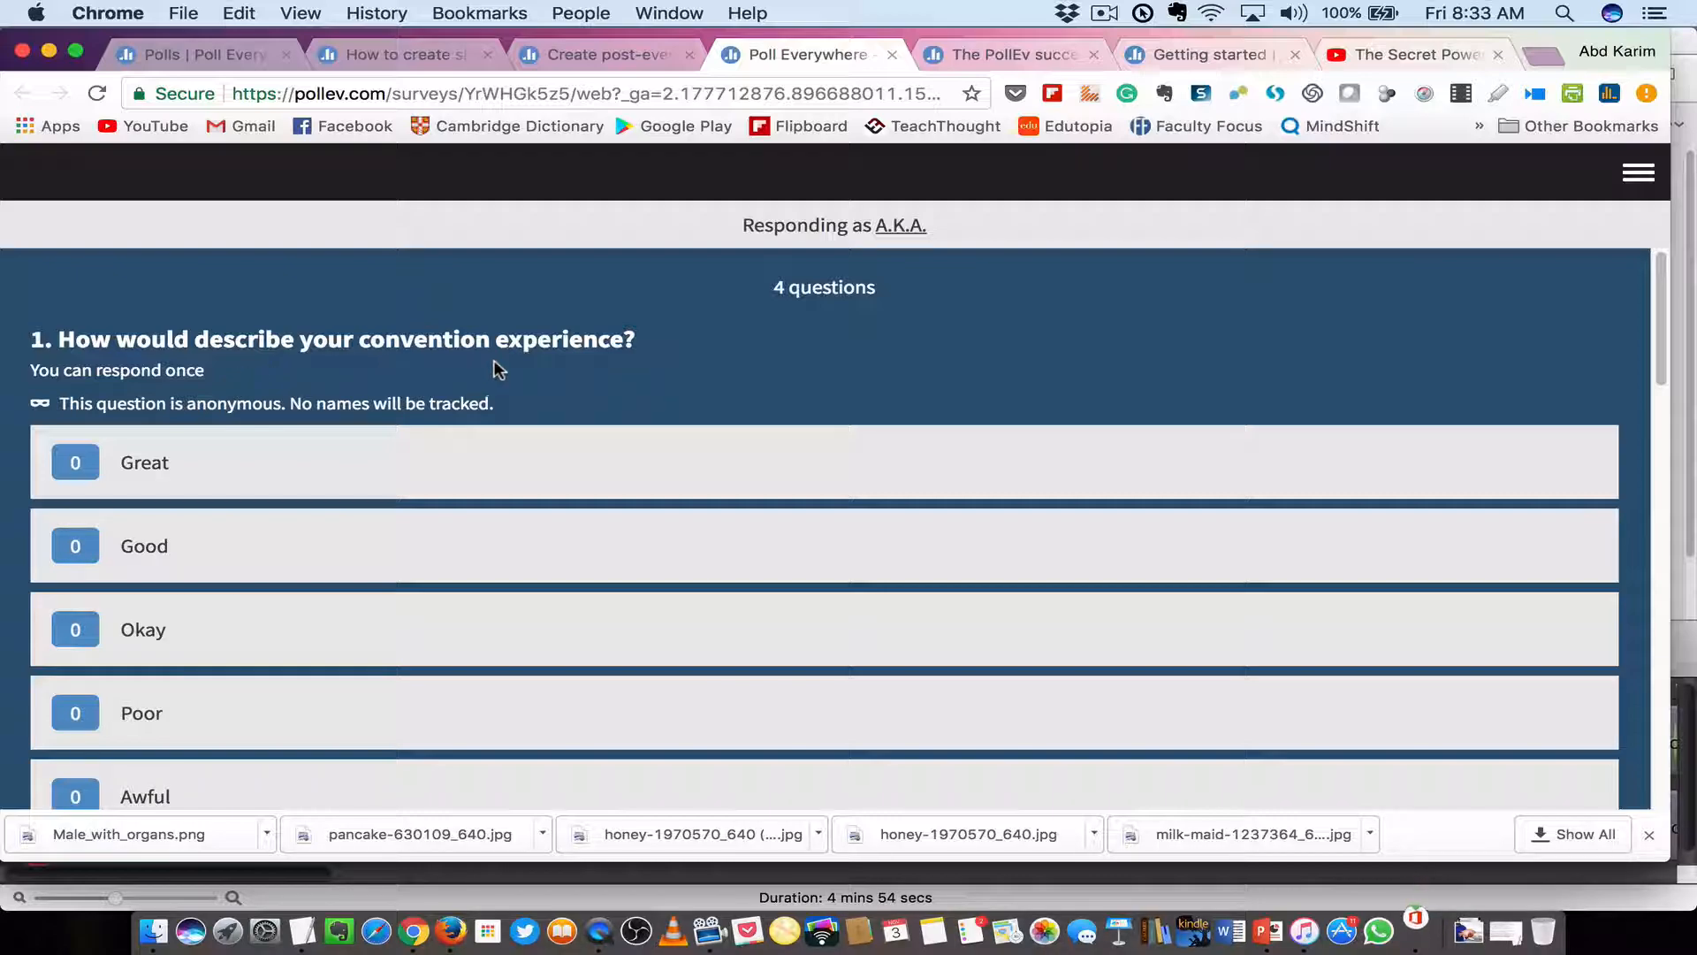
{"action": "scroll", "coordinate": [495, 368], "scroll_direction": "down", "scroll_amount": 1}
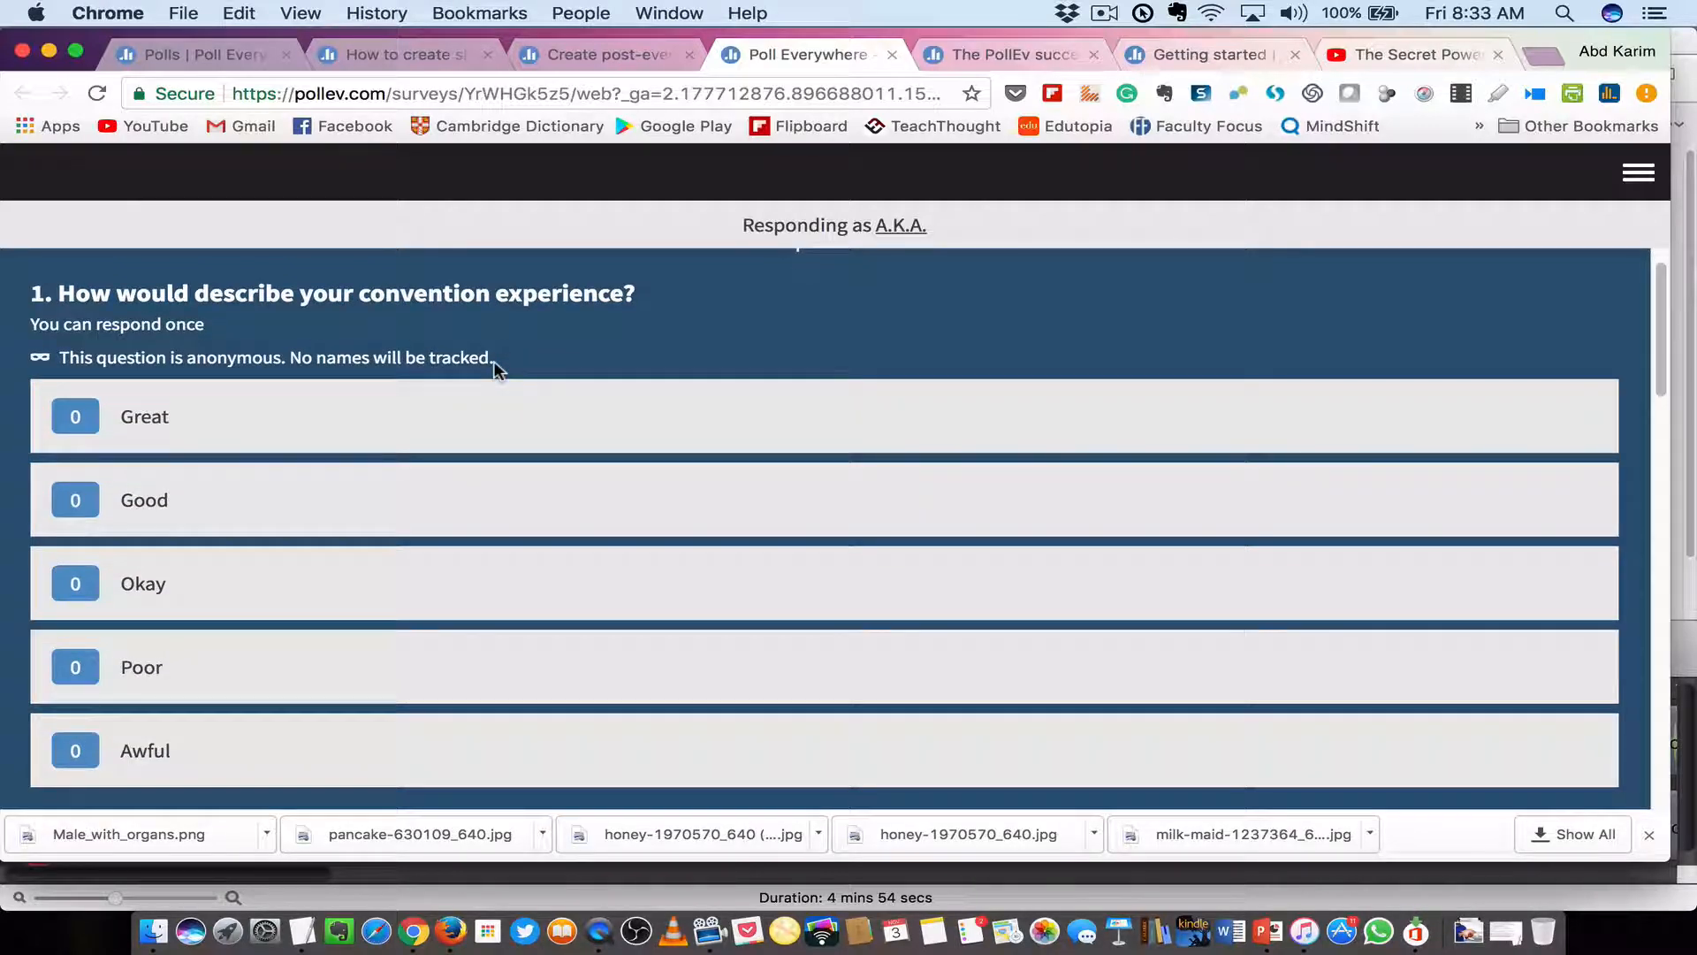
{"action": "left_click", "coordinate": [97, 426]}
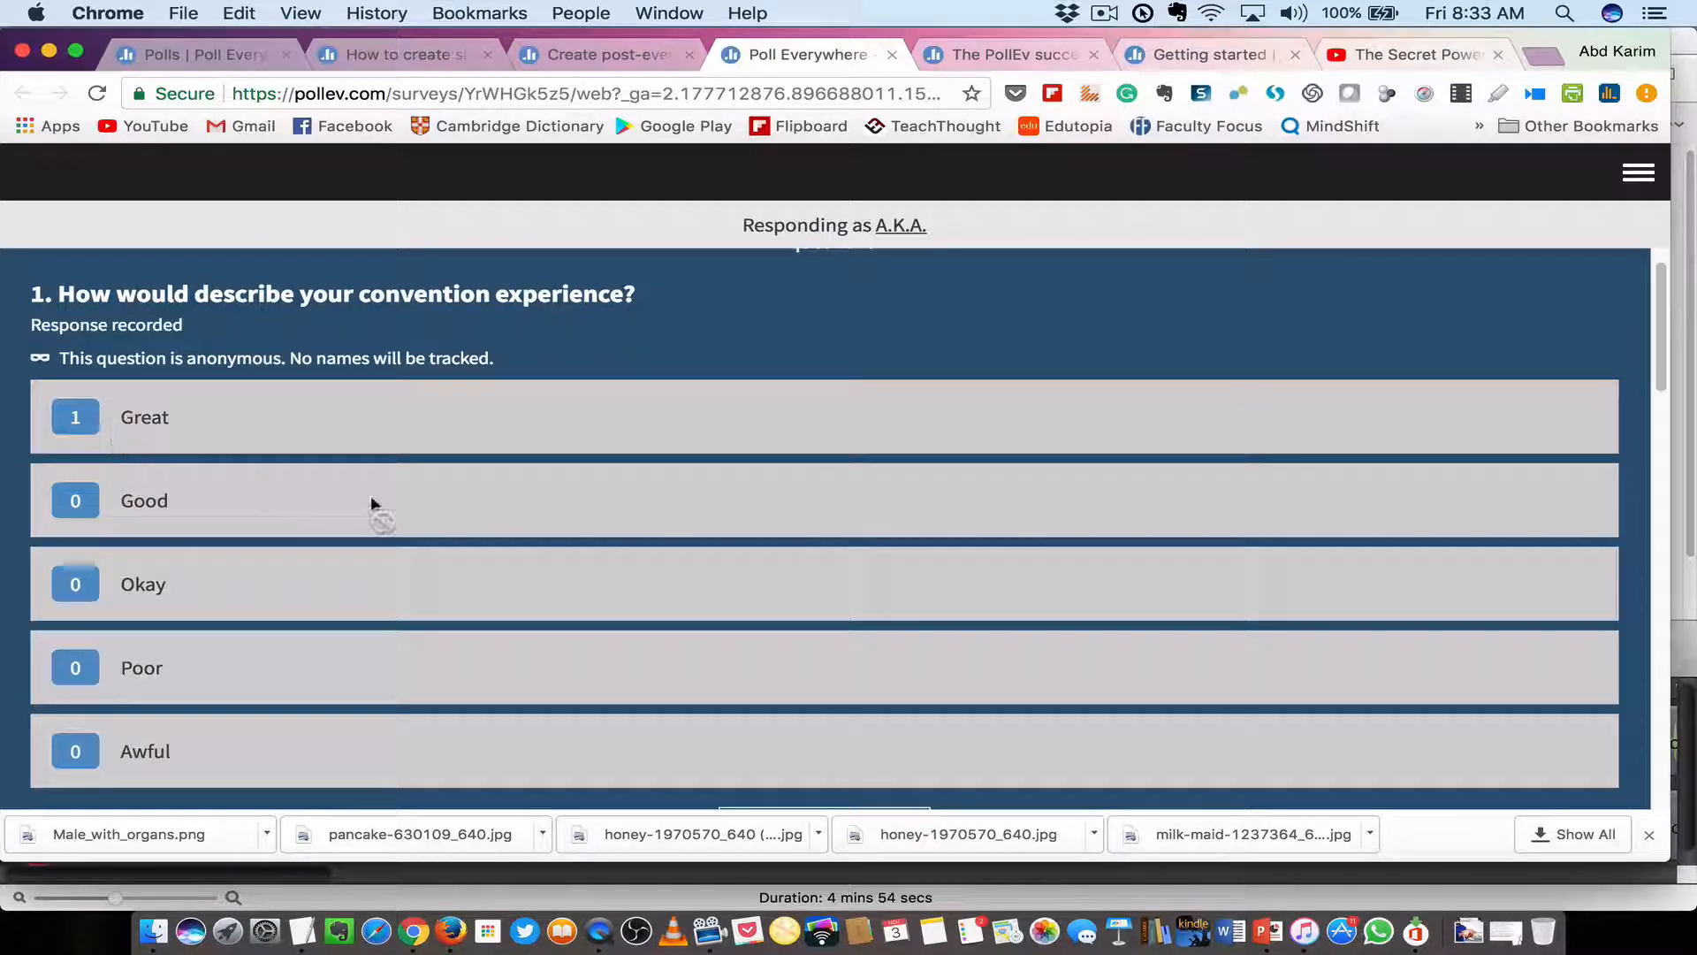
Answer question 2, on improving the convention experience, with "Maybe more interaction.".
{"action": "scroll", "coordinate": [905, 592], "scroll_direction": "down", "scroll_amount": 4}
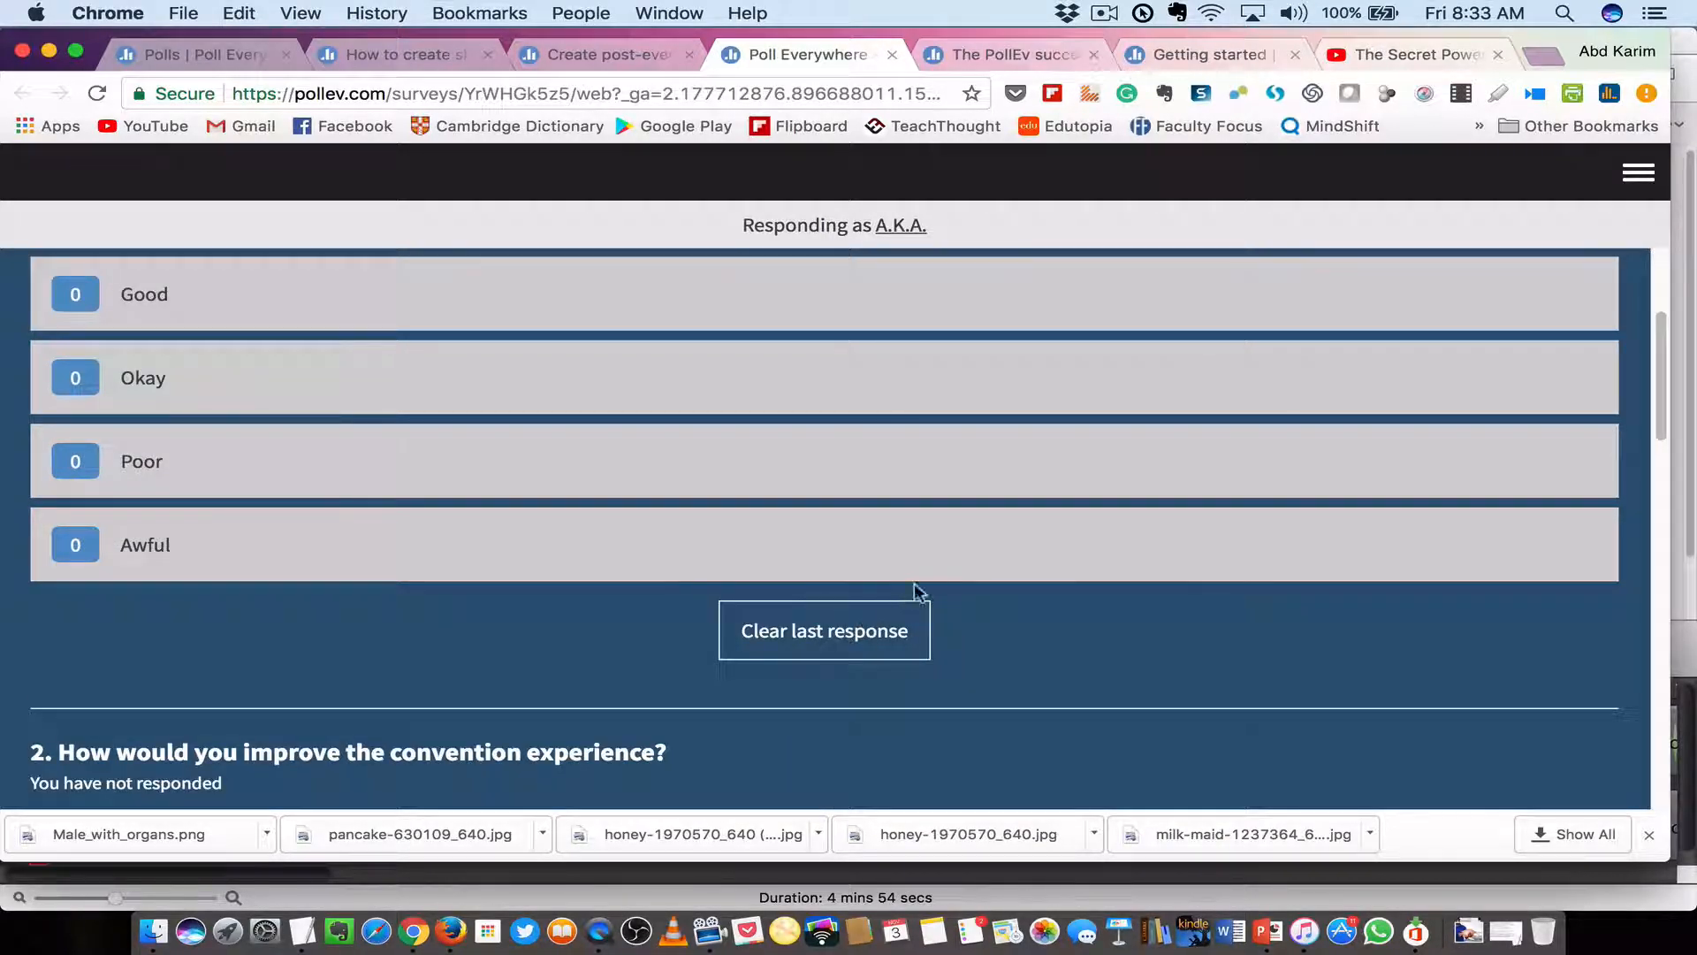
{"action": "scroll", "coordinate": [1118, 566], "scroll_direction": "down", "scroll_amount": 3}
{"action": "scroll", "coordinate": [1043, 584], "scroll_direction": "down", "scroll_amount": 2}
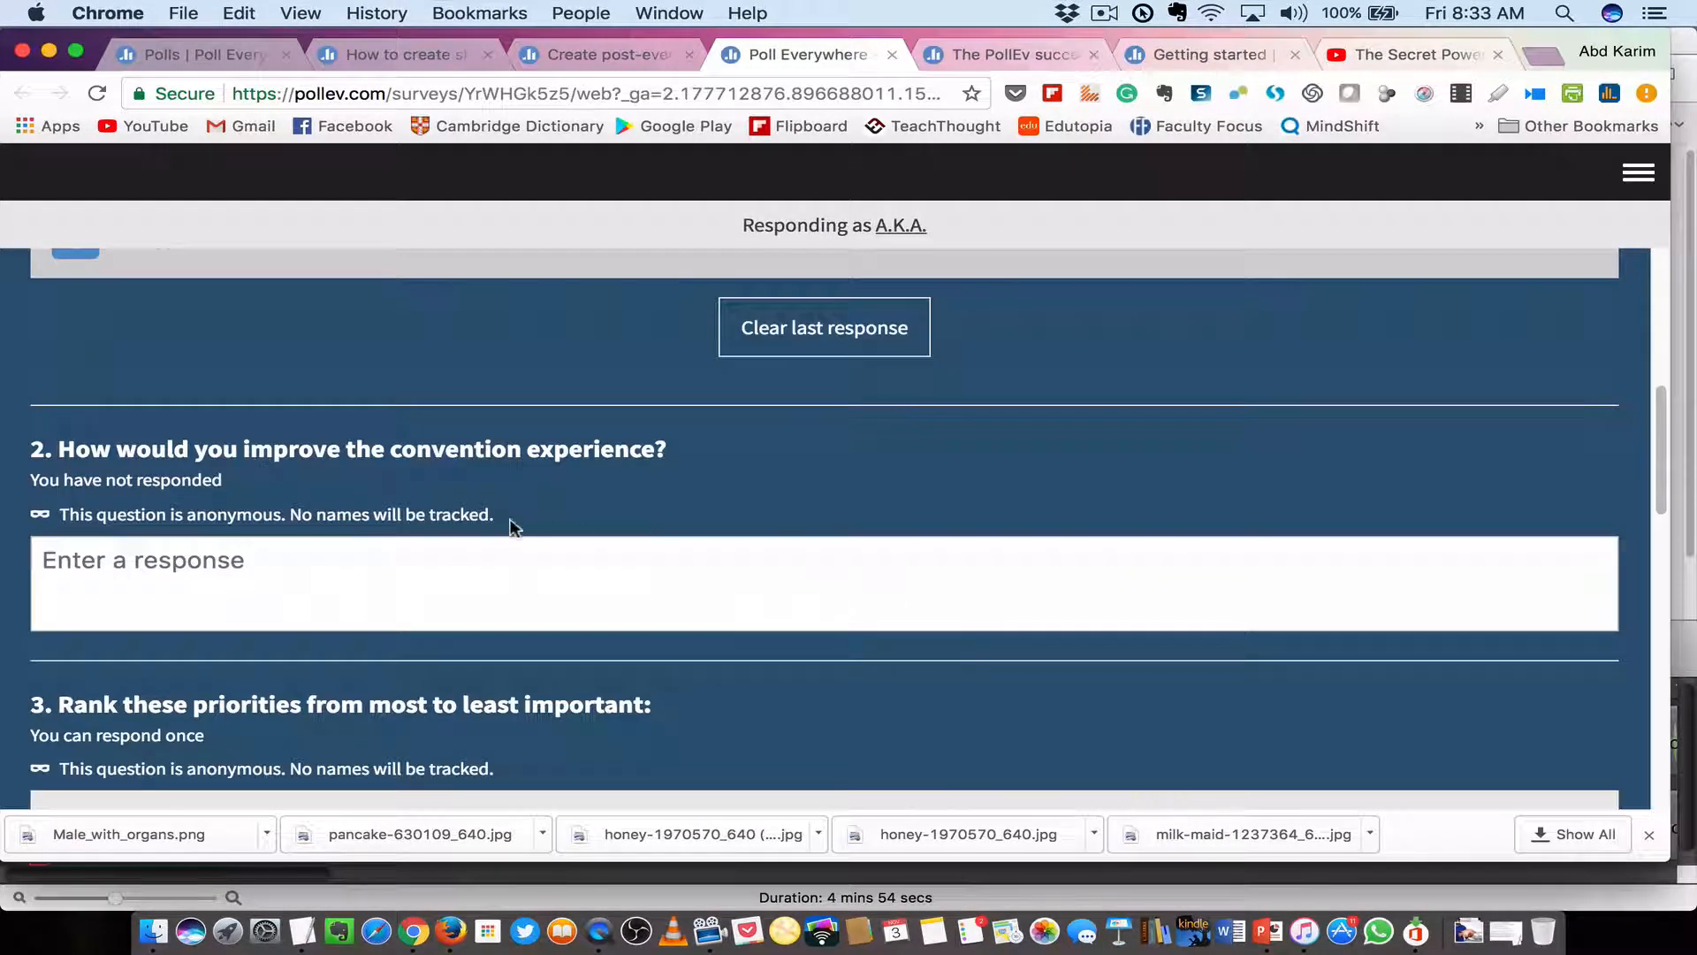
{"action": "scroll", "coordinate": [512, 523], "scroll_direction": "down", "scroll_amount": 2}
{"action": "scroll", "coordinate": [513, 522], "scroll_direction": "up", "scroll_amount": 1}
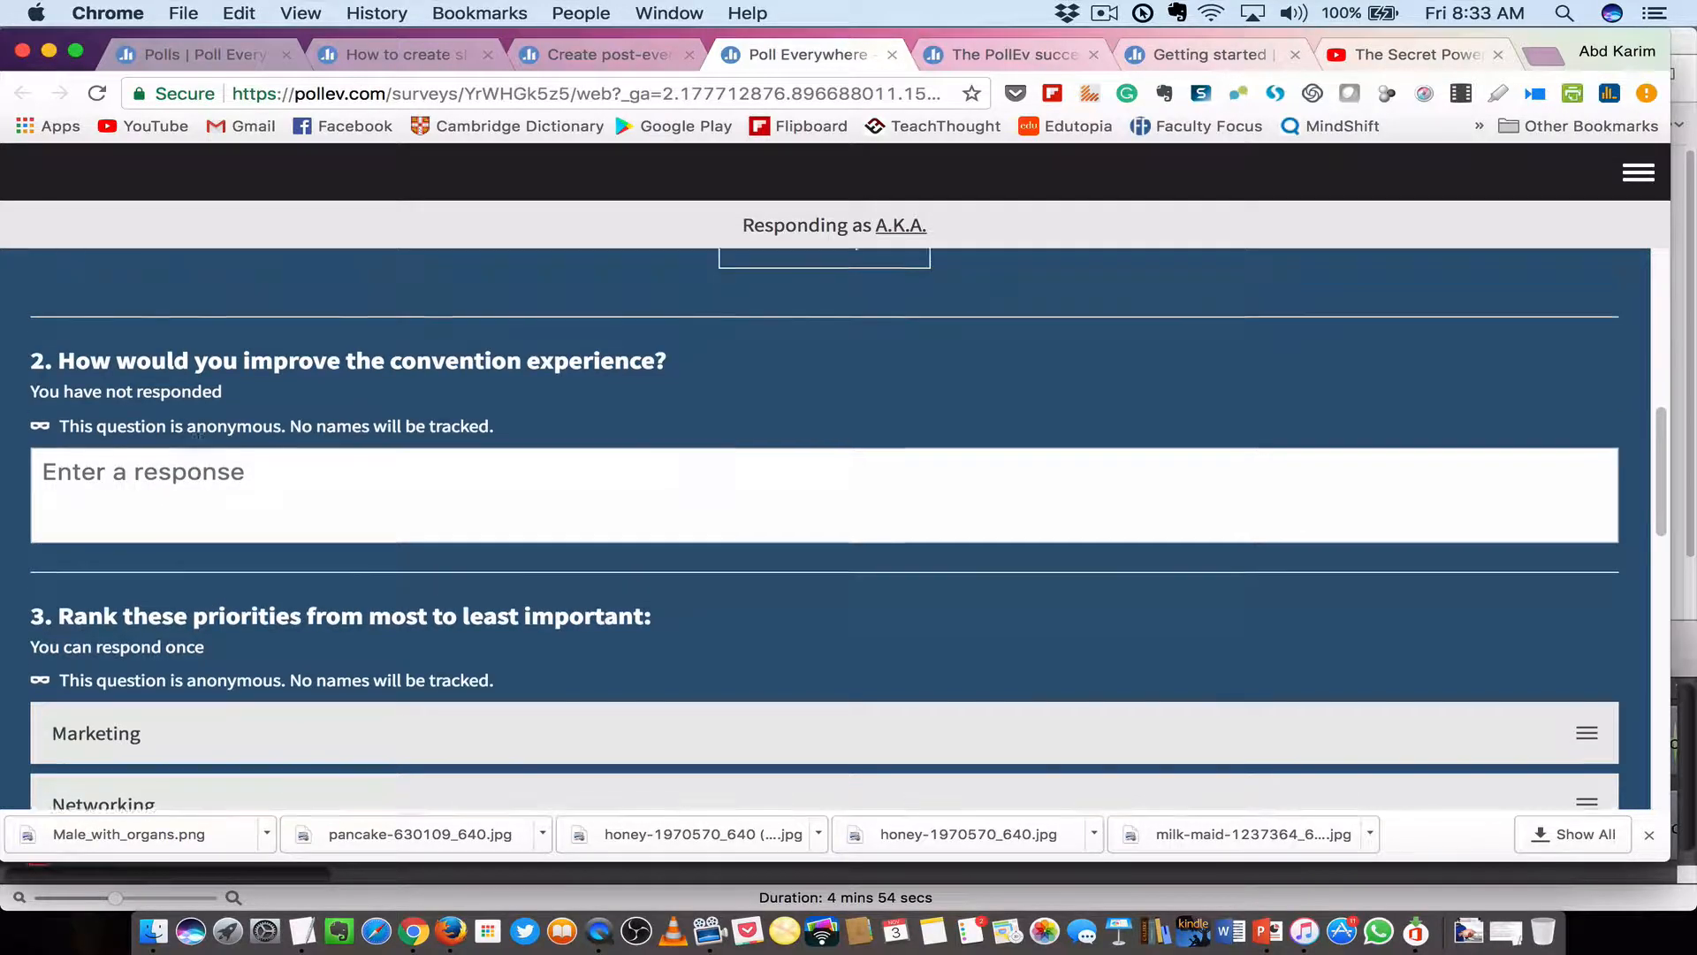
{"action": "scroll", "coordinate": [192, 433], "scroll_direction": "up", "scroll_amount": 8}
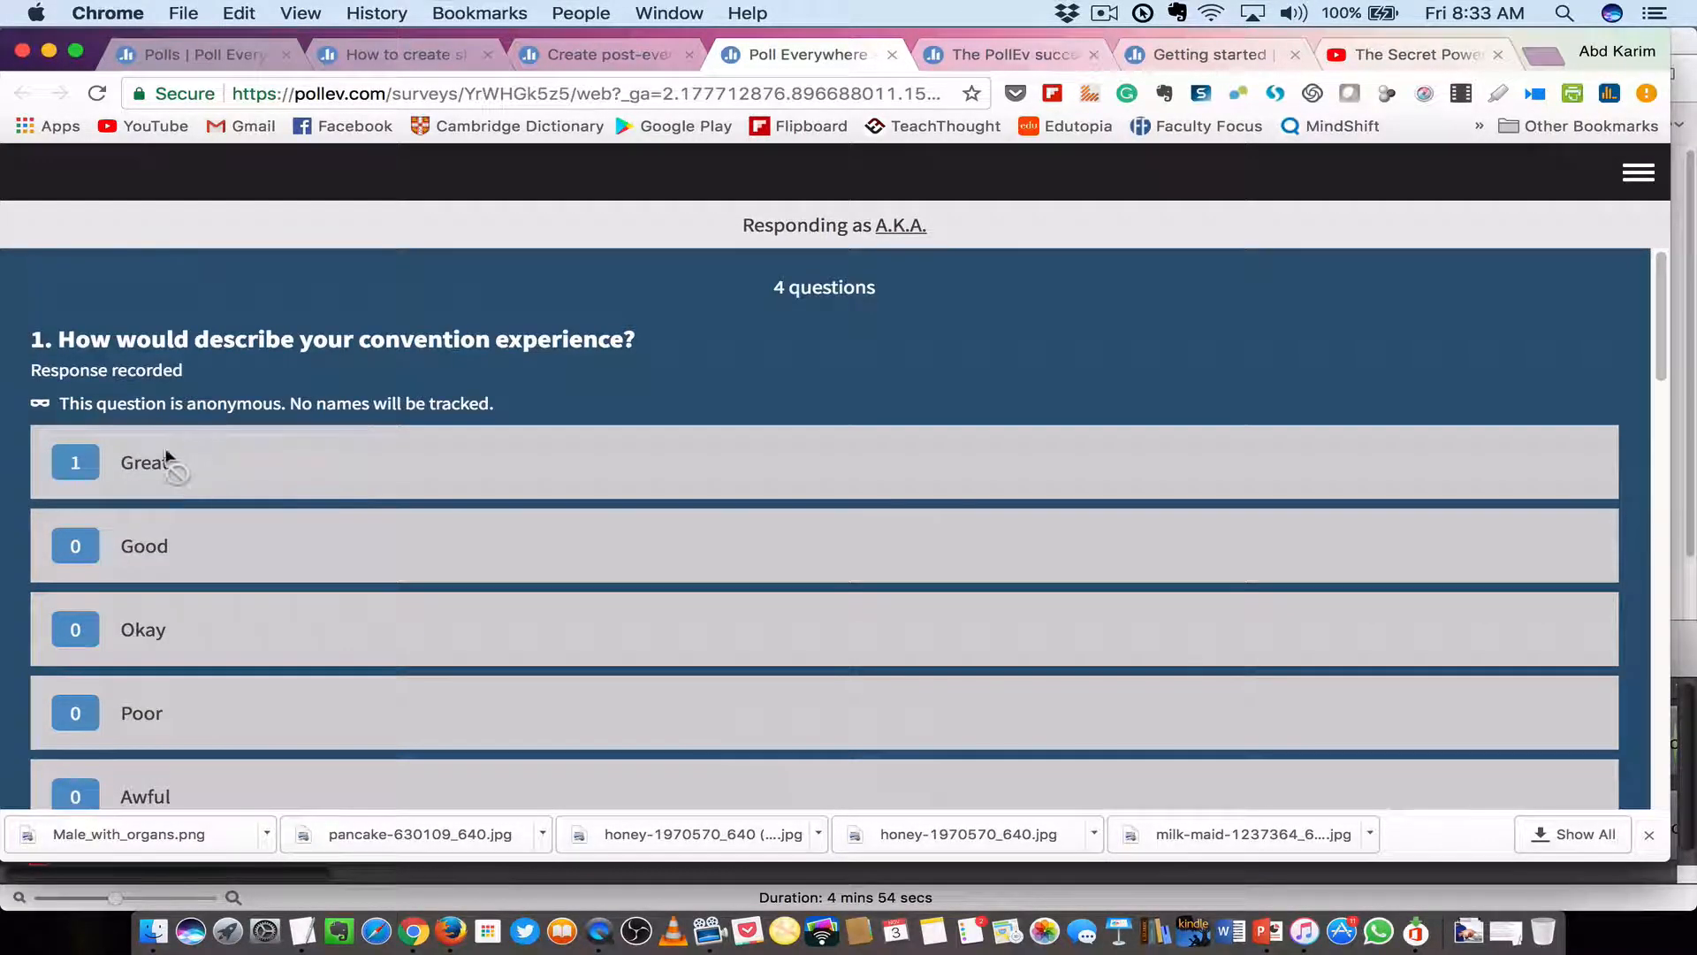
{"action": "scroll", "coordinate": [235, 420], "scroll_direction": "down", "scroll_amount": 3}
{"action": "scroll", "coordinate": [258, 495], "scroll_direction": "down", "scroll_amount": 10}
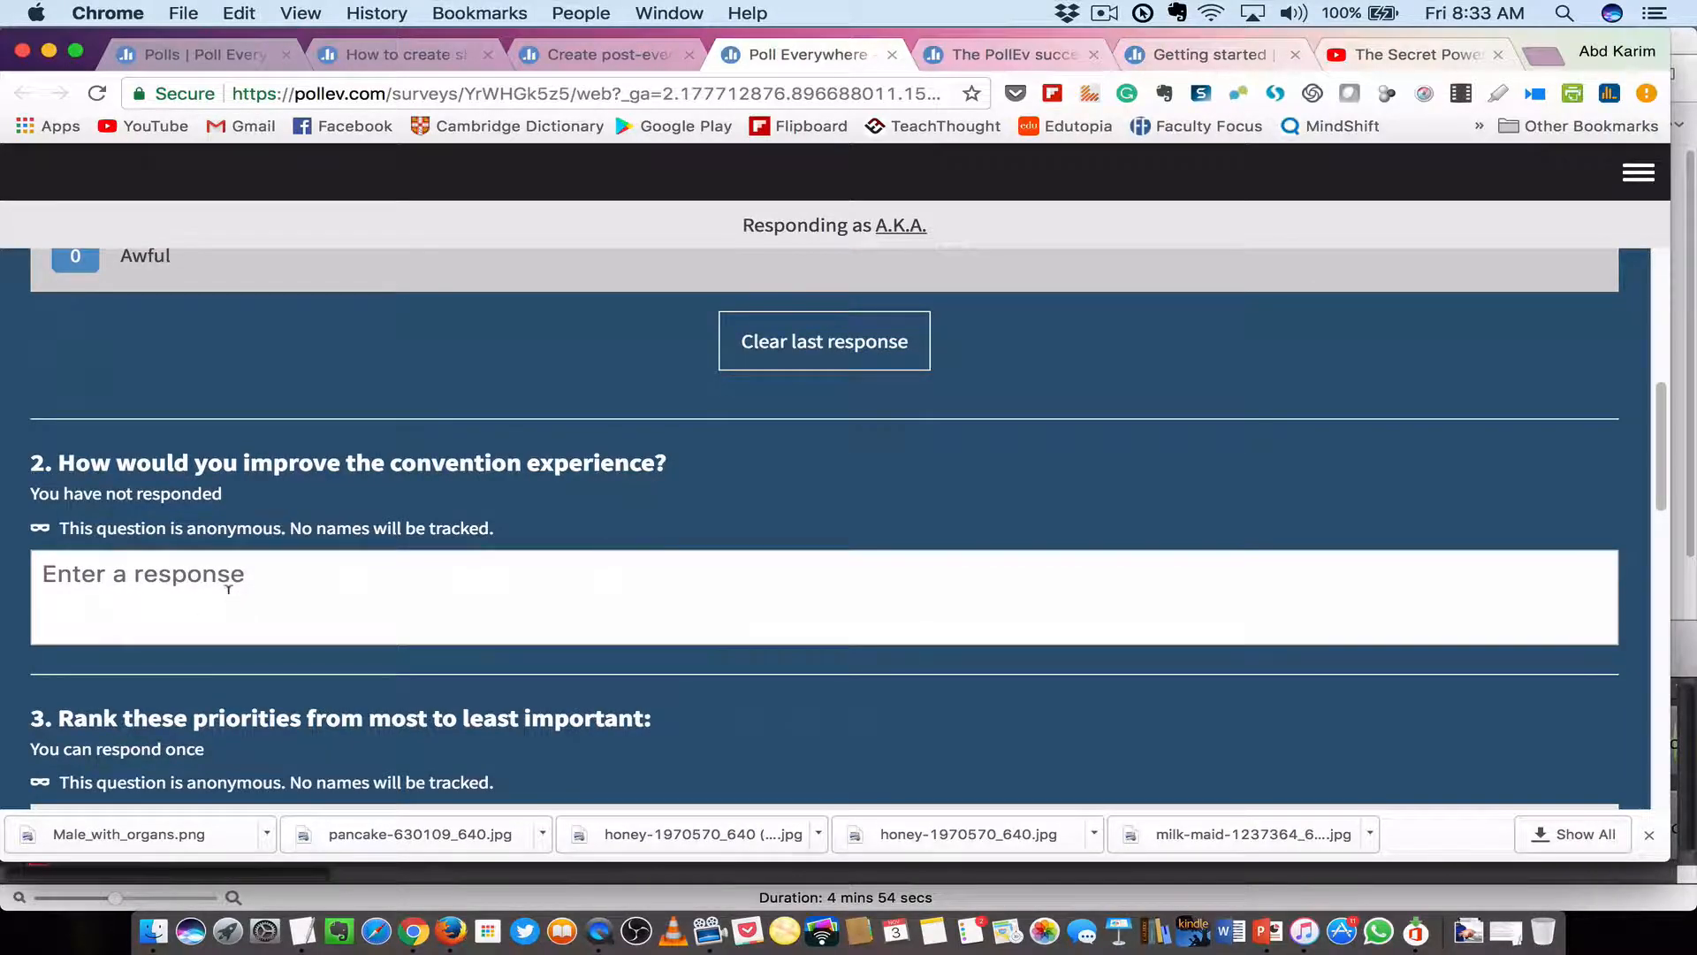
{"action": "left_click", "coordinate": [232, 576]}
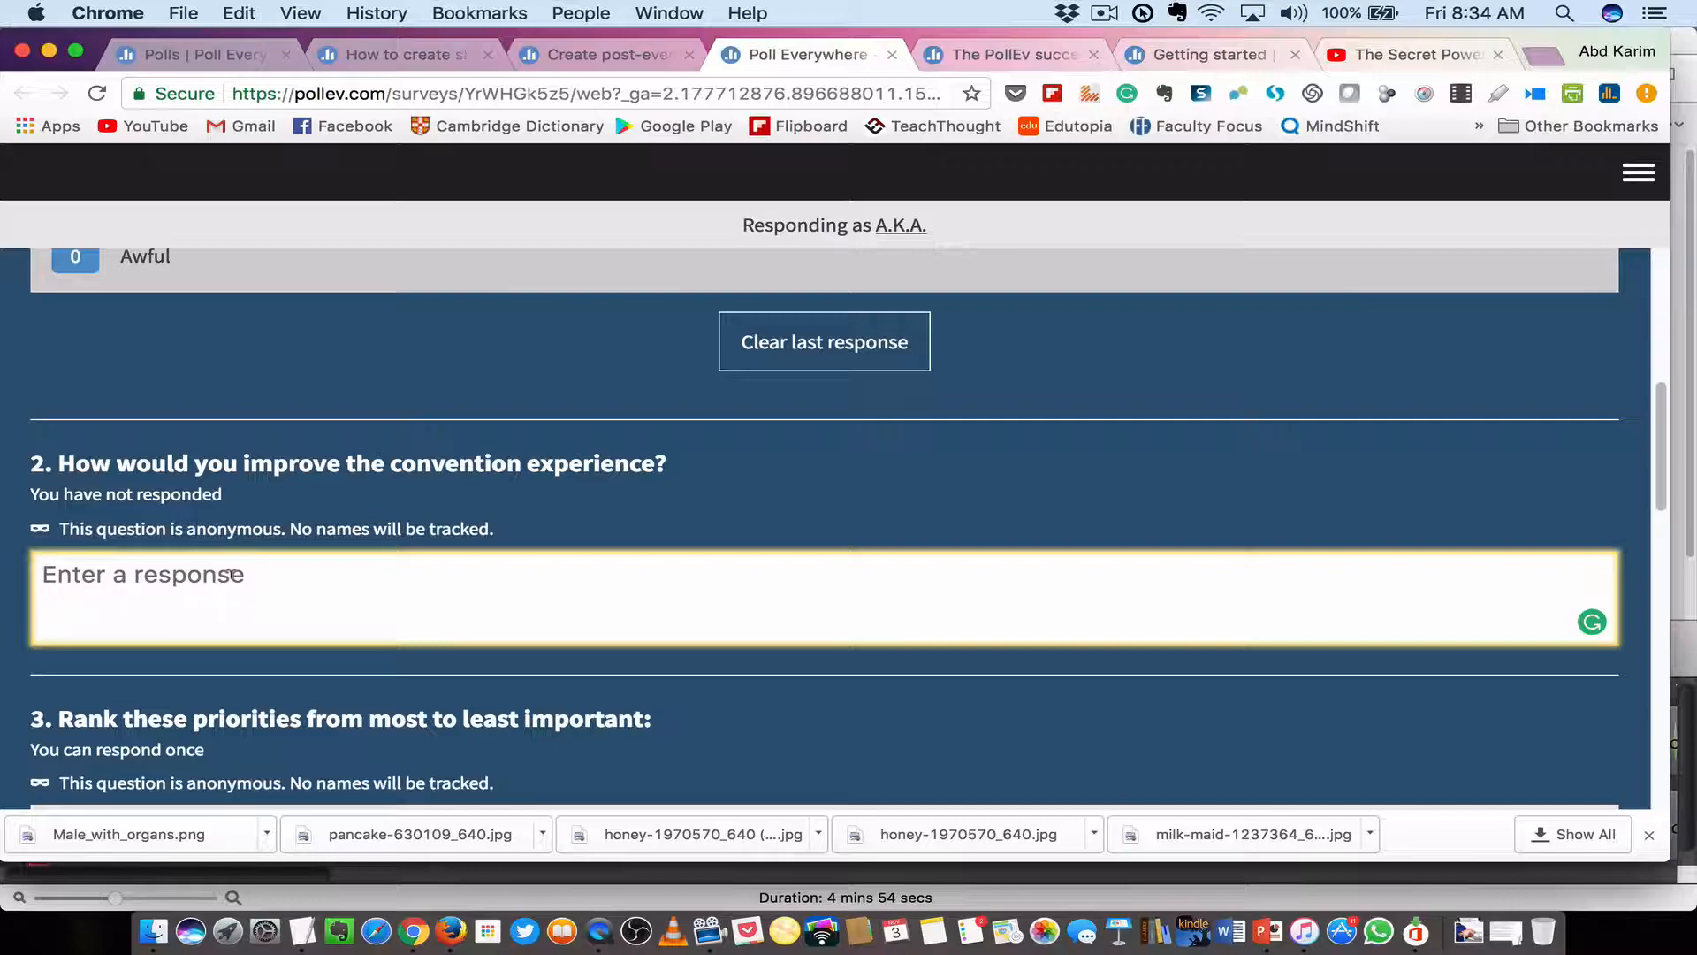
{"action": "type", "text": "Maybe mo"}
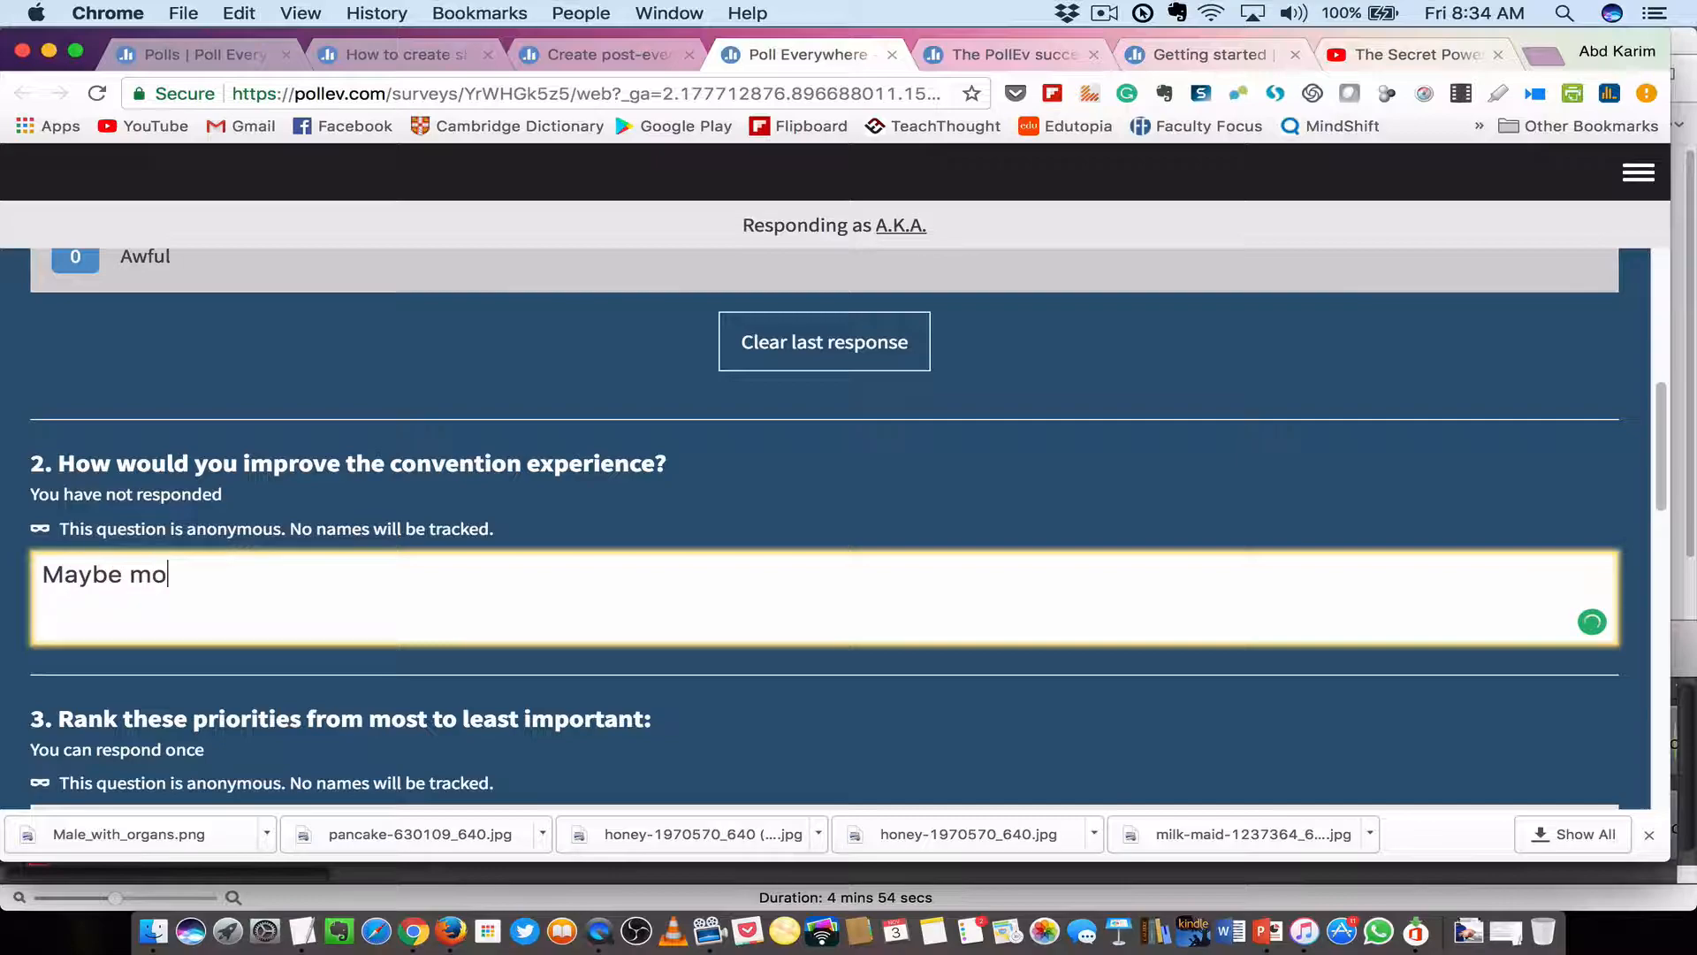
{"action": "type", "text": "re interaction."}
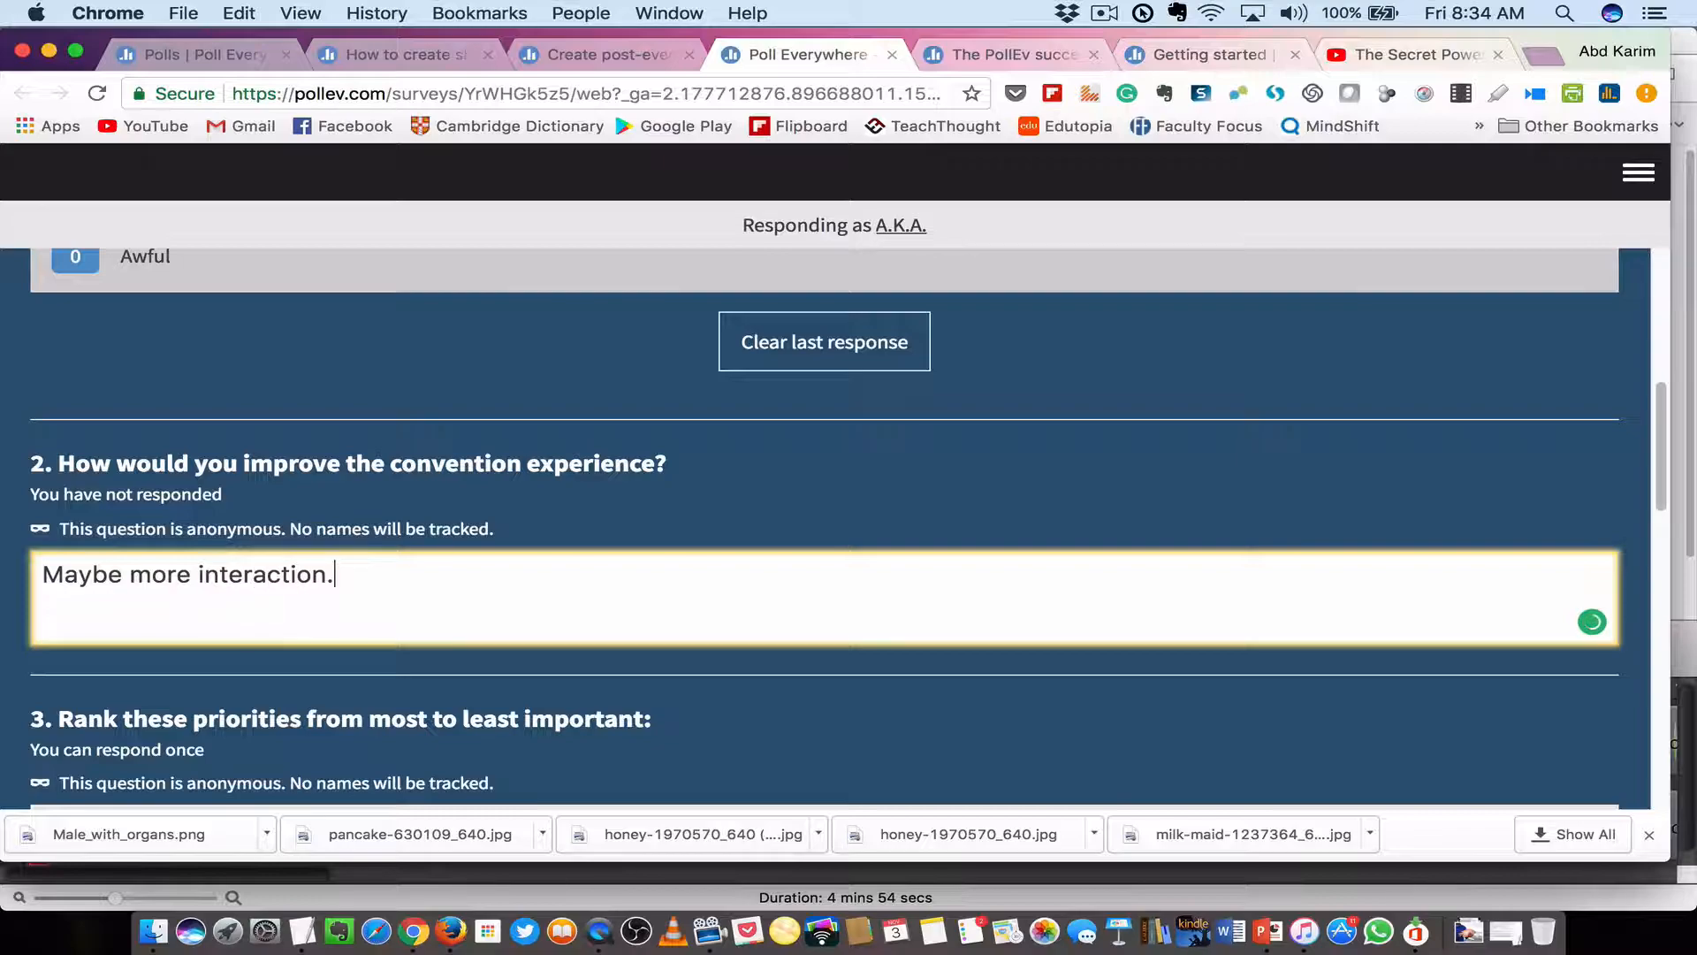
Rank the question 3 priorities as Education, Networking, Marketing, Generate Leads, Entertainment and confirm the ranking.
{"action": "scroll", "coordinate": [376, 585], "scroll_direction": "down", "scroll_amount": 3}
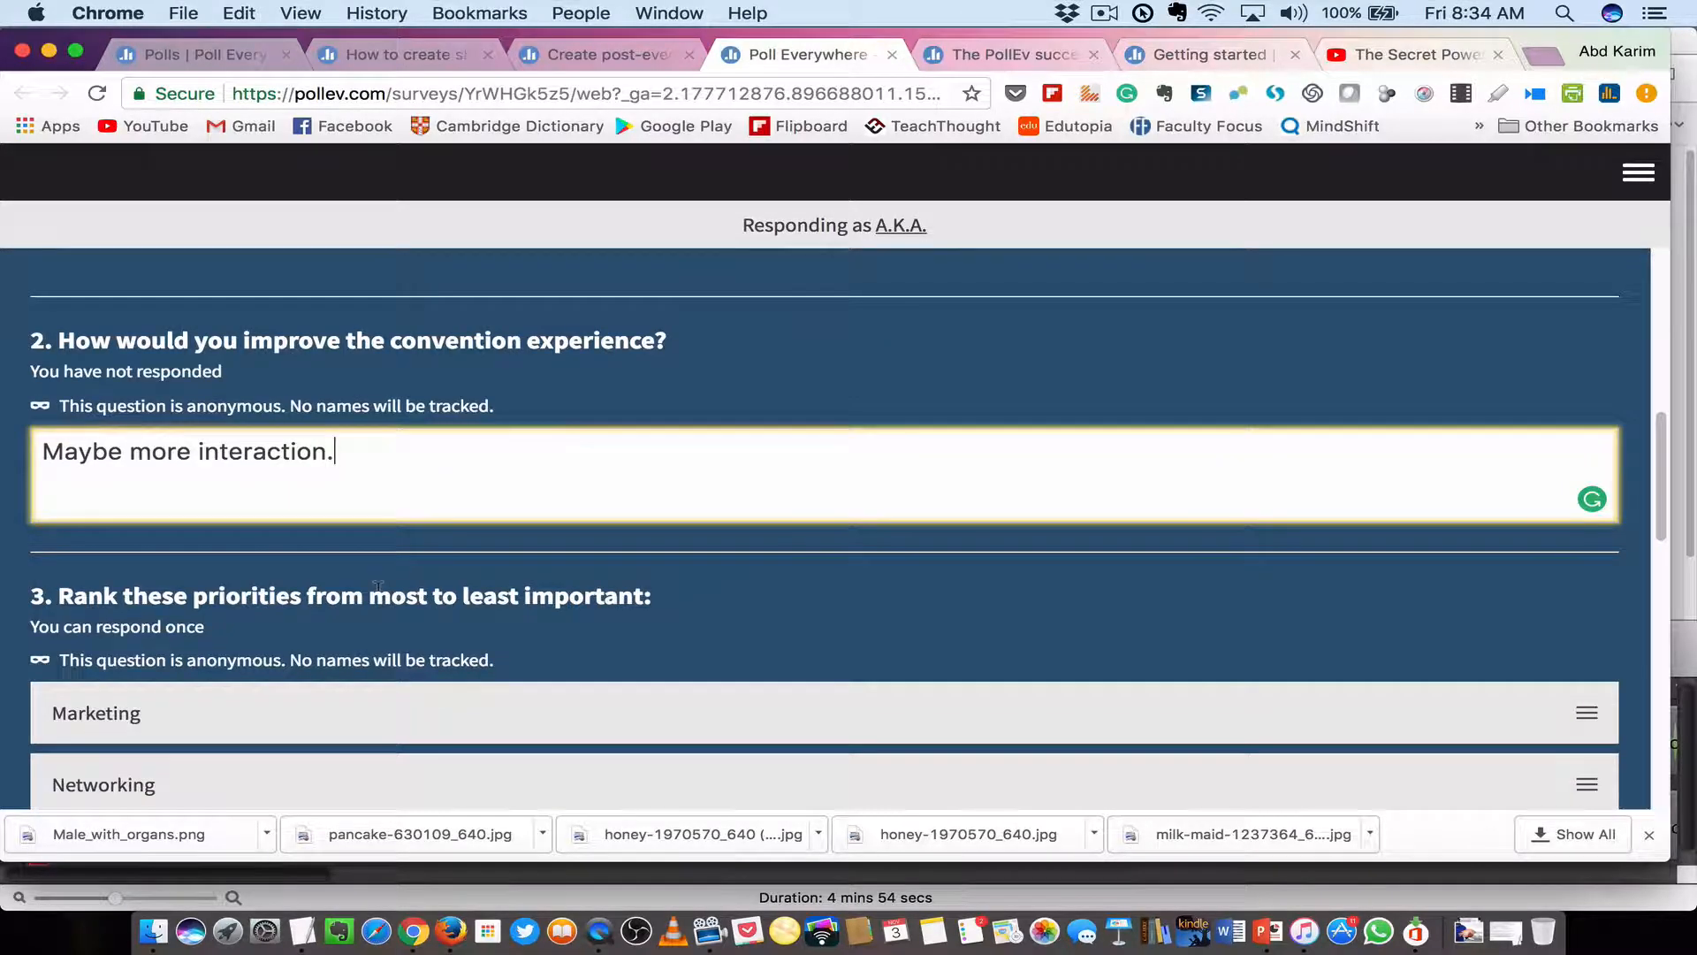
{"action": "scroll", "coordinate": [458, 566], "scroll_direction": "down", "scroll_amount": 7}
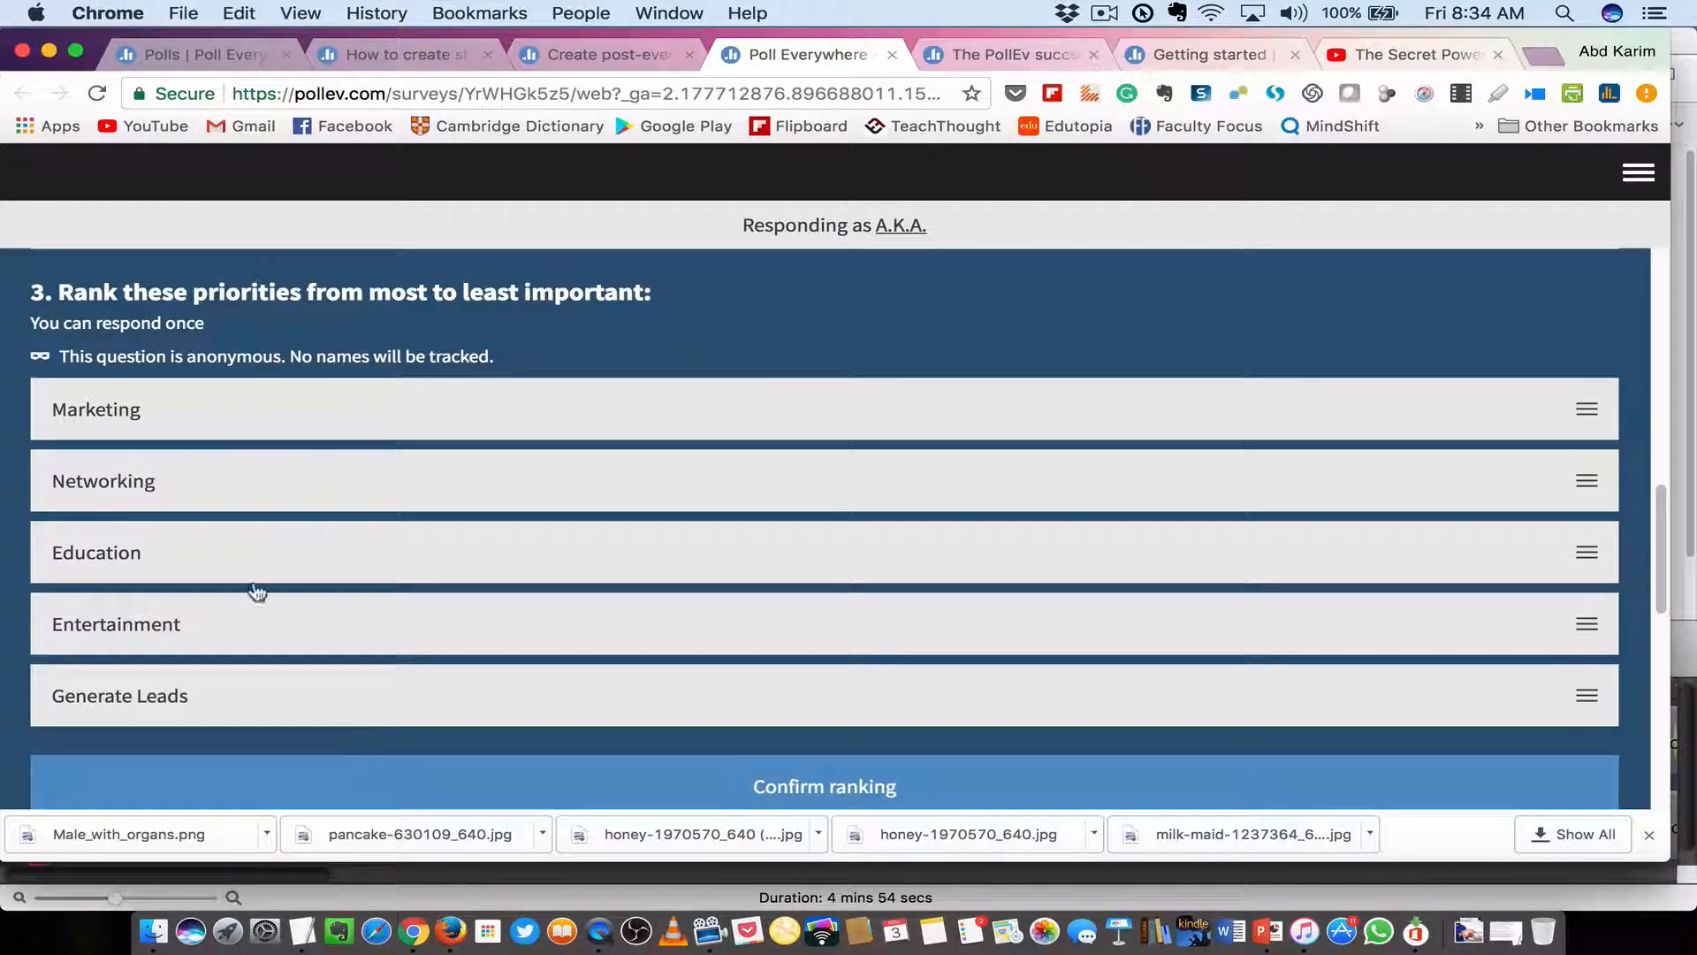
{"action": "left_click_drag", "start_coordinate": [146, 561], "coordinate": [159, 409]}
{"action": "left_click_drag", "start_coordinate": [95, 572], "coordinate": [105, 482]}
{"action": "left_click_drag", "start_coordinate": [83, 701], "coordinate": [108, 601]}
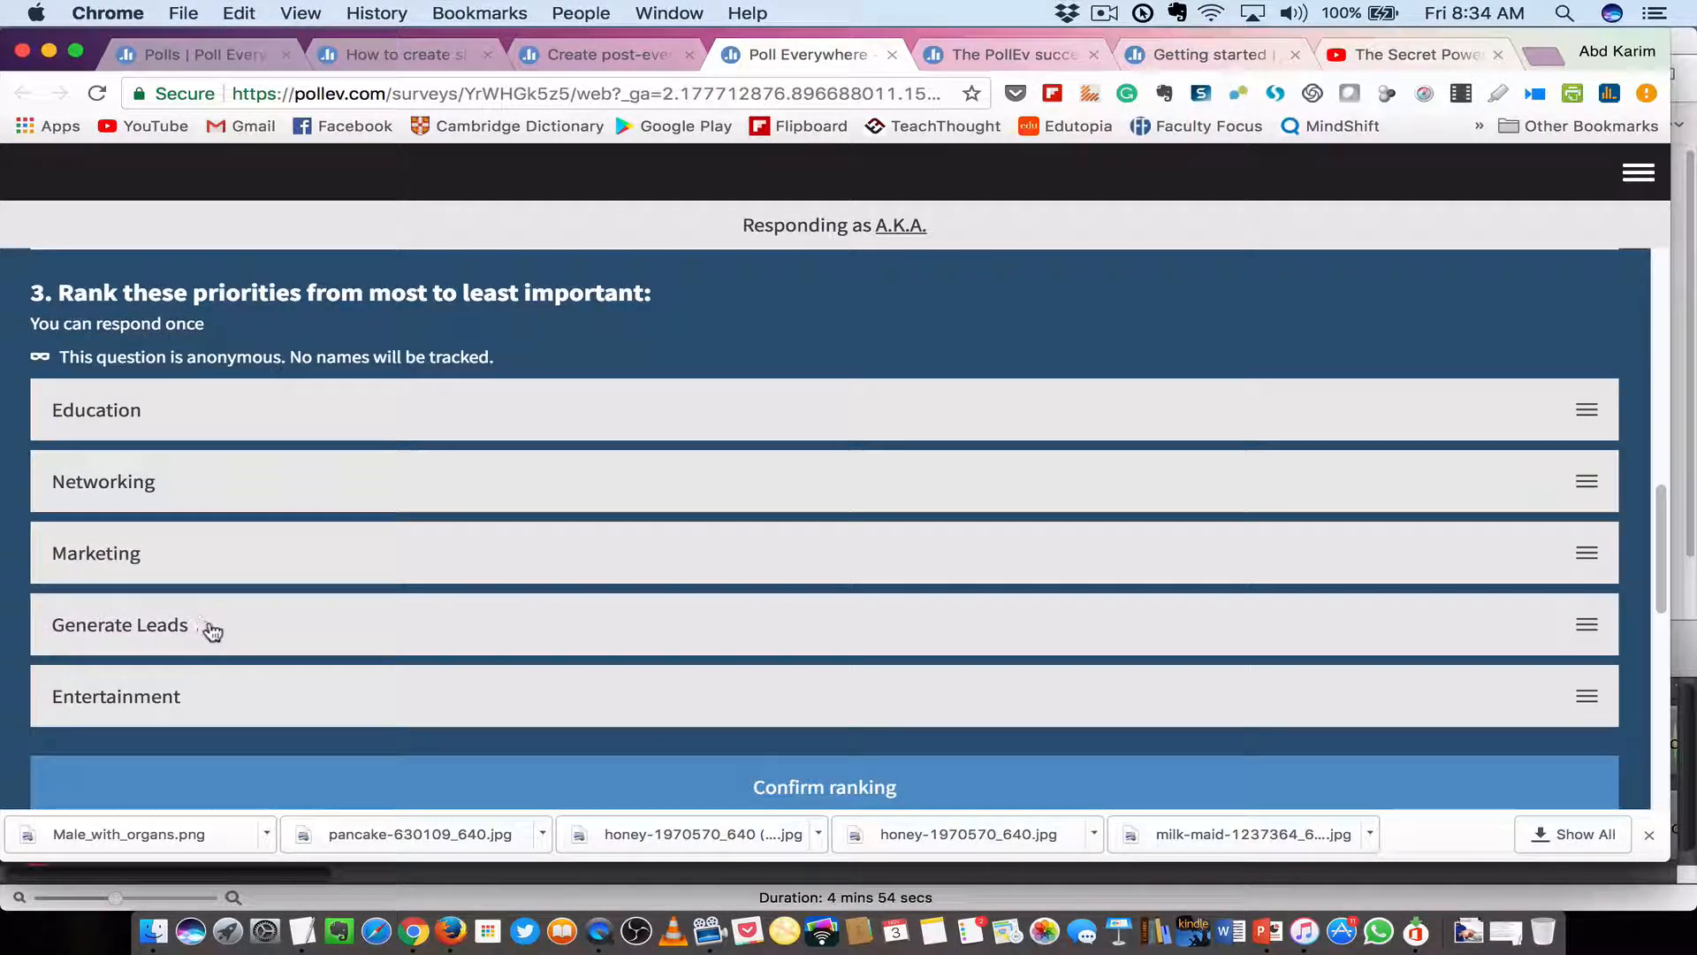
{"action": "scroll", "coordinate": [464, 605], "scroll_direction": "down", "scroll_amount": 3}
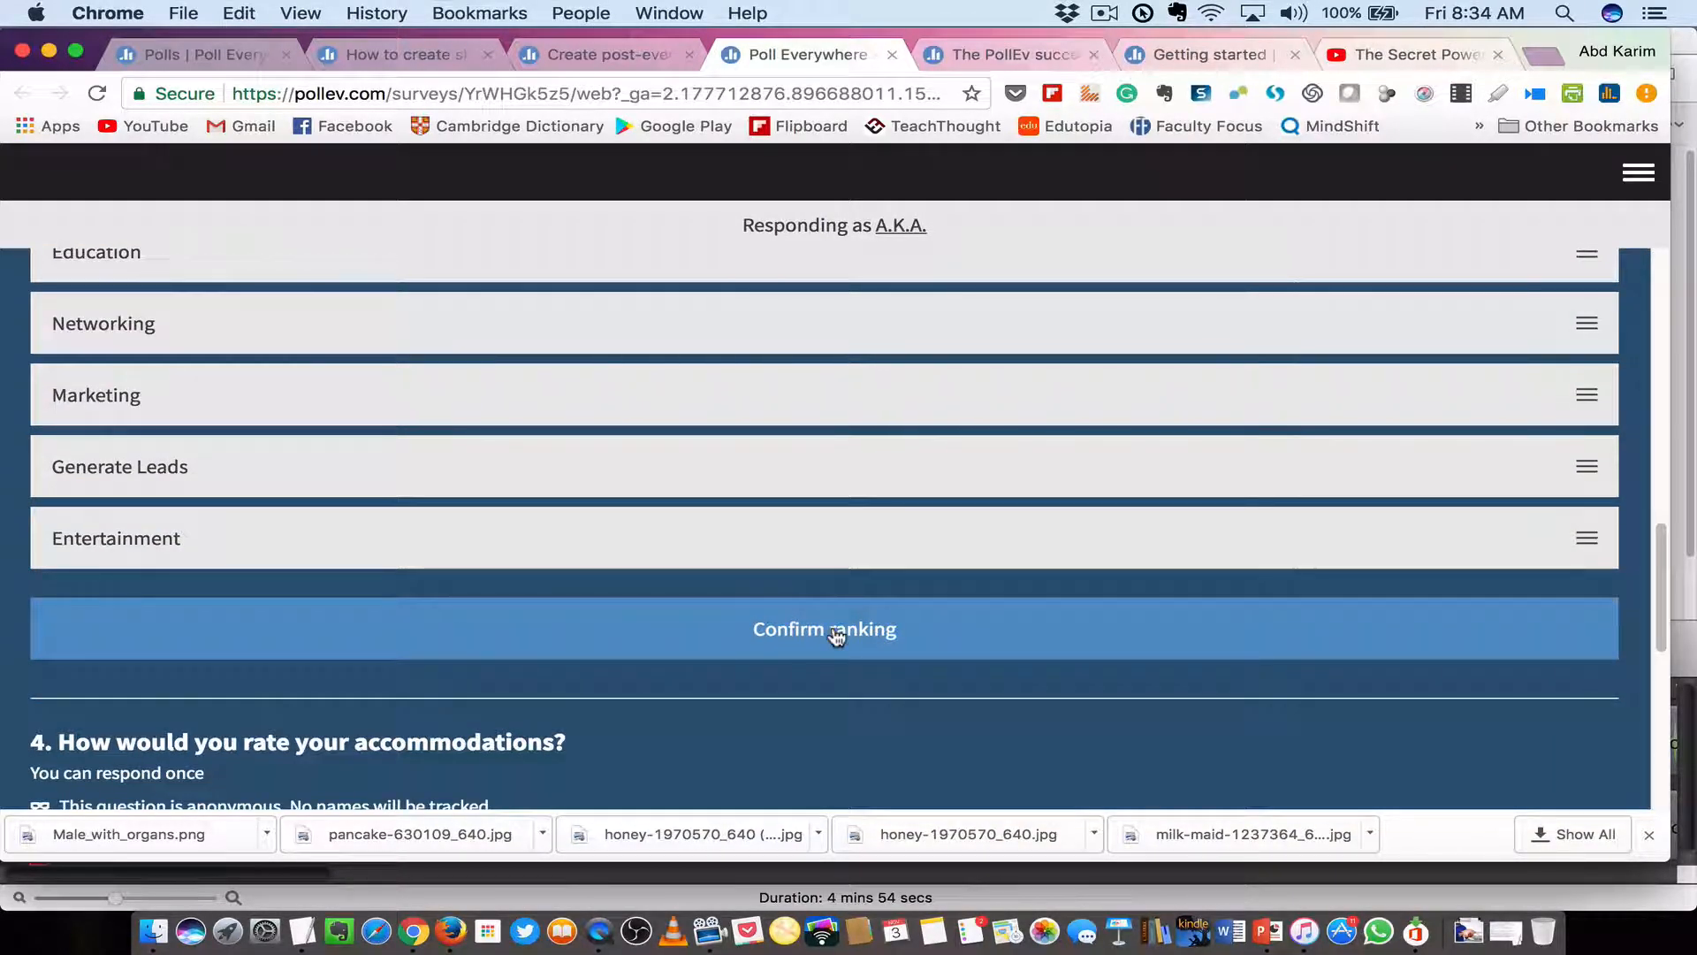
{"action": "left_click", "coordinate": [835, 634]}
Rate the accommodations with the light green smiling face and submit the survey.
{"action": "scroll", "coordinate": [831, 635], "scroll_direction": "down", "scroll_amount": 5}
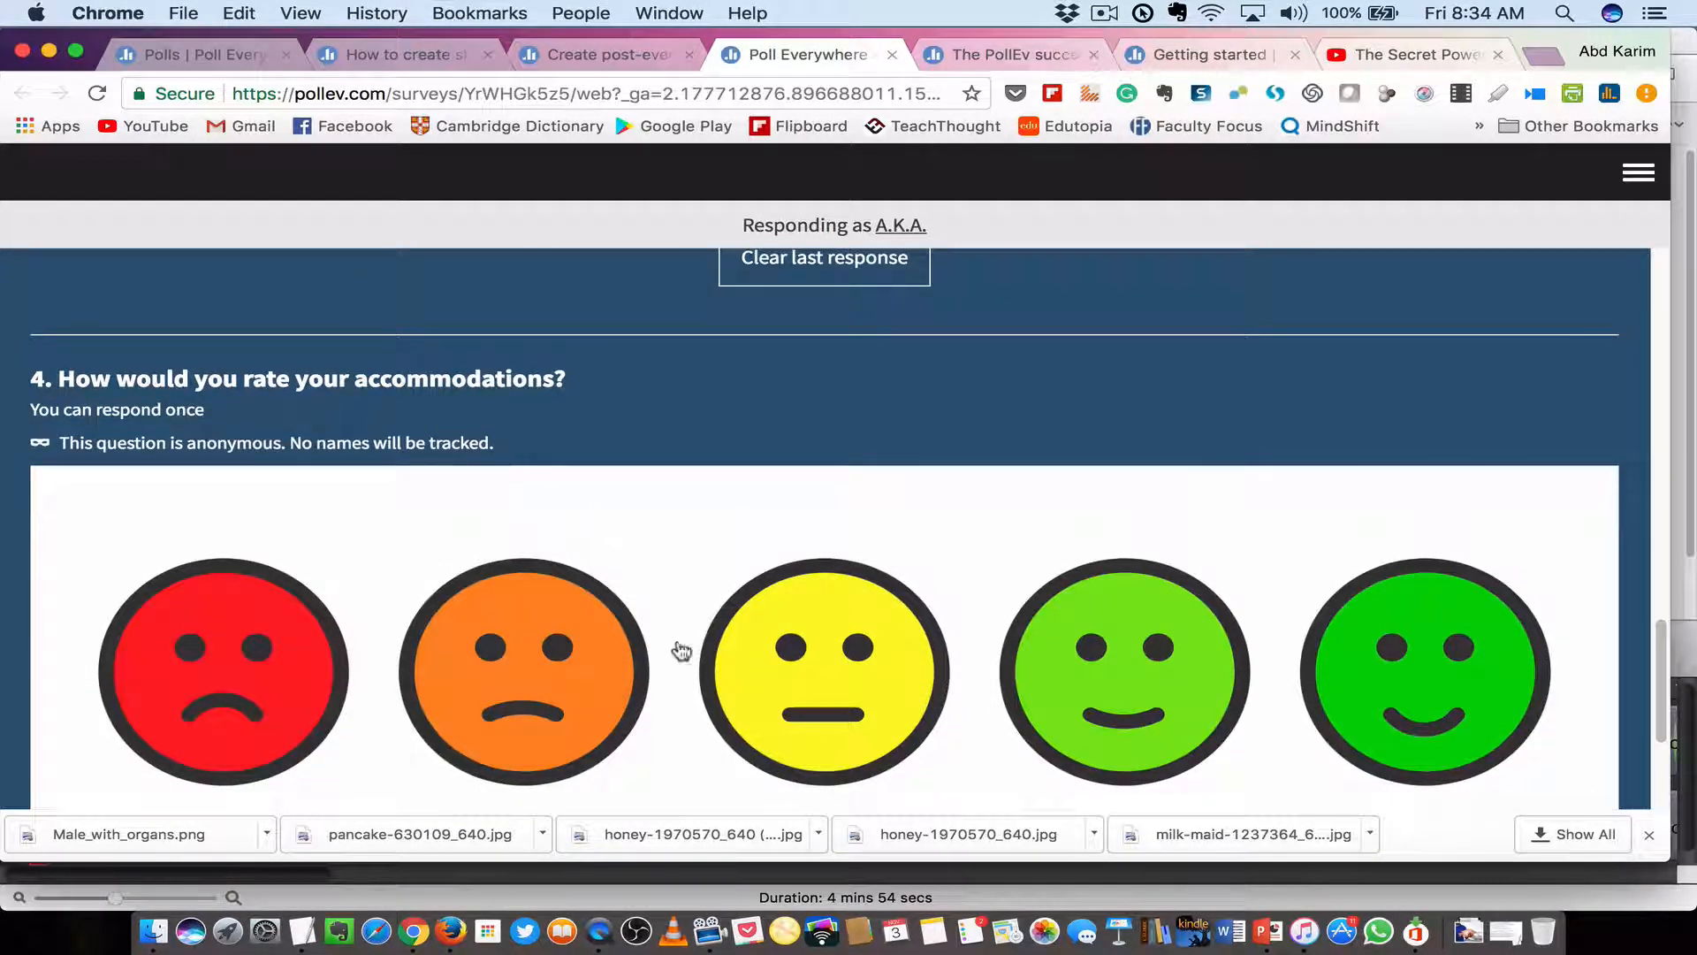
{"action": "scroll", "coordinate": [409, 561], "scroll_direction": "down", "scroll_amount": 2}
{"action": "scroll", "coordinate": [694, 530], "scroll_direction": "up", "scroll_amount": 1}
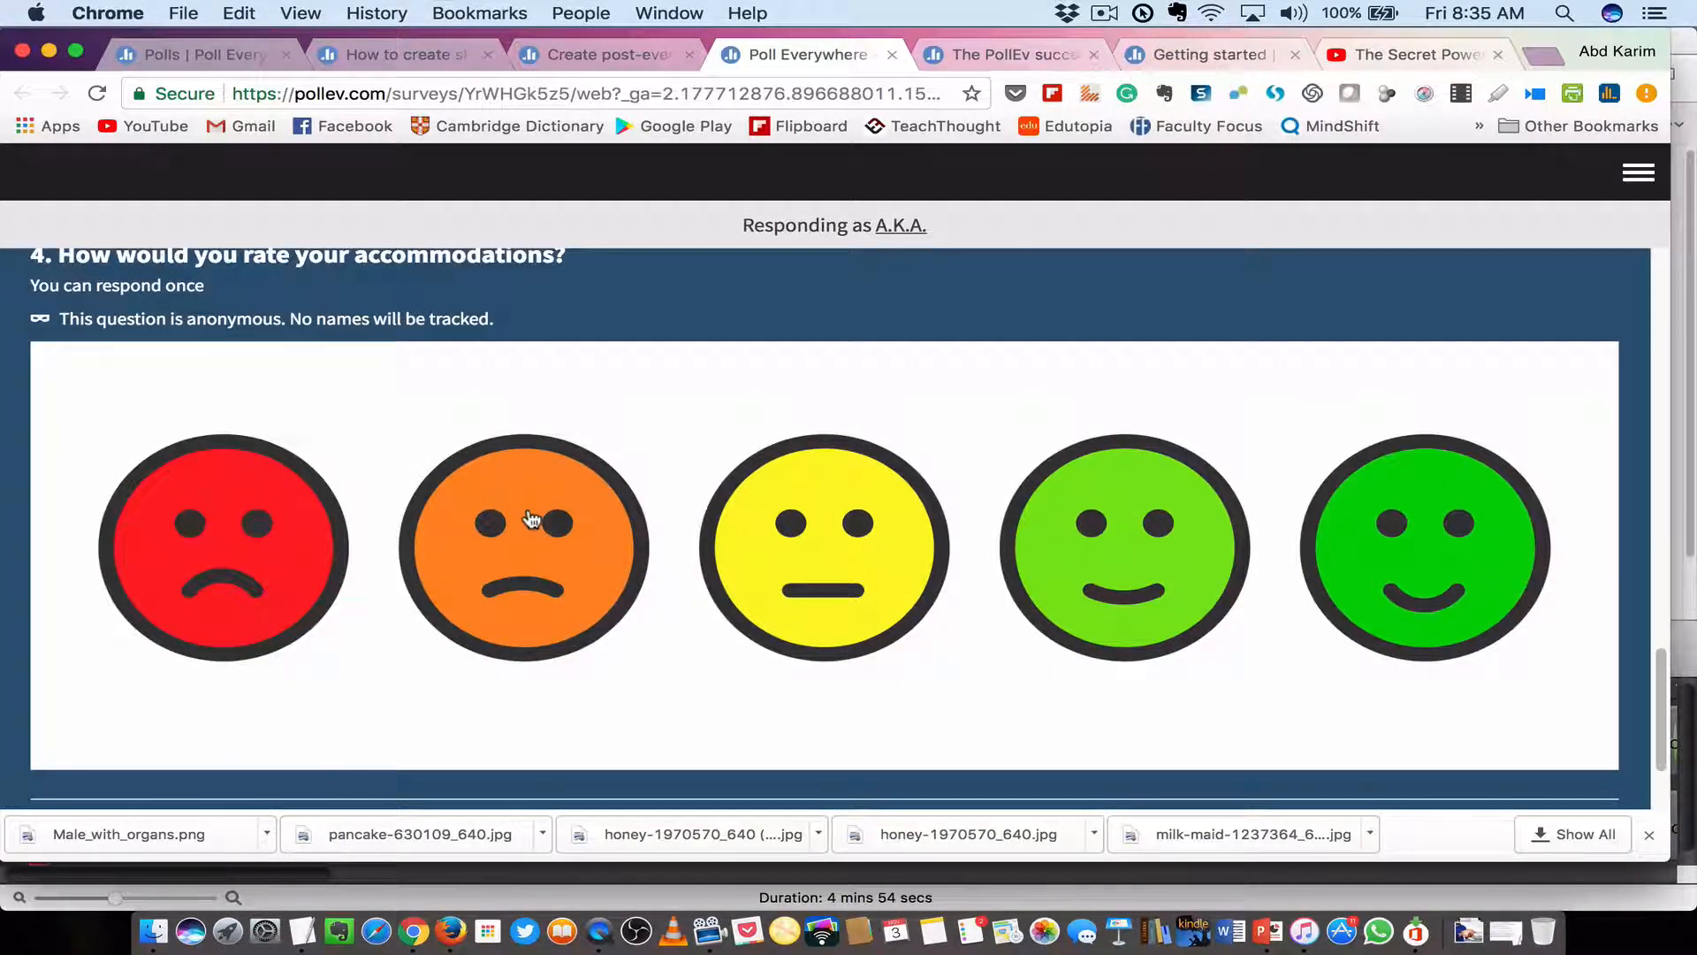
{"action": "scroll", "coordinate": [531, 519], "scroll_direction": "up", "scroll_amount": 1}
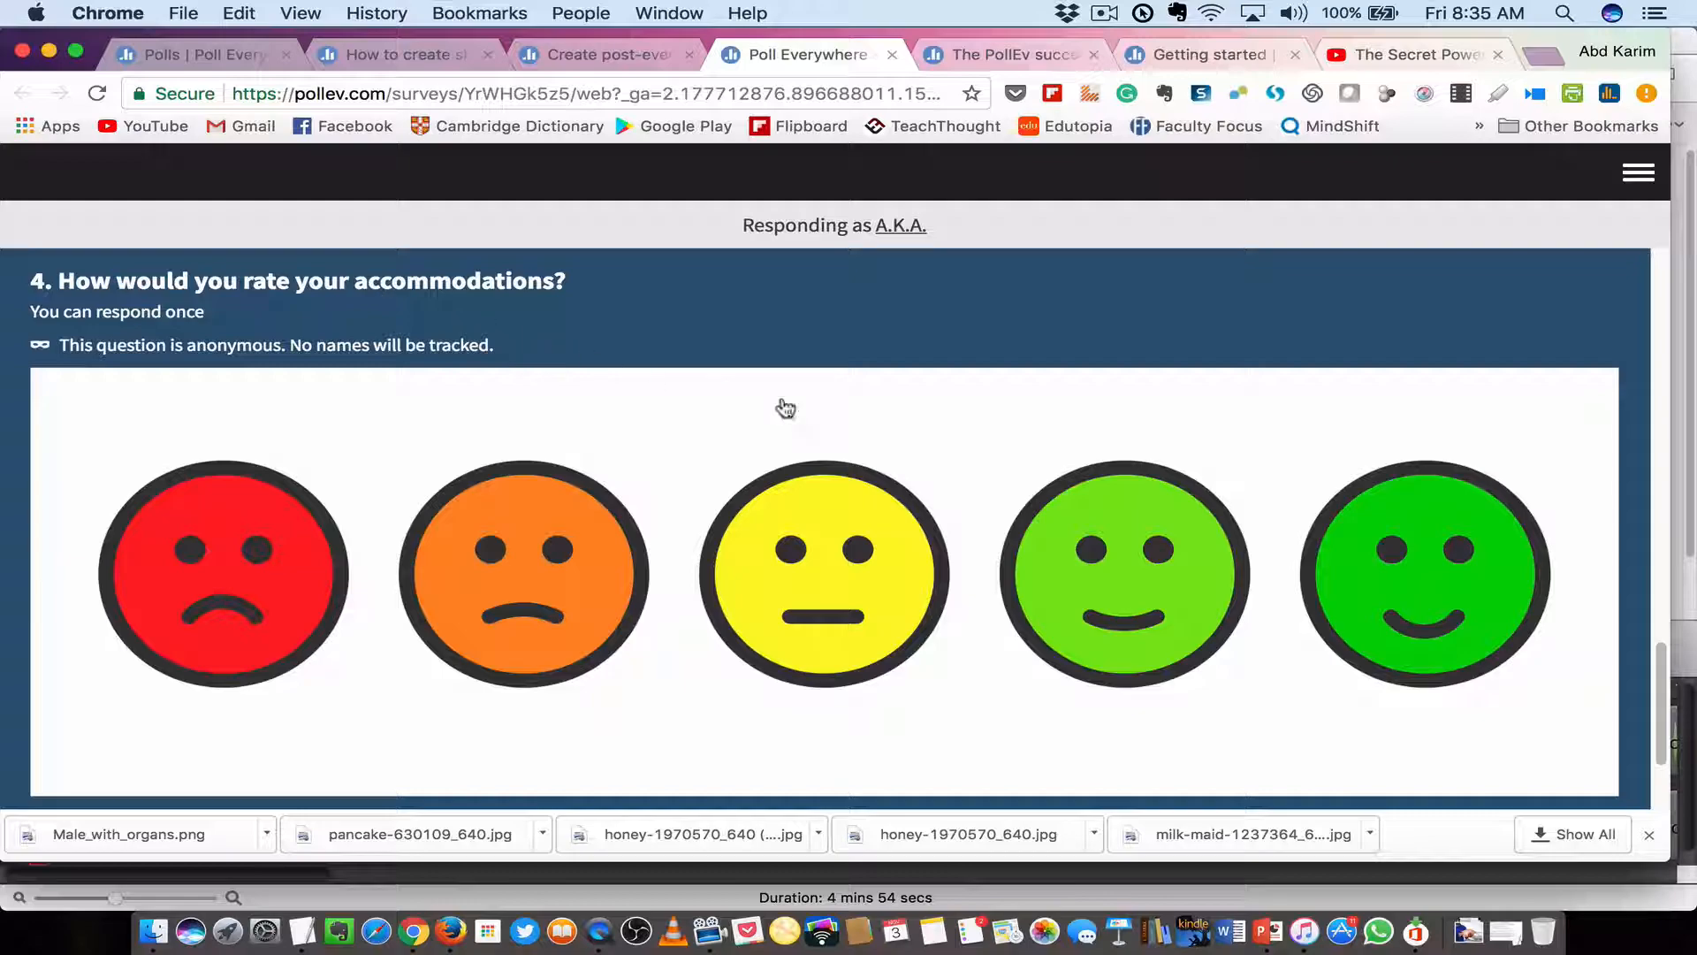
{"action": "left_click", "coordinate": [1145, 586]}
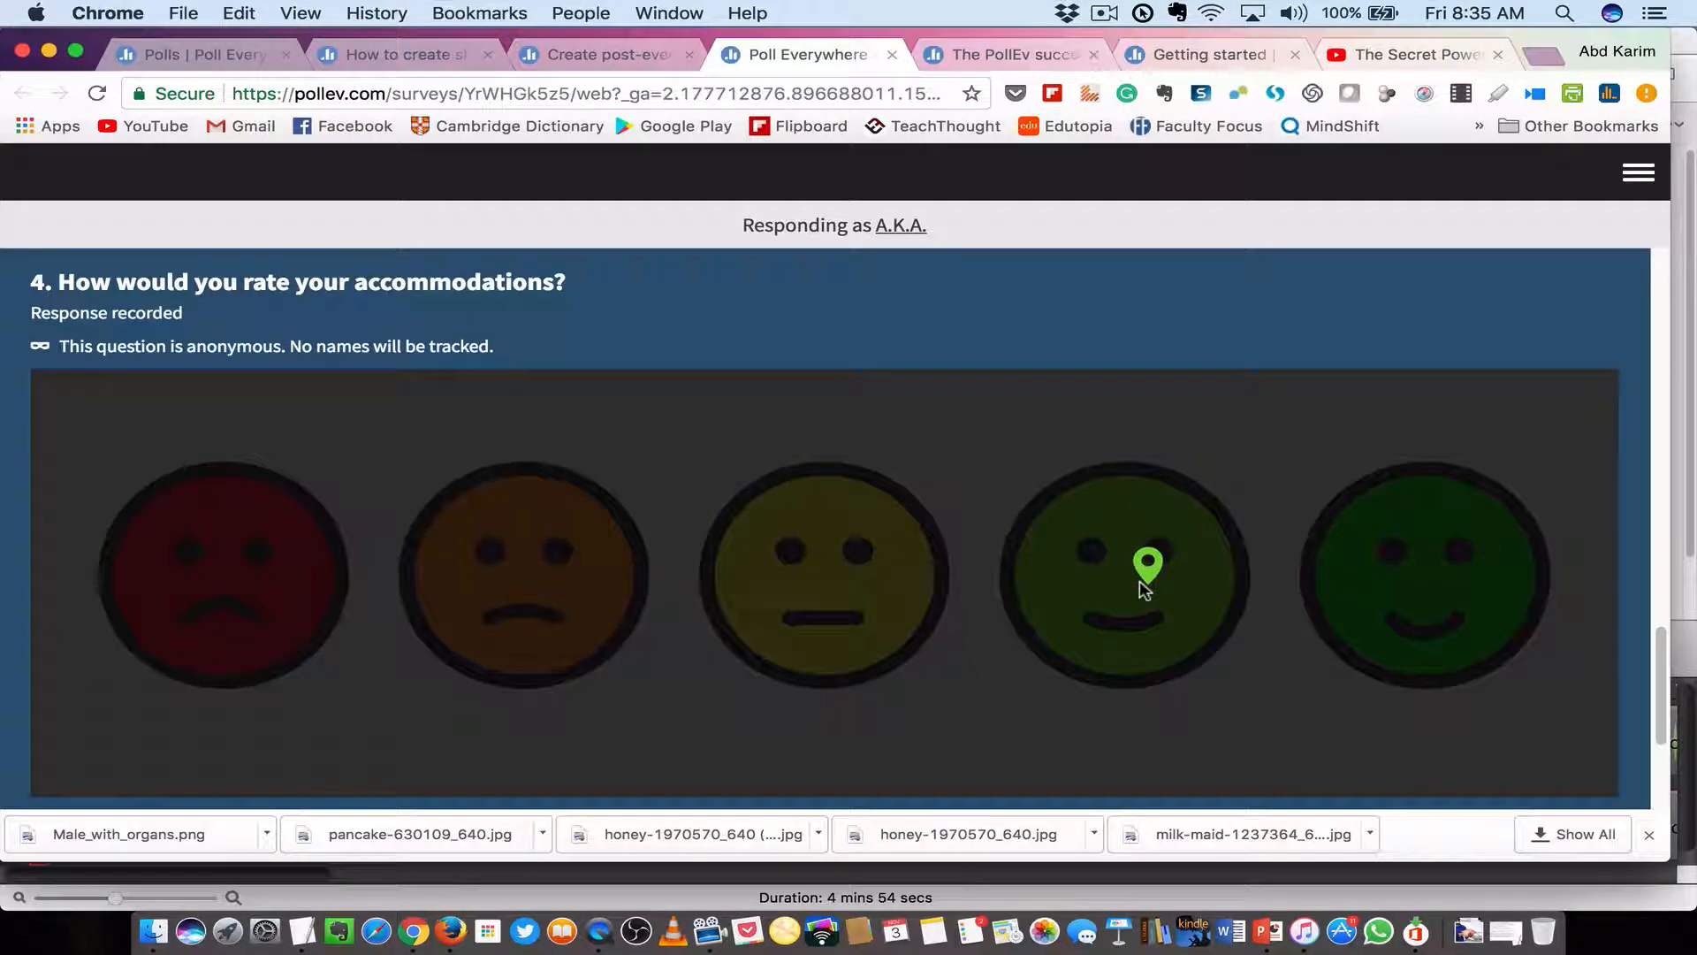
{"action": "scroll", "coordinate": [1286, 619], "scroll_direction": "down", "scroll_amount": 3}
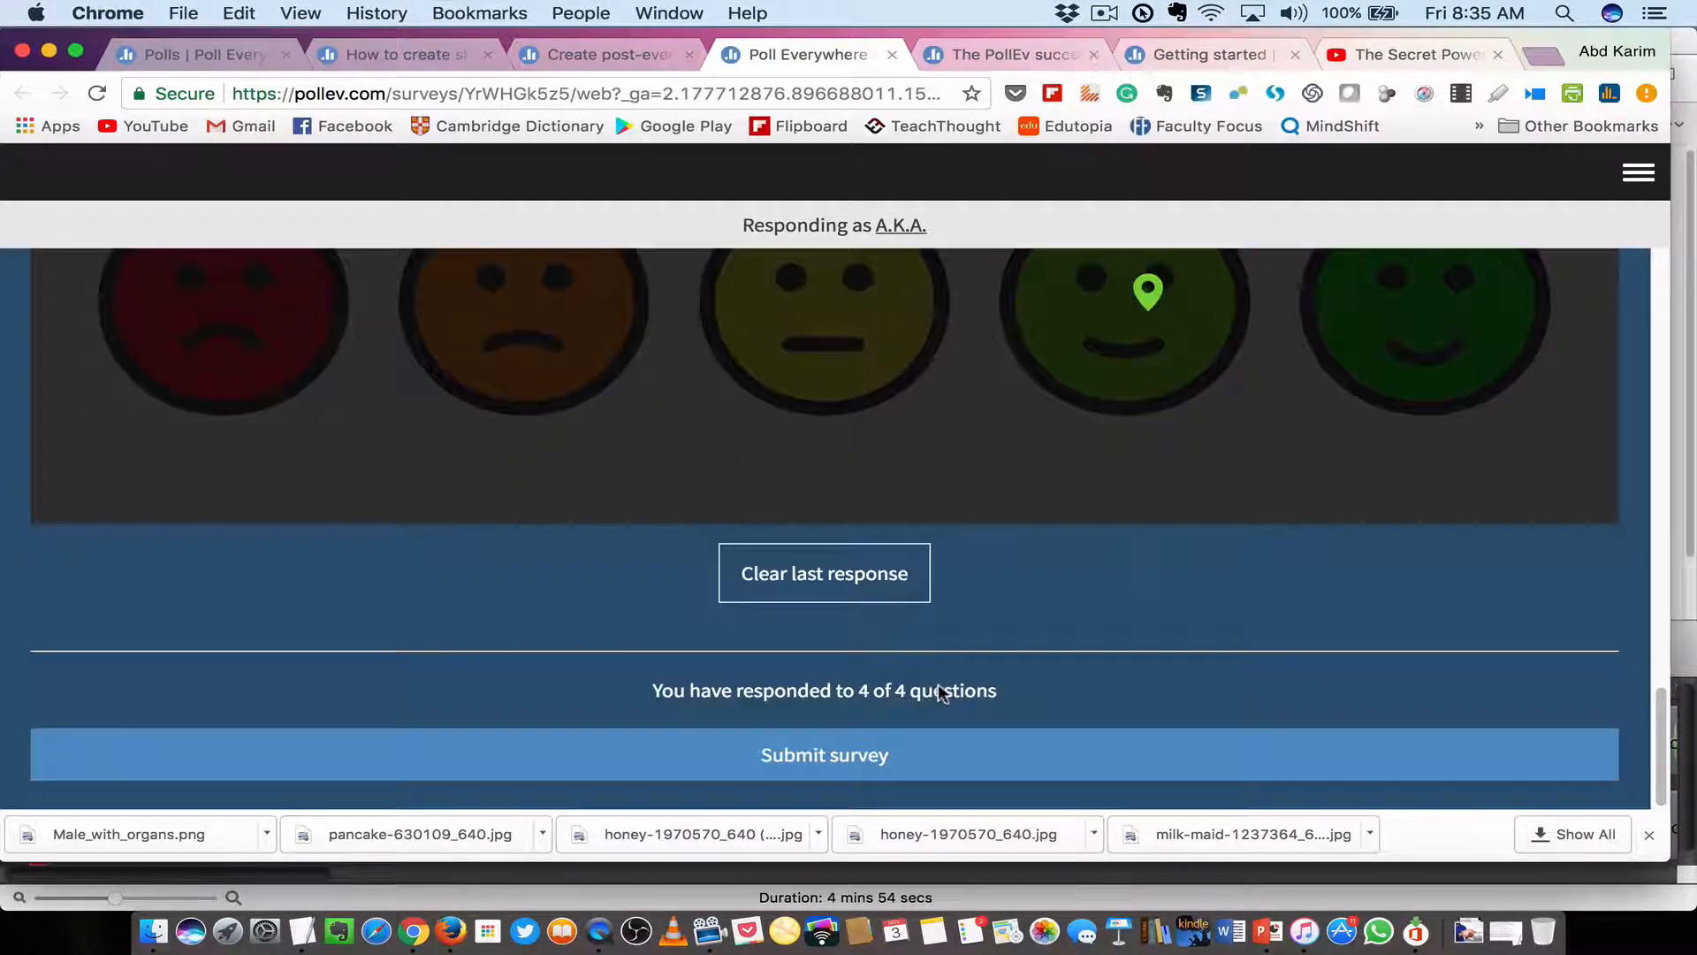
{"action": "left_click", "coordinate": [845, 757]}
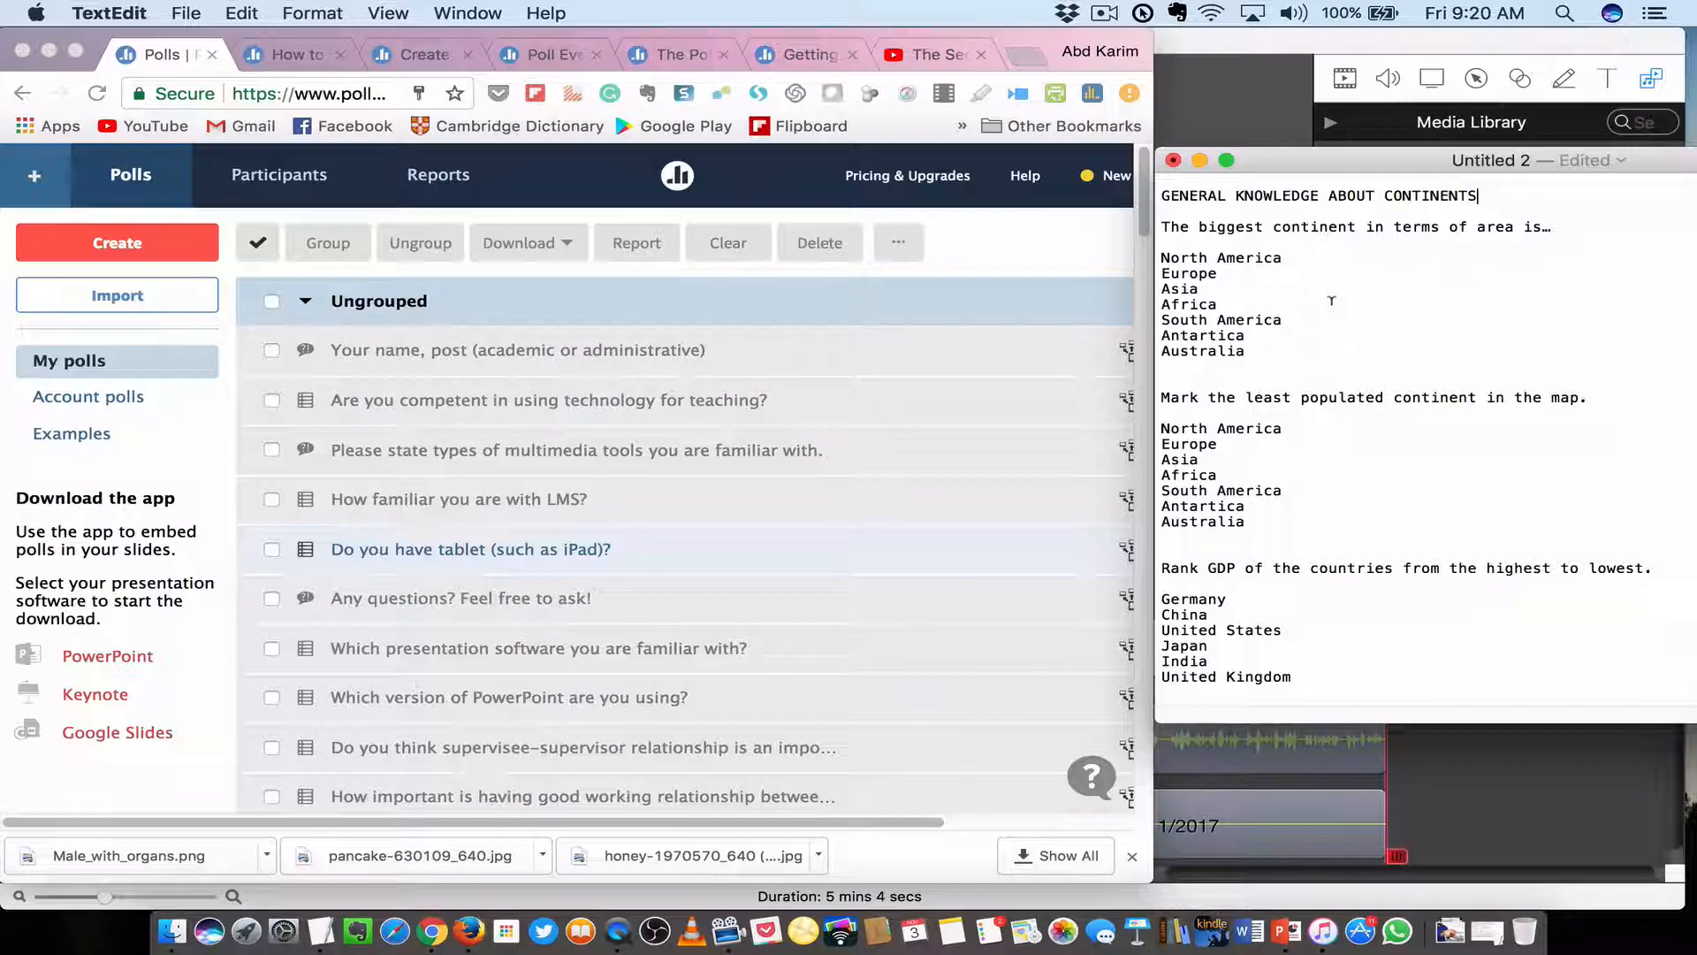
Review the prepared questions in the text document and create a new activity of the Survey type.
{"action": "scroll", "coordinate": [1349, 278], "scroll_direction": "down", "scroll_amount": 5}
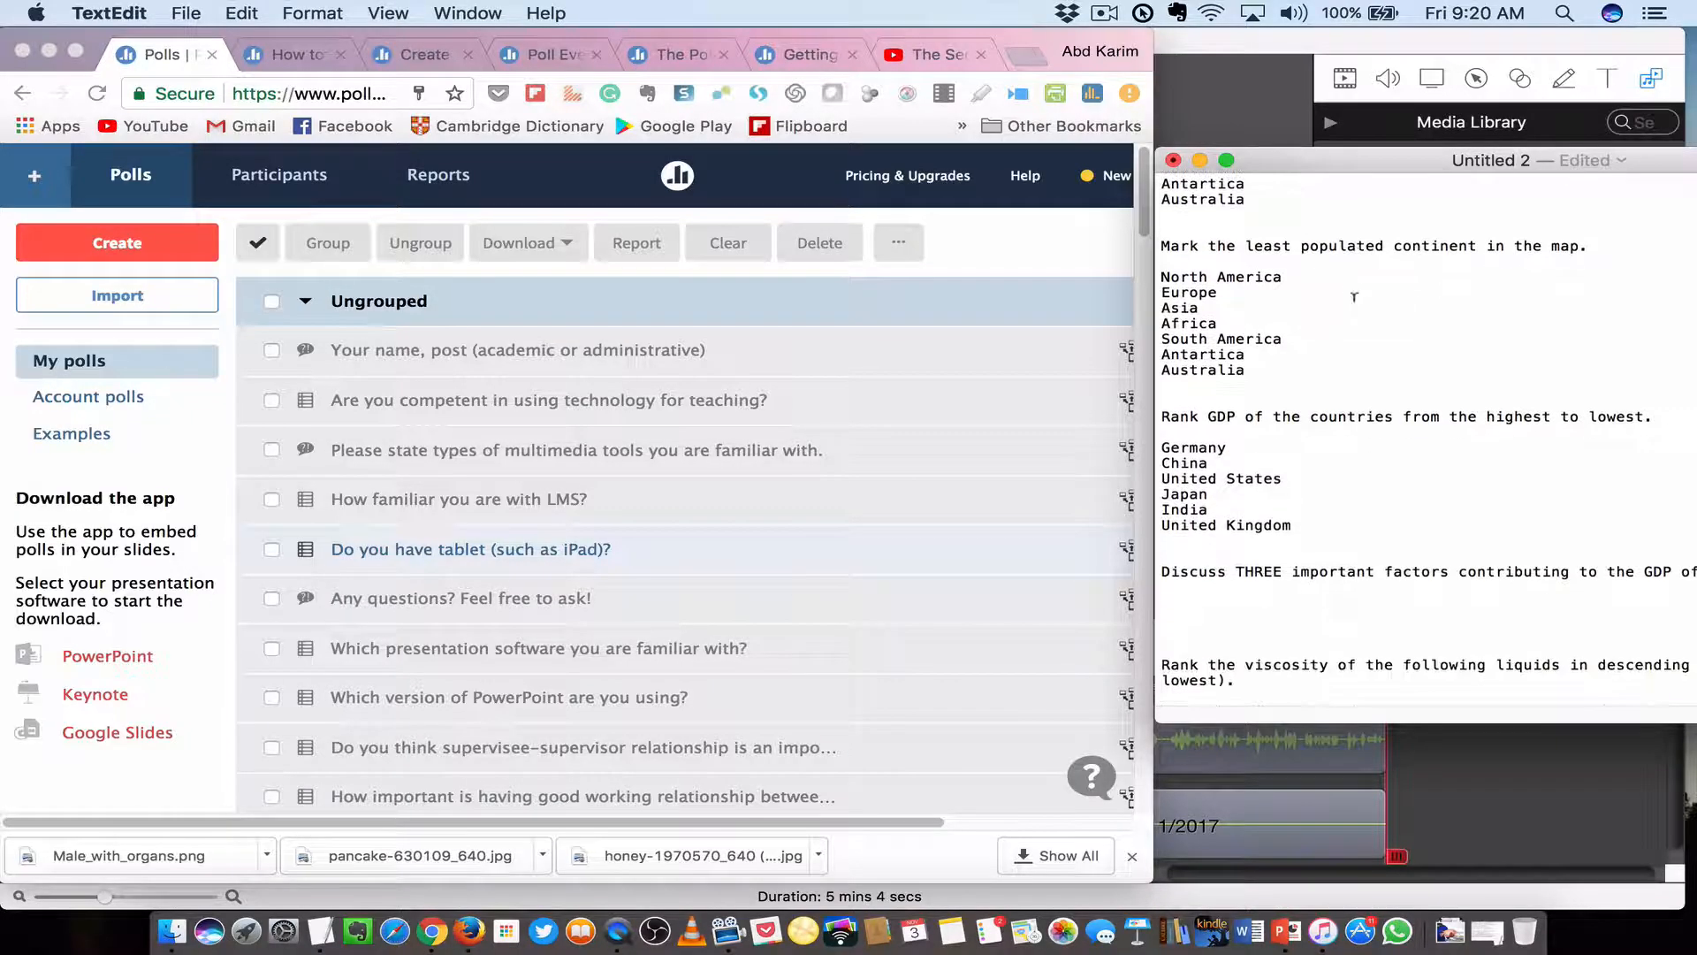
{"action": "scroll", "coordinate": [1353, 298], "scroll_direction": "up", "scroll_amount": 5}
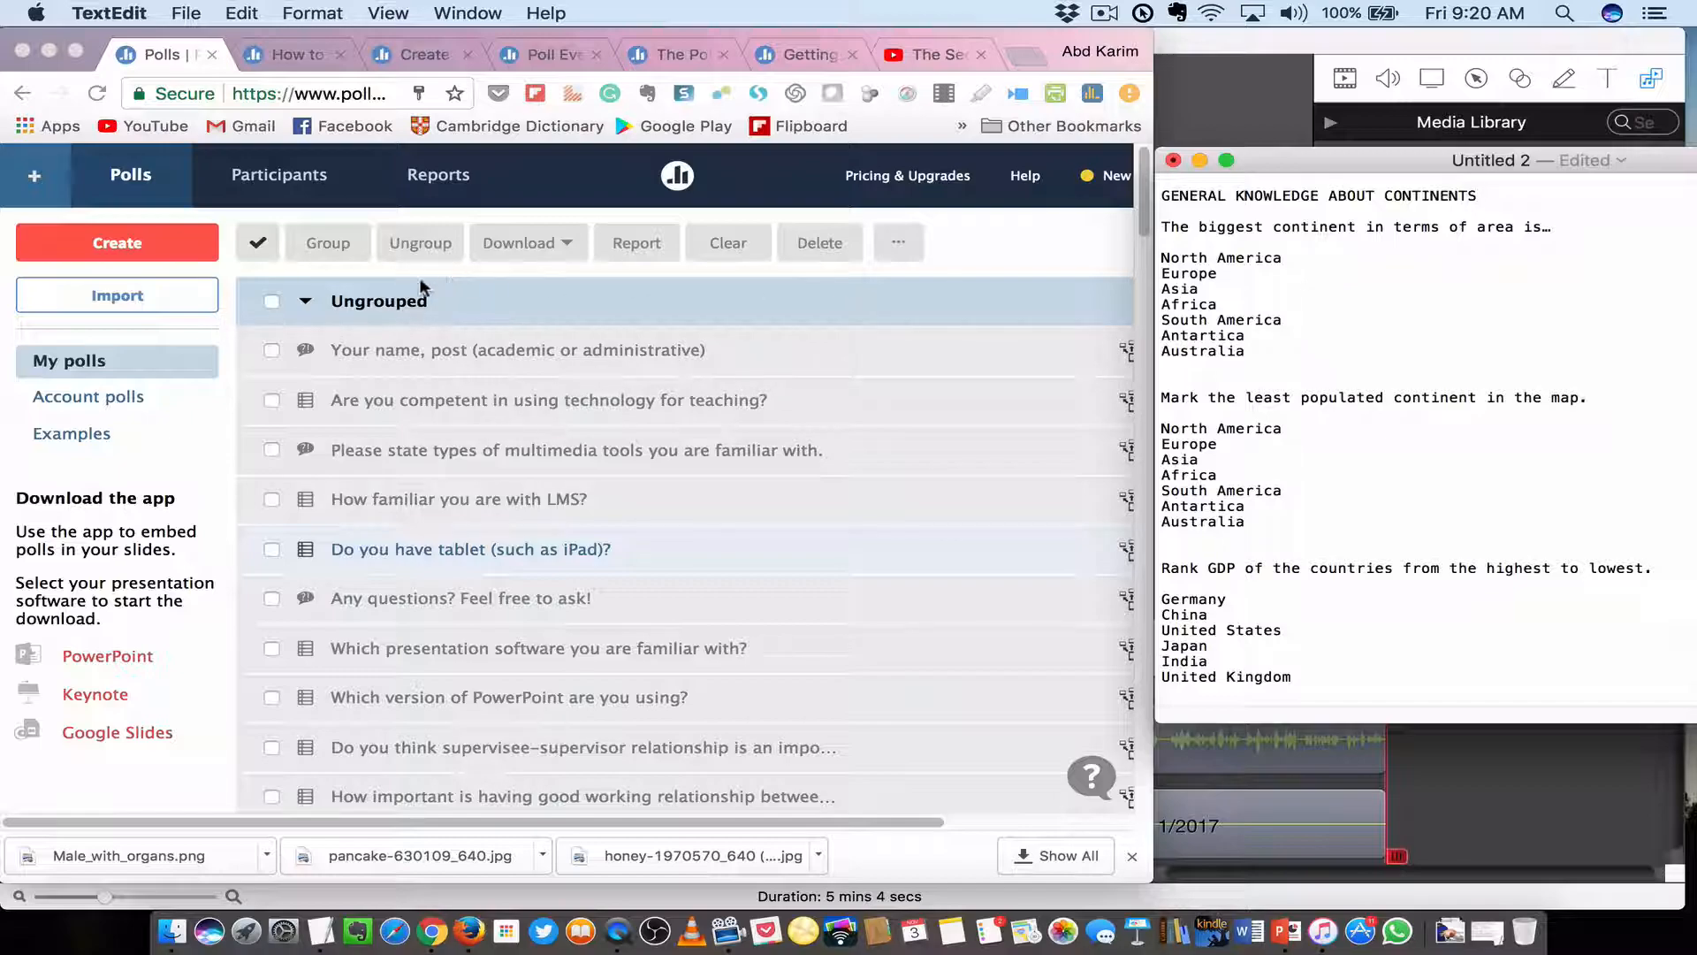
{"action": "left_click", "coordinate": [116, 245]}
{"action": "left_click", "coordinate": [117, 245]}
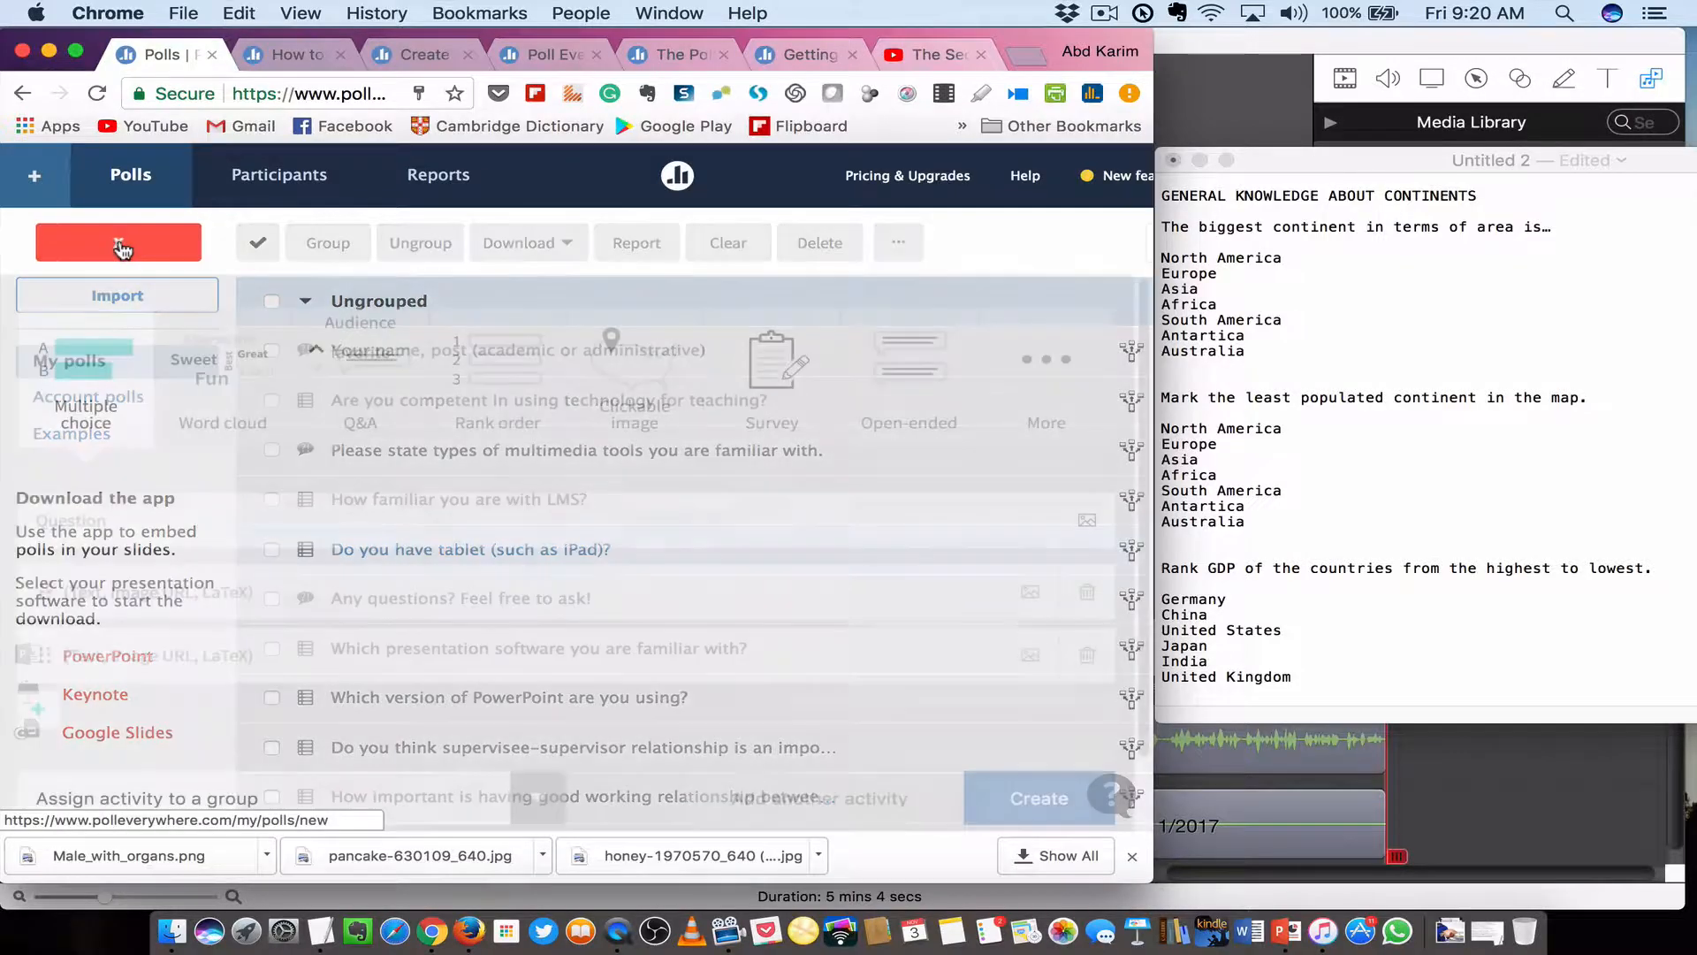
{"action": "left_click", "coordinate": [770, 389]}
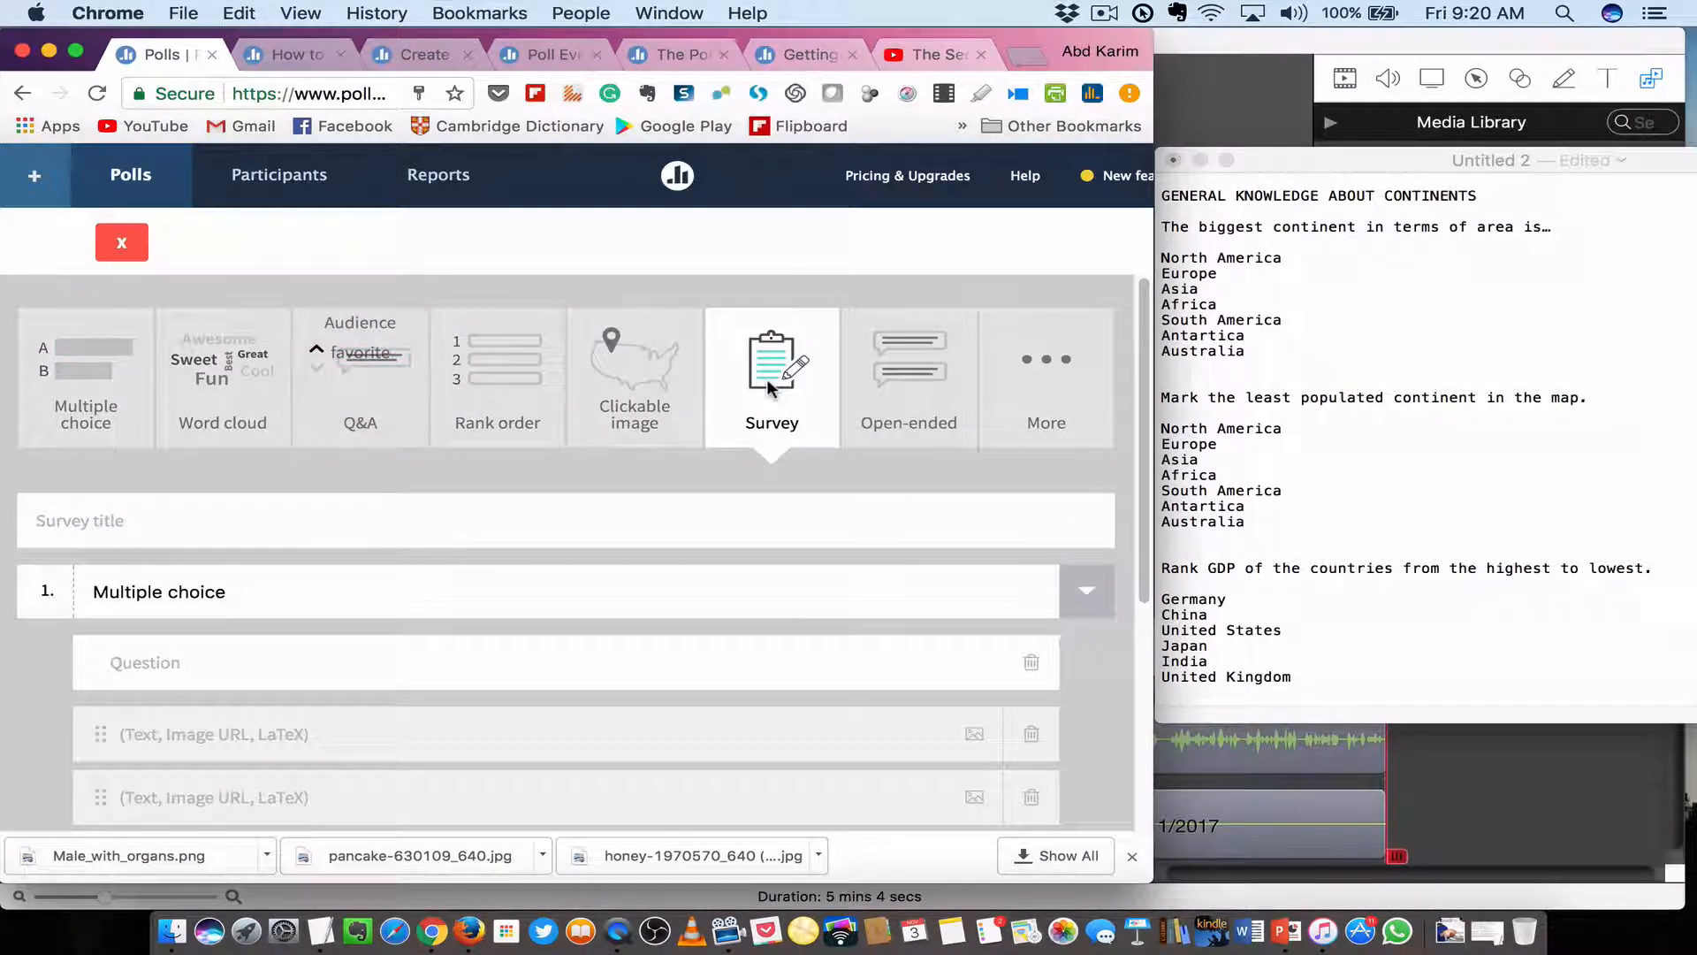
Copy "GENERAL KNOWLEDGE ABOUT CONTINENTS" from the text document into the survey title.
{"action": "left_click", "coordinate": [103, 523]}
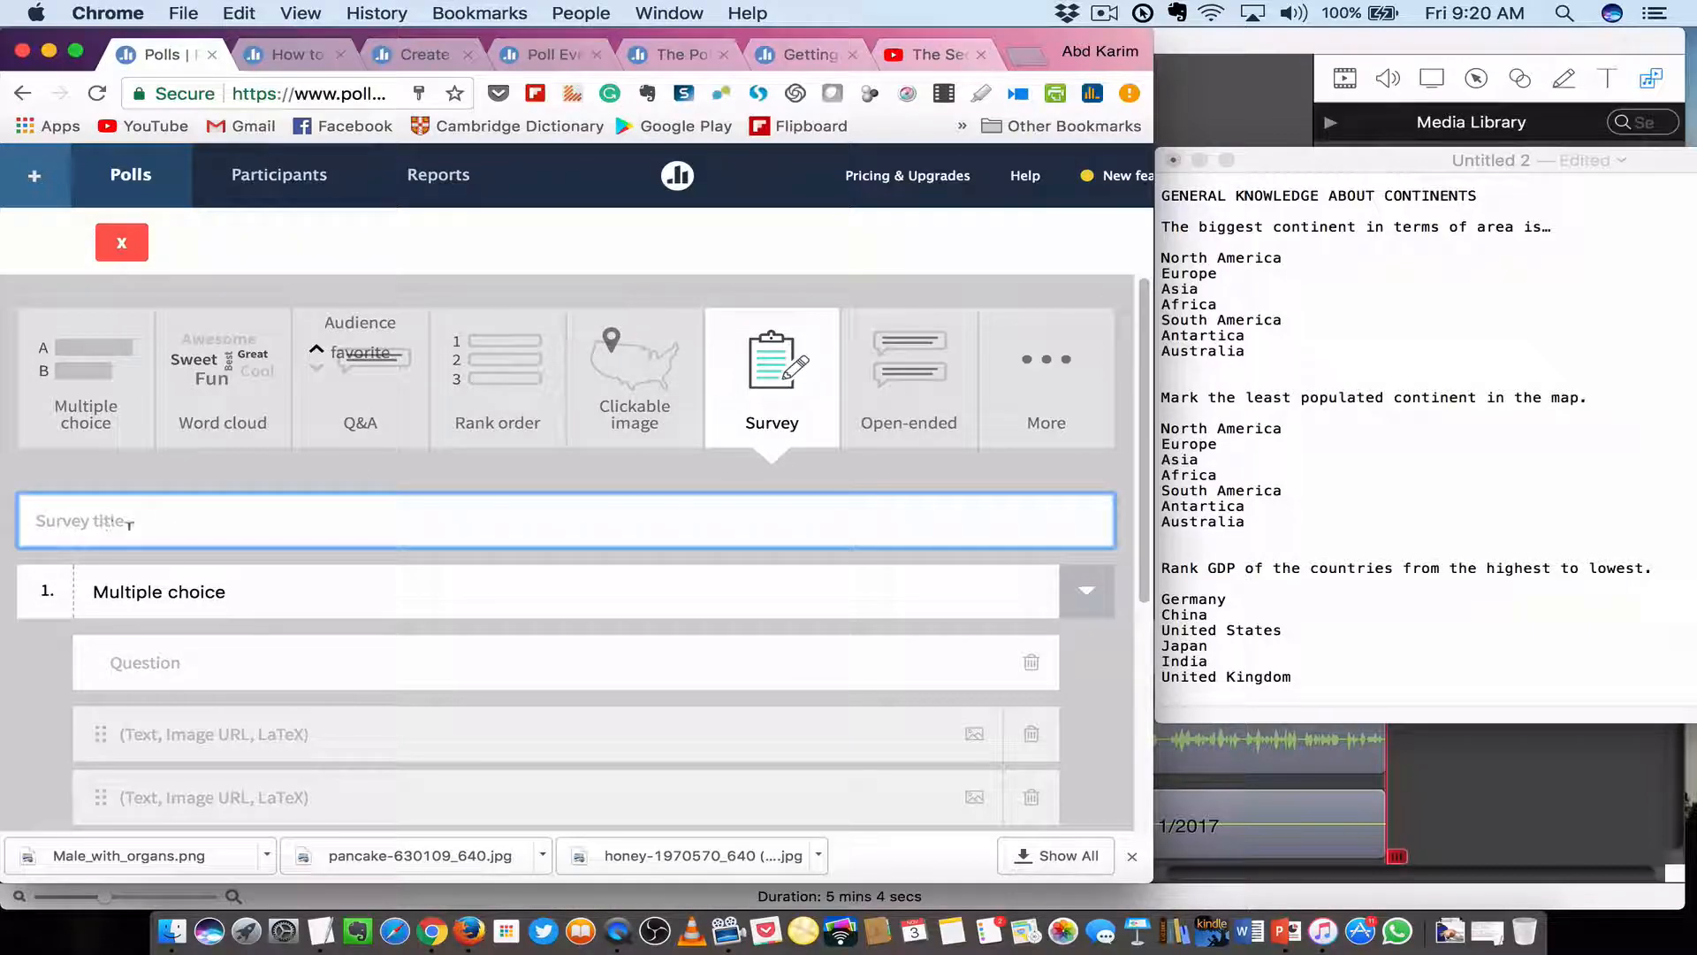
{"action": "left_click", "coordinate": [1260, 391]}
{"action": "left_click_drag", "start_coordinate": [1159, 196], "coordinate": [1484, 192]}
{"action": "key", "text": "super+c"}
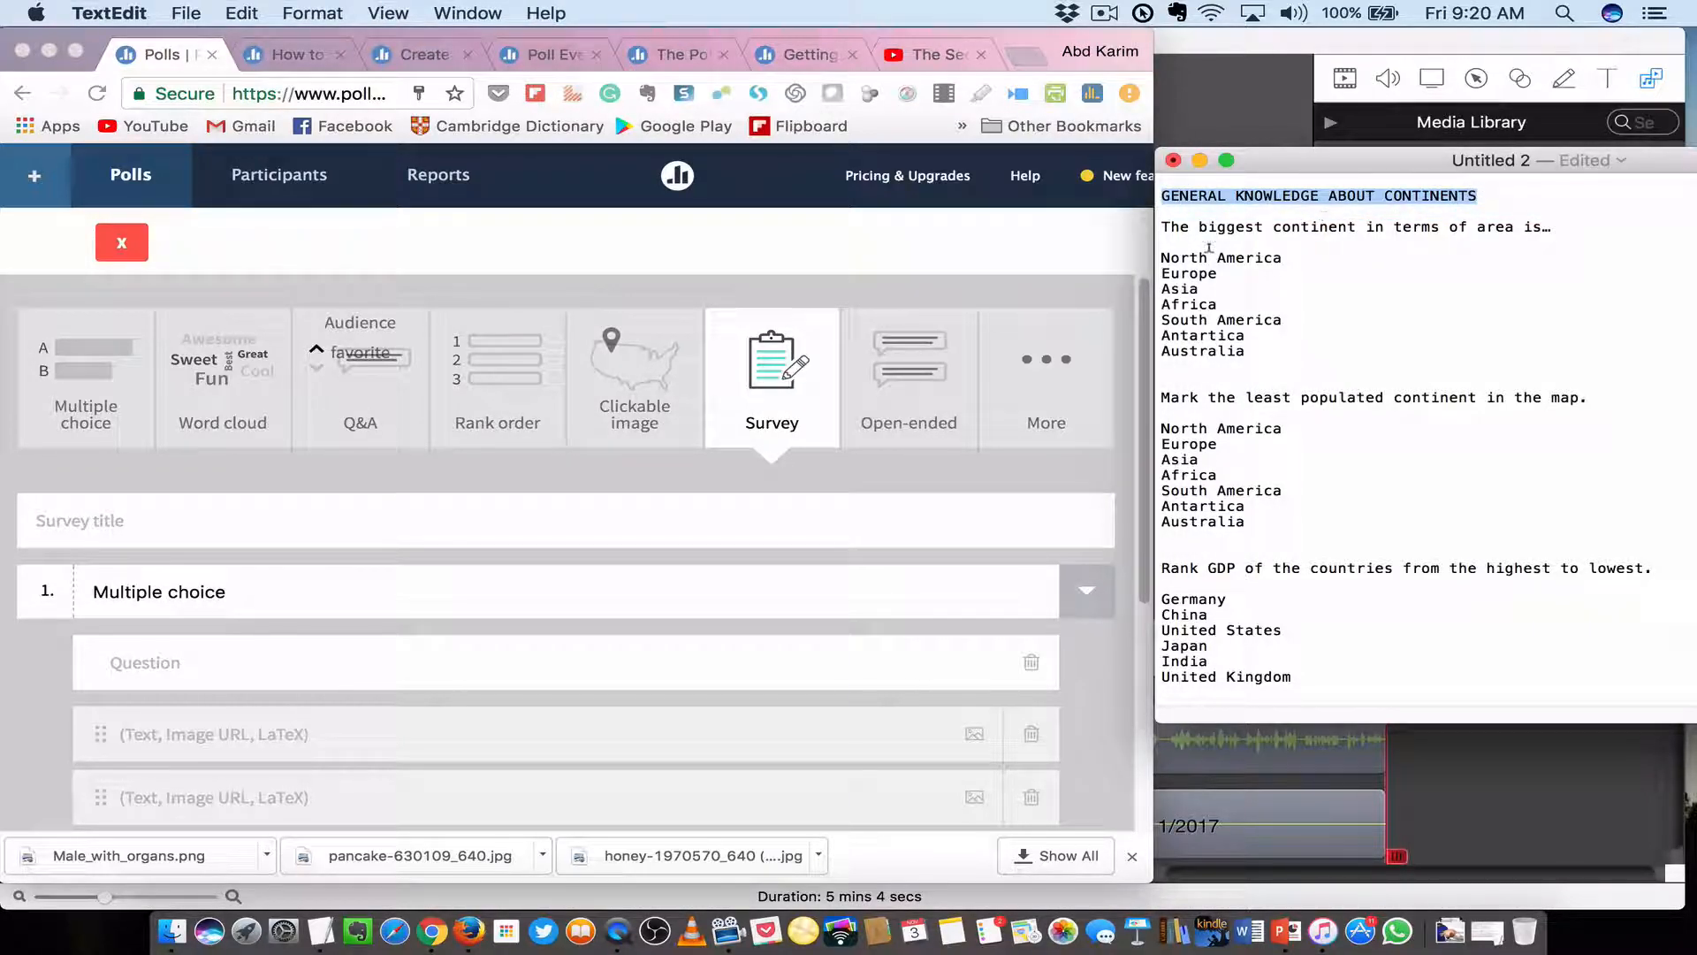
{"action": "left_click", "coordinate": [113, 528]}
{"action": "key", "text": "super+v"}
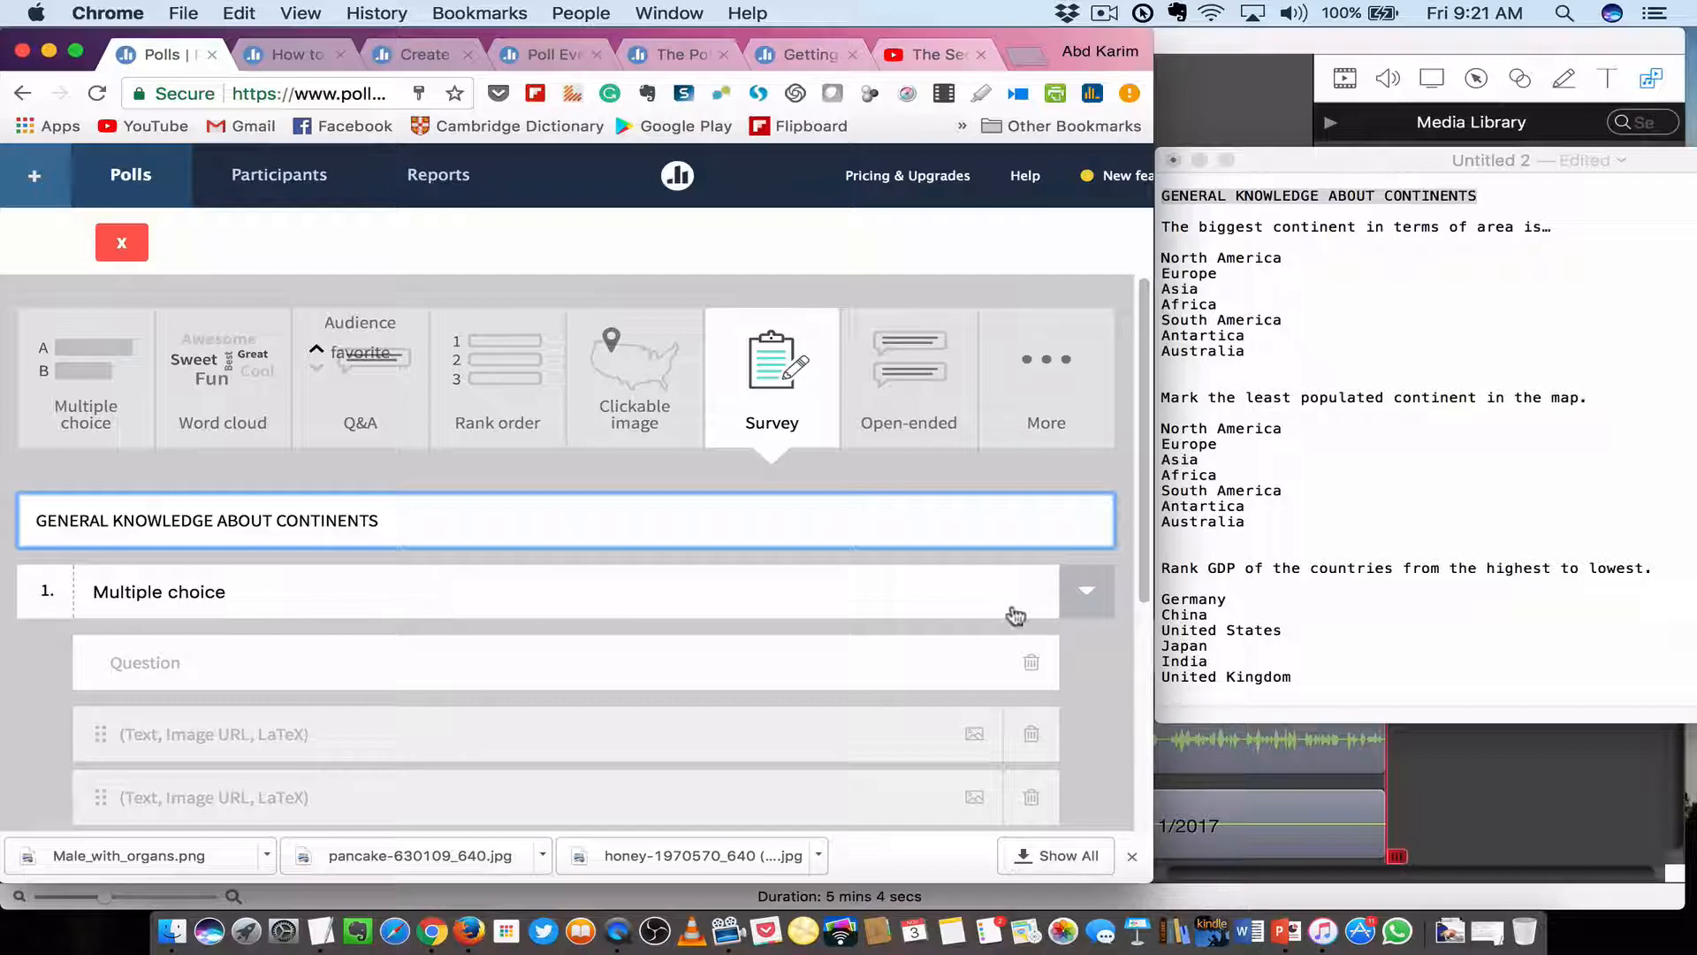
Keep question 1 as Multiple choice and enter "The biggest continent in terms of area is…" as its question text.
{"action": "left_click", "coordinate": [1075, 592]}
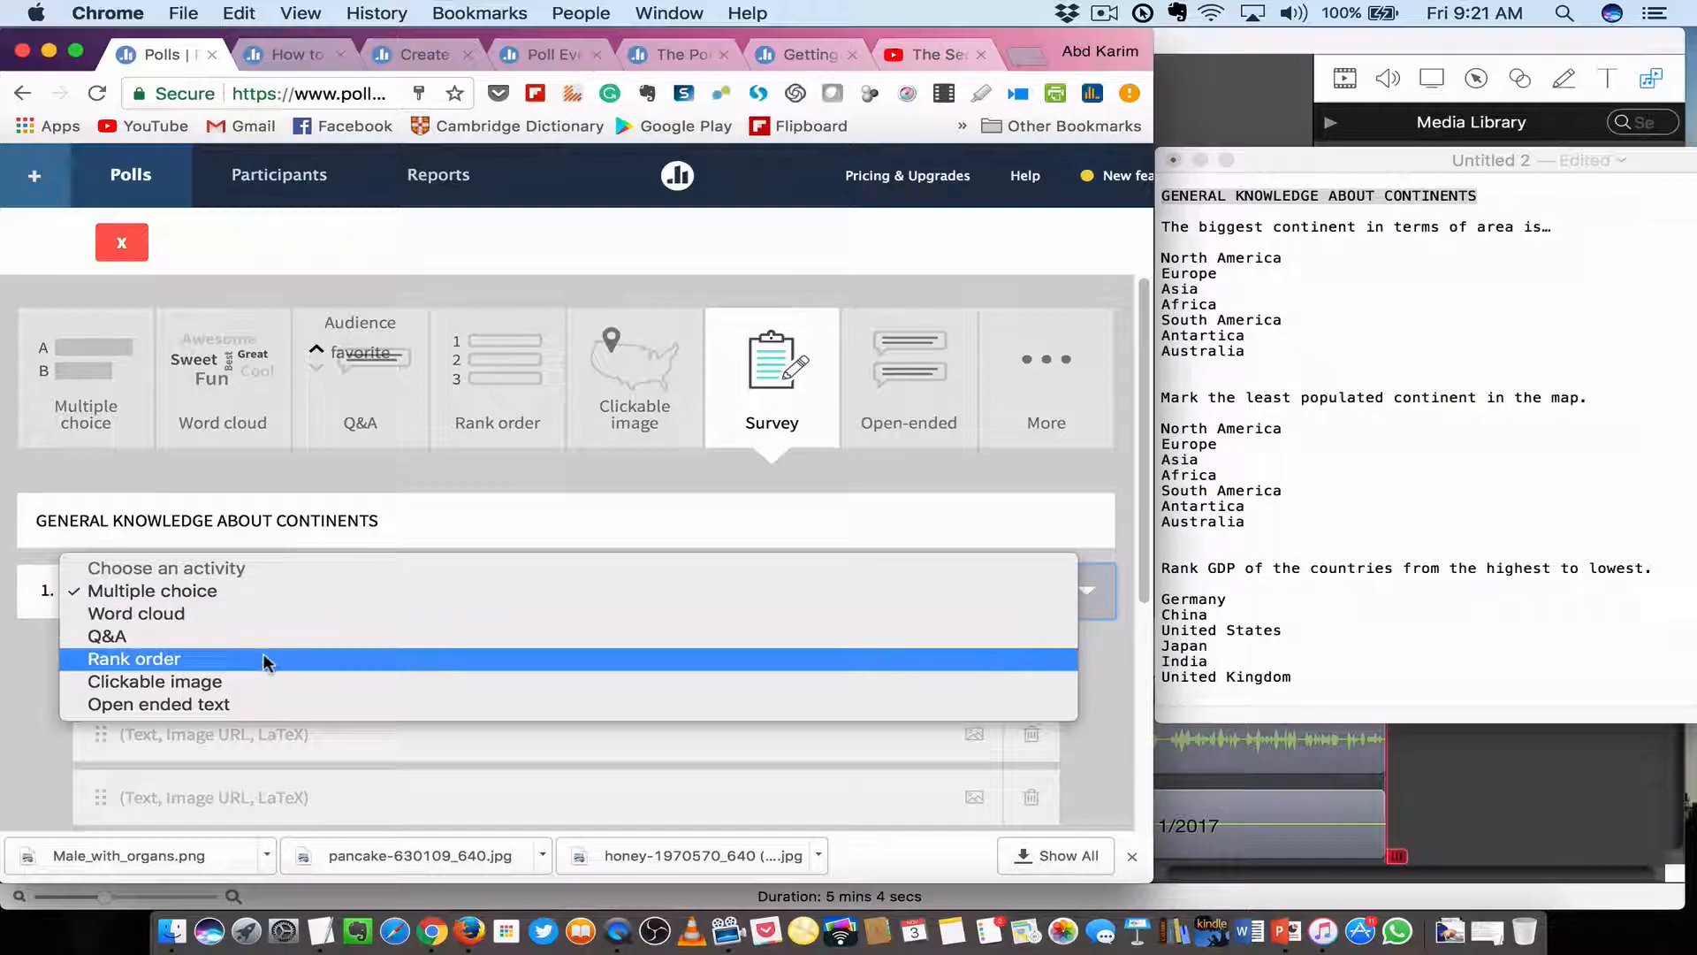
{"action": "left_click", "coordinate": [306, 547]}
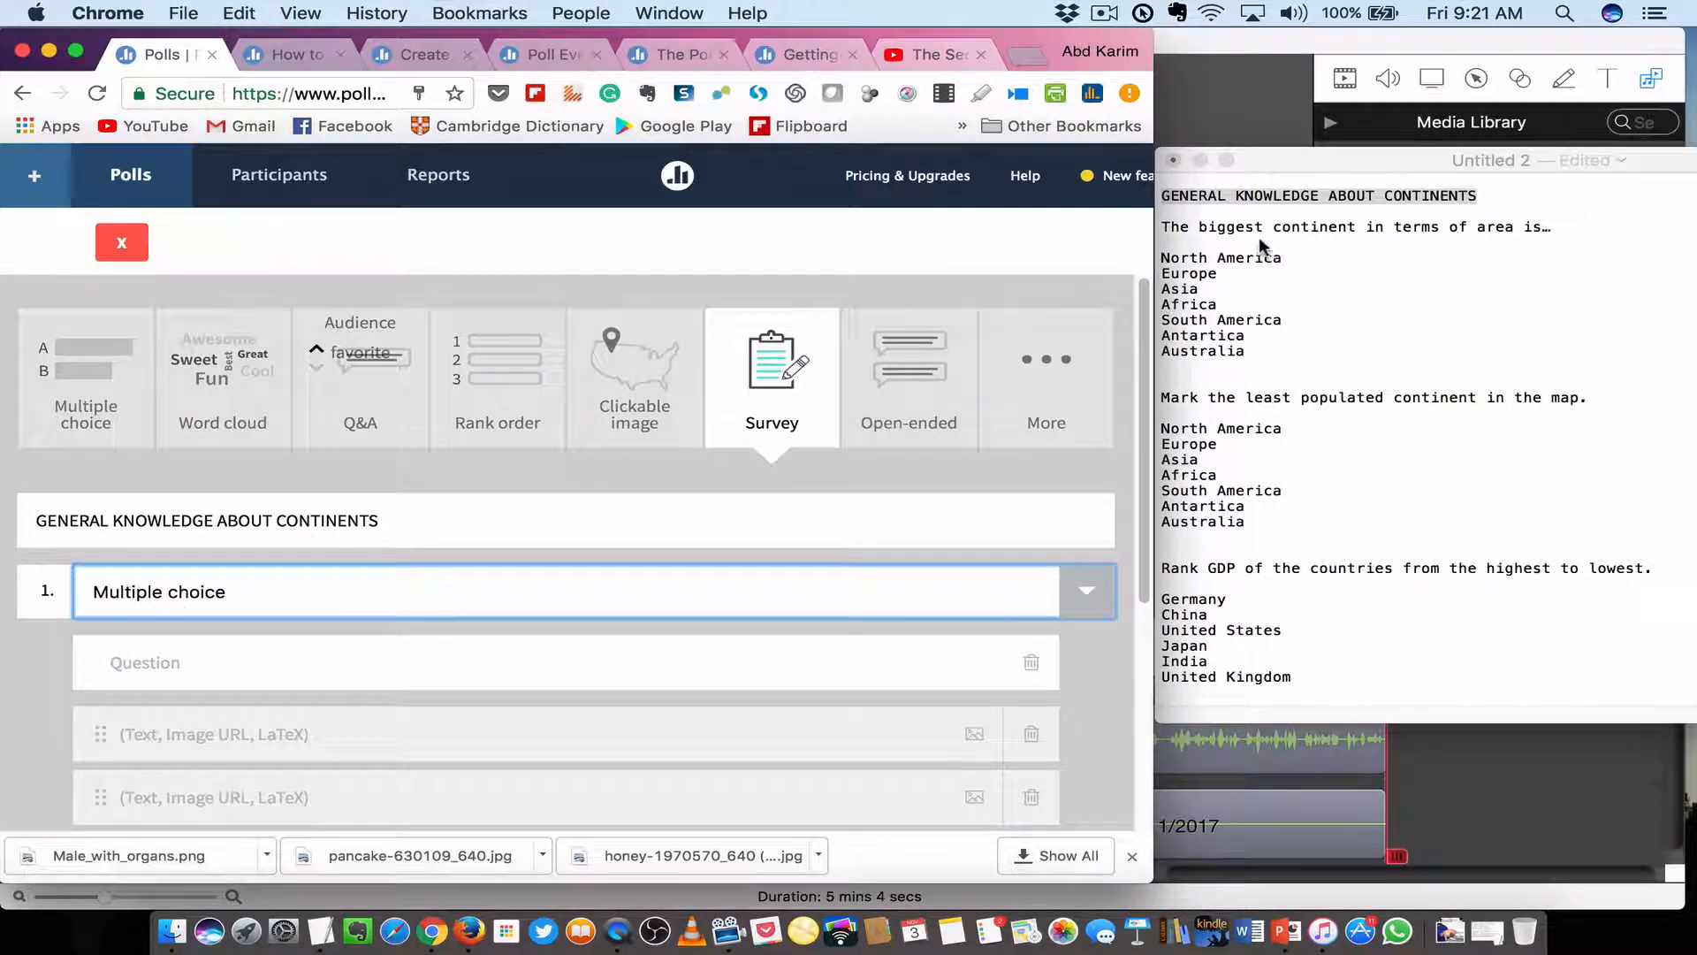
{"action": "left_click", "coordinate": [1185, 228]}
{"action": "left_click_drag", "start_coordinate": [1161, 228], "coordinate": [1553, 227]}
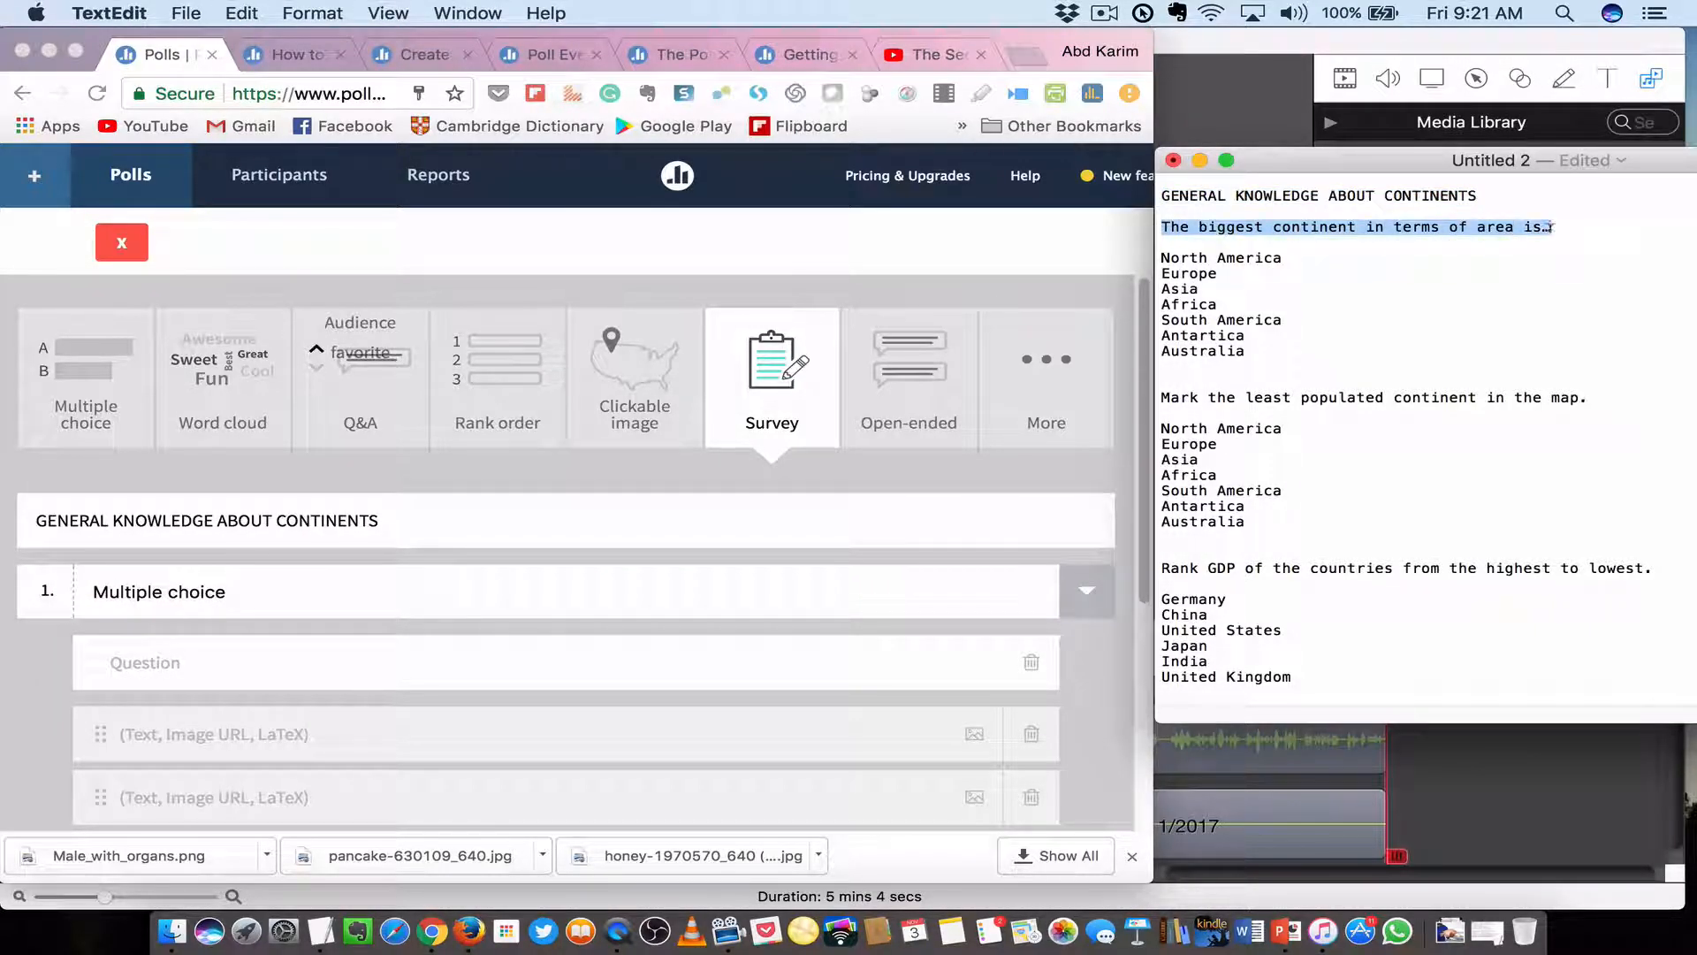
{"action": "left_click", "coordinate": [182, 661]}
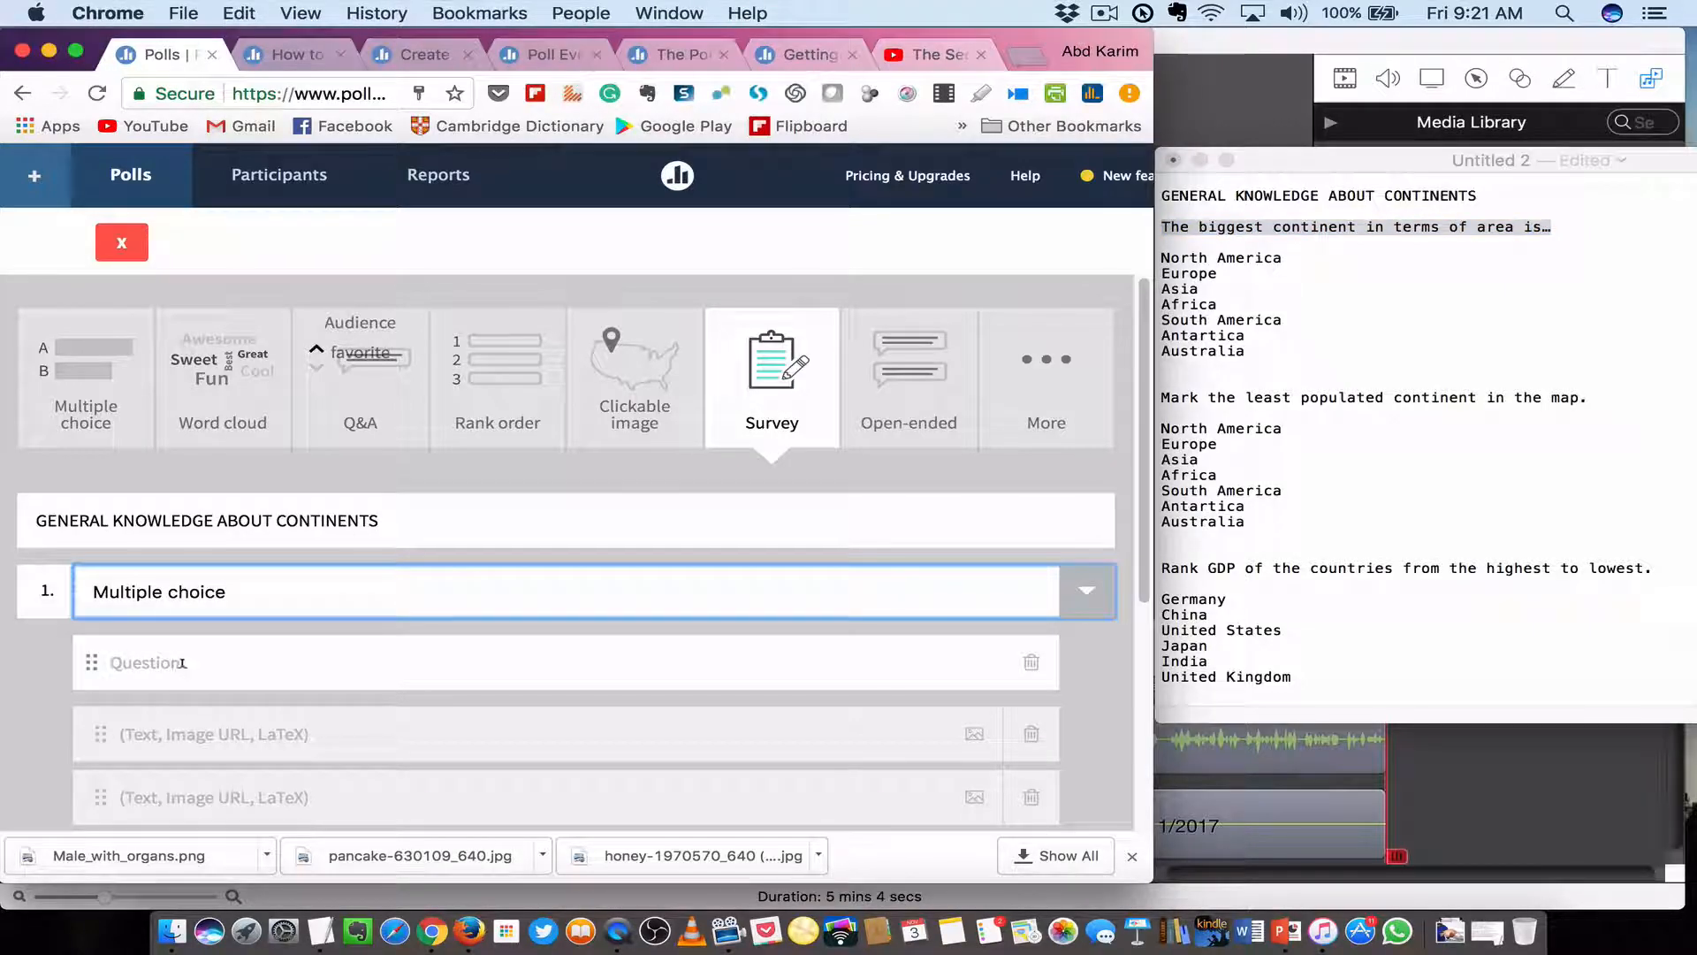
{"action": "left_click", "coordinate": [181, 662]}
{"action": "type", "text": "The biggest continent in terms of area is..."}
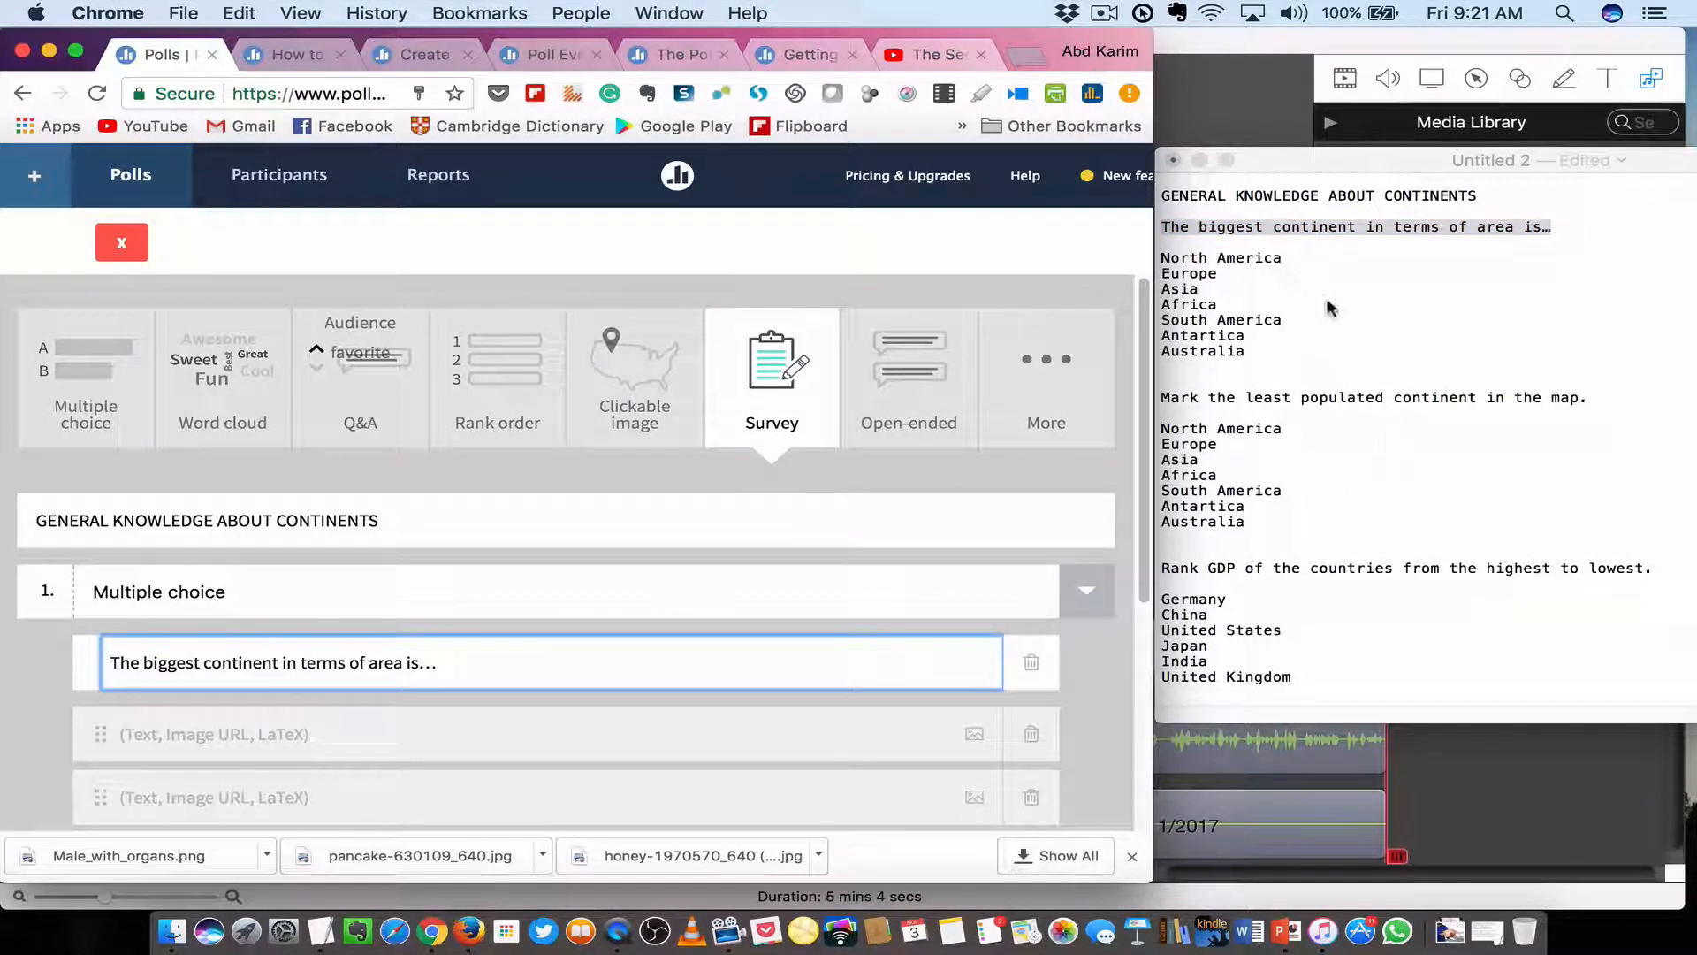
Copy "North America" from the text document into the first answer option of question 1.
{"action": "left_click", "coordinate": [1182, 265]}
{"action": "left_click_drag", "start_coordinate": [1161, 257], "coordinate": [1280, 262]}
{"action": "key", "text": "super+c"}
{"action": "left_click", "coordinate": [182, 732]}
{"action": "left_click", "coordinate": [182, 734]}
{"action": "key", "text": "super+v"}
Copy "Europe" from the text document into the second answer option of question 1.
{"action": "left_click", "coordinate": [1184, 291]}
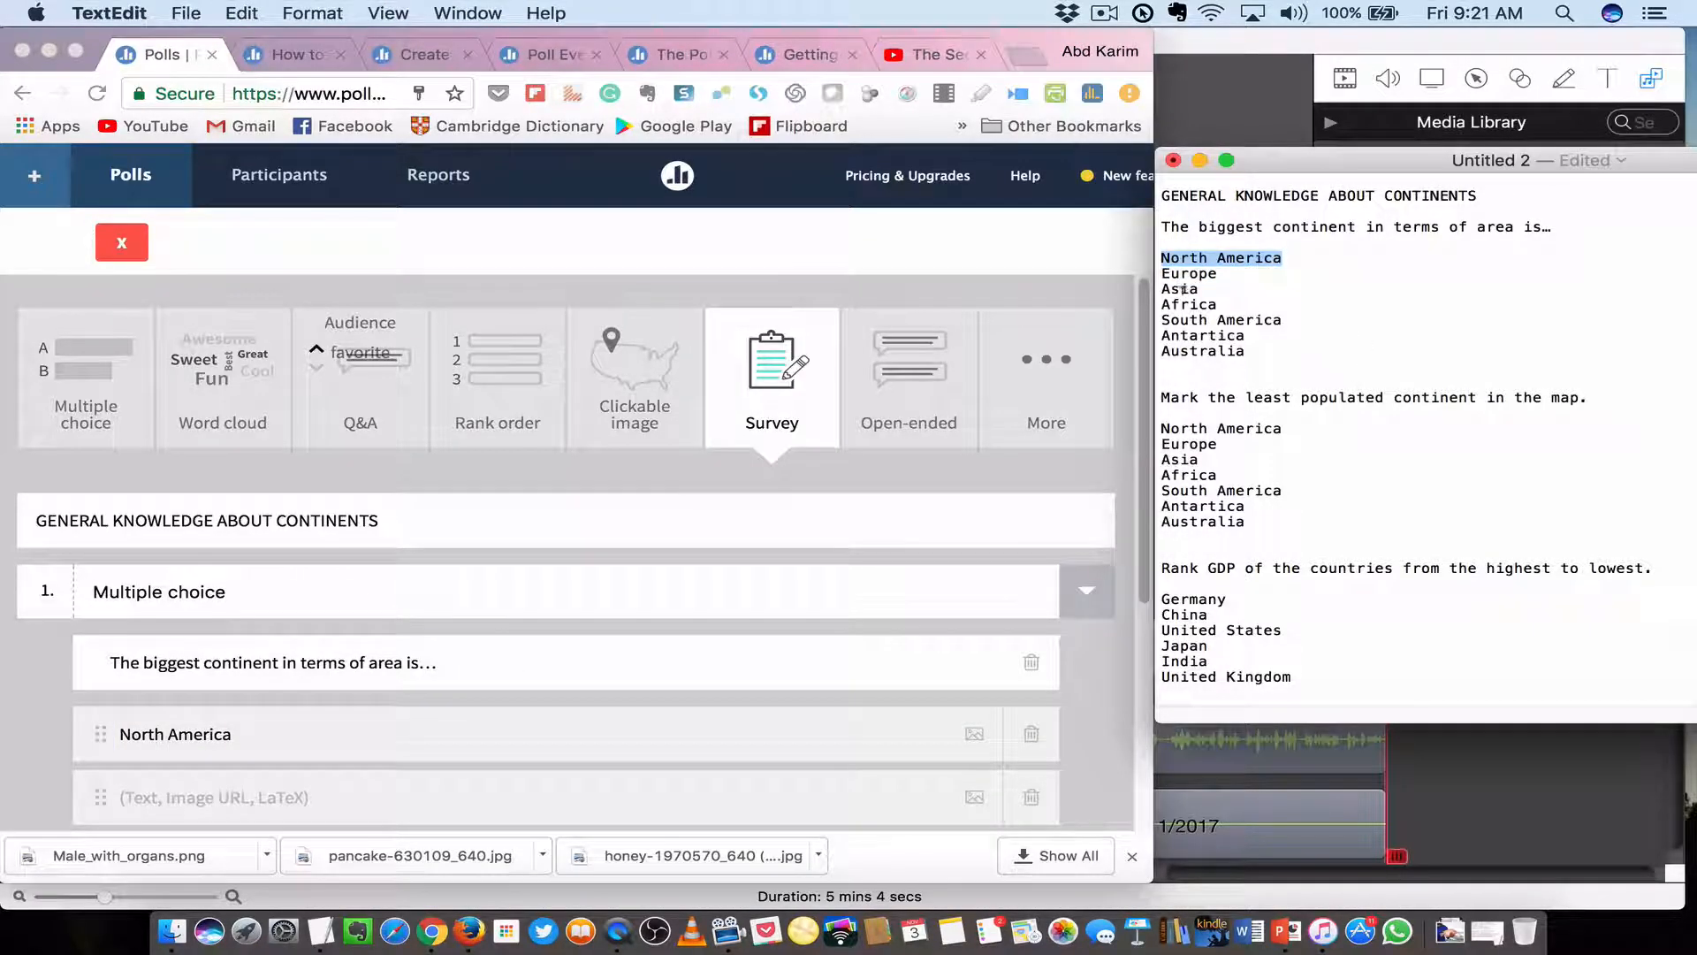
{"action": "left_click_drag", "start_coordinate": [1160, 275], "coordinate": [1217, 274]}
{"action": "key", "text": "super+c"}
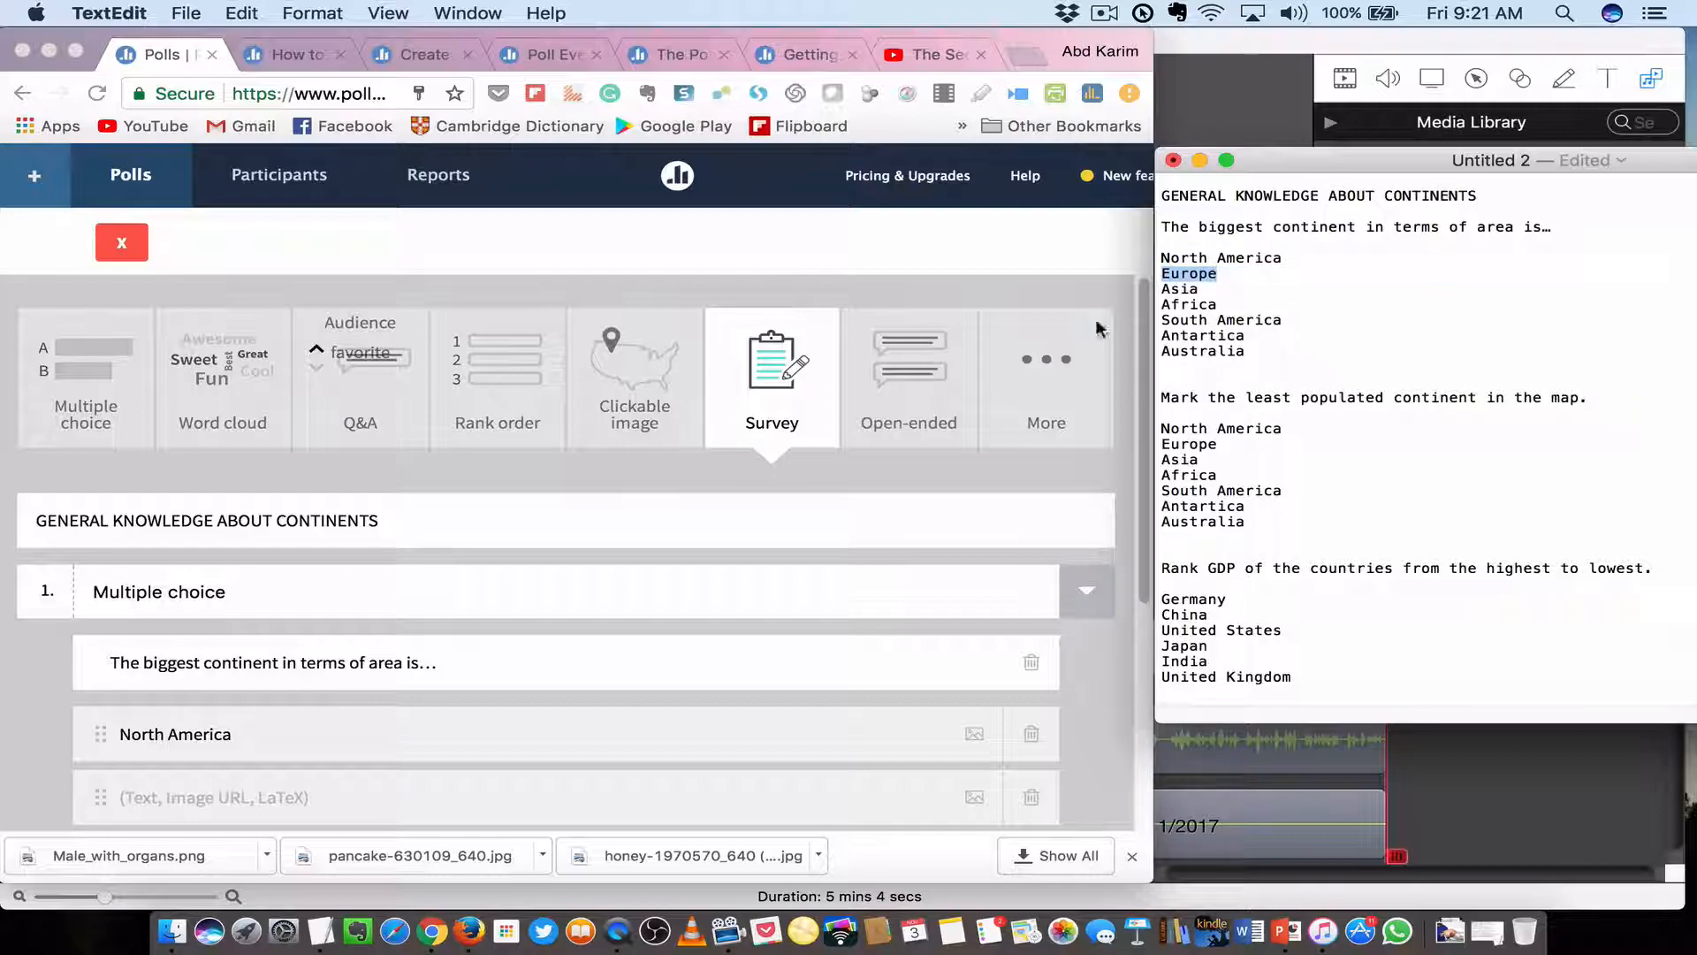
{"action": "left_click", "coordinate": [220, 802]}
{"action": "scroll", "coordinate": [217, 778], "scroll_direction": "down", "scroll_amount": 1}
{"action": "left_click", "coordinate": [213, 761]}
{"action": "key", "text": "super+v"}
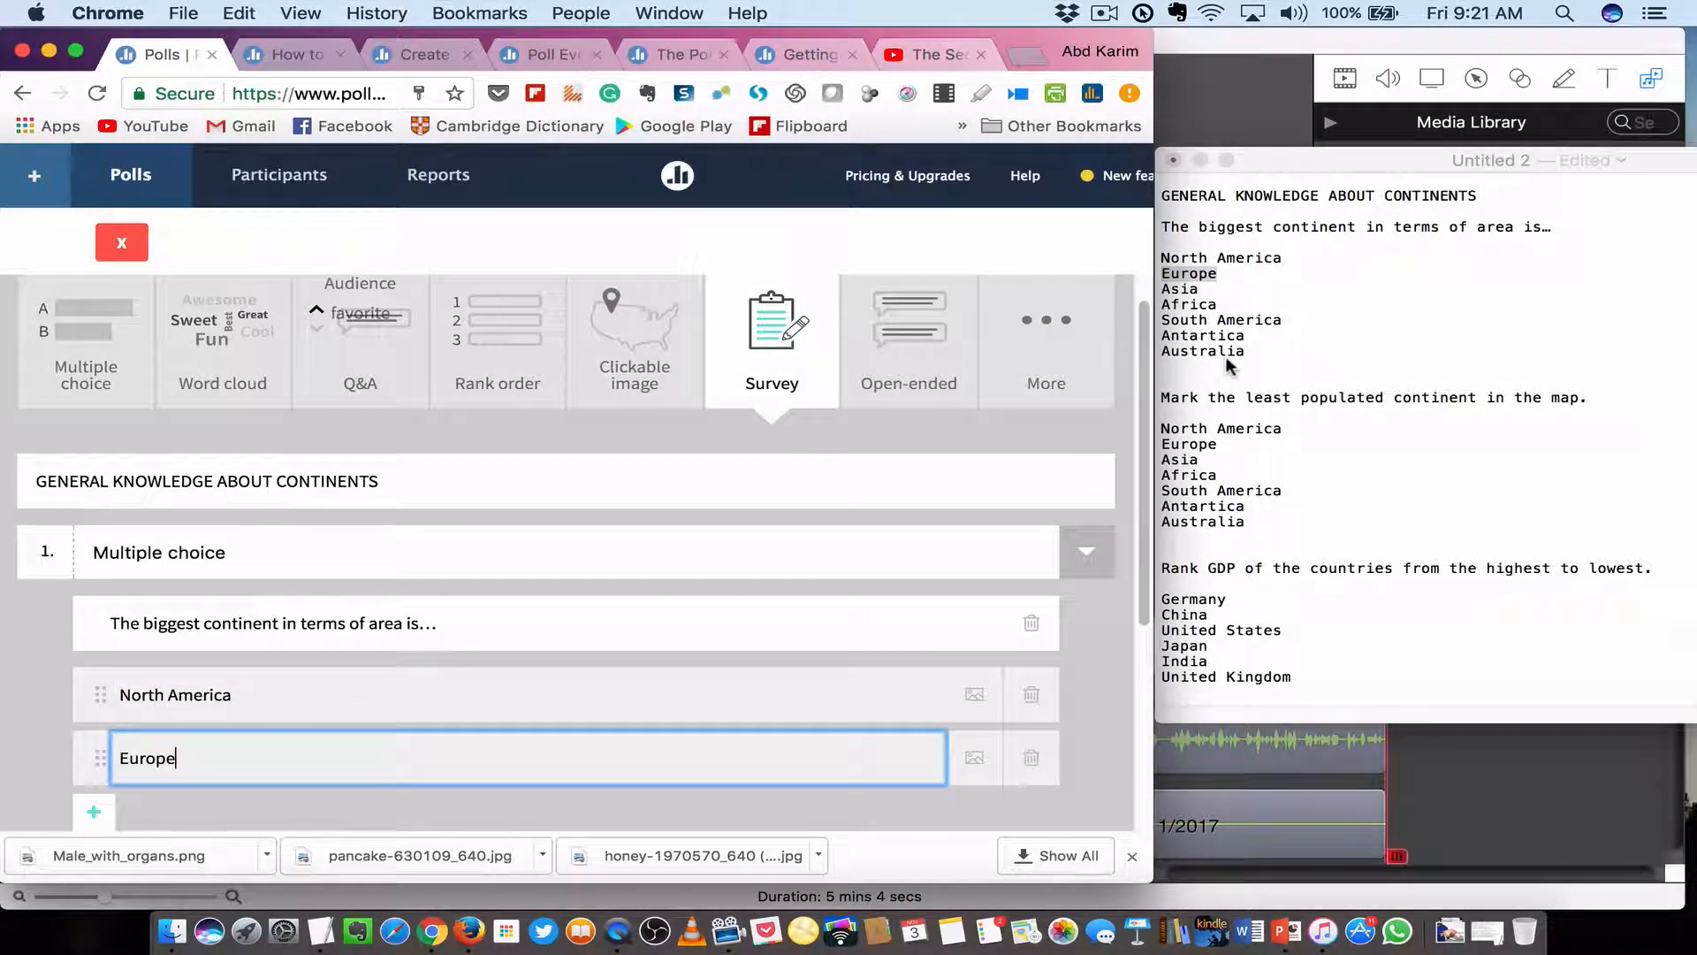
Add a third answer option to question 1 and copy "Asia" from the text document into it.
{"action": "left_click", "coordinate": [1173, 311]}
{"action": "left_click_drag", "start_coordinate": [1159, 289], "coordinate": [1197, 288]}
{"action": "key", "text": "super+c"}
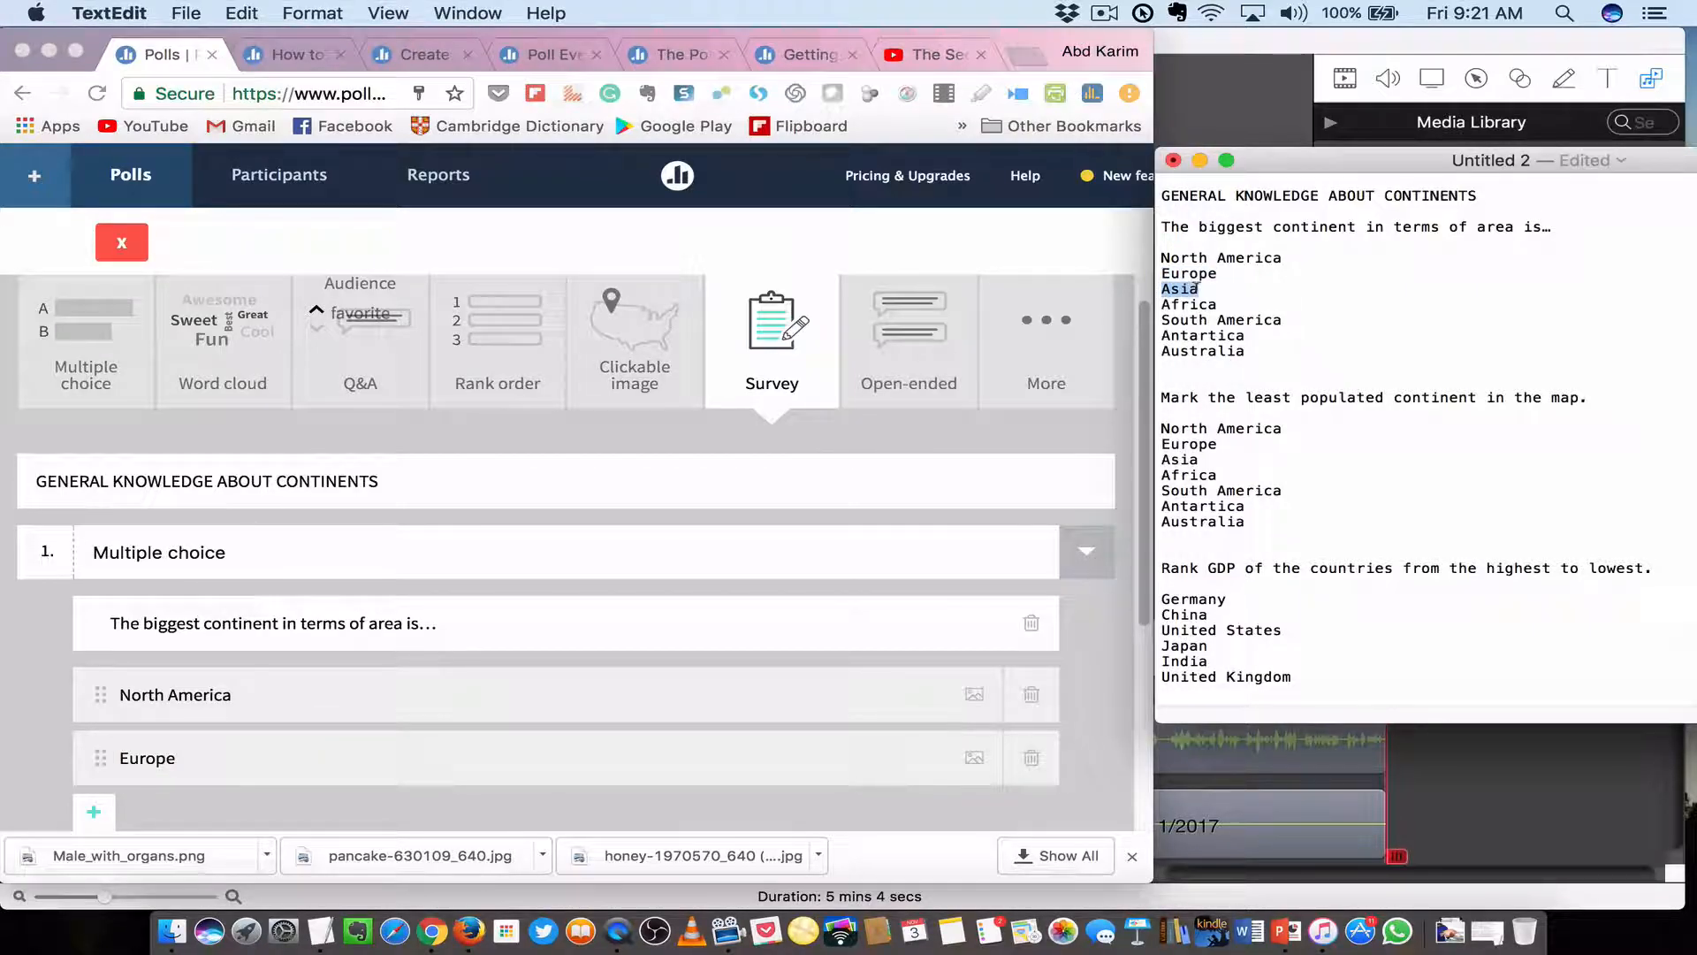
{"action": "scroll", "coordinate": [522, 570], "scroll_direction": "down", "scroll_amount": 5}
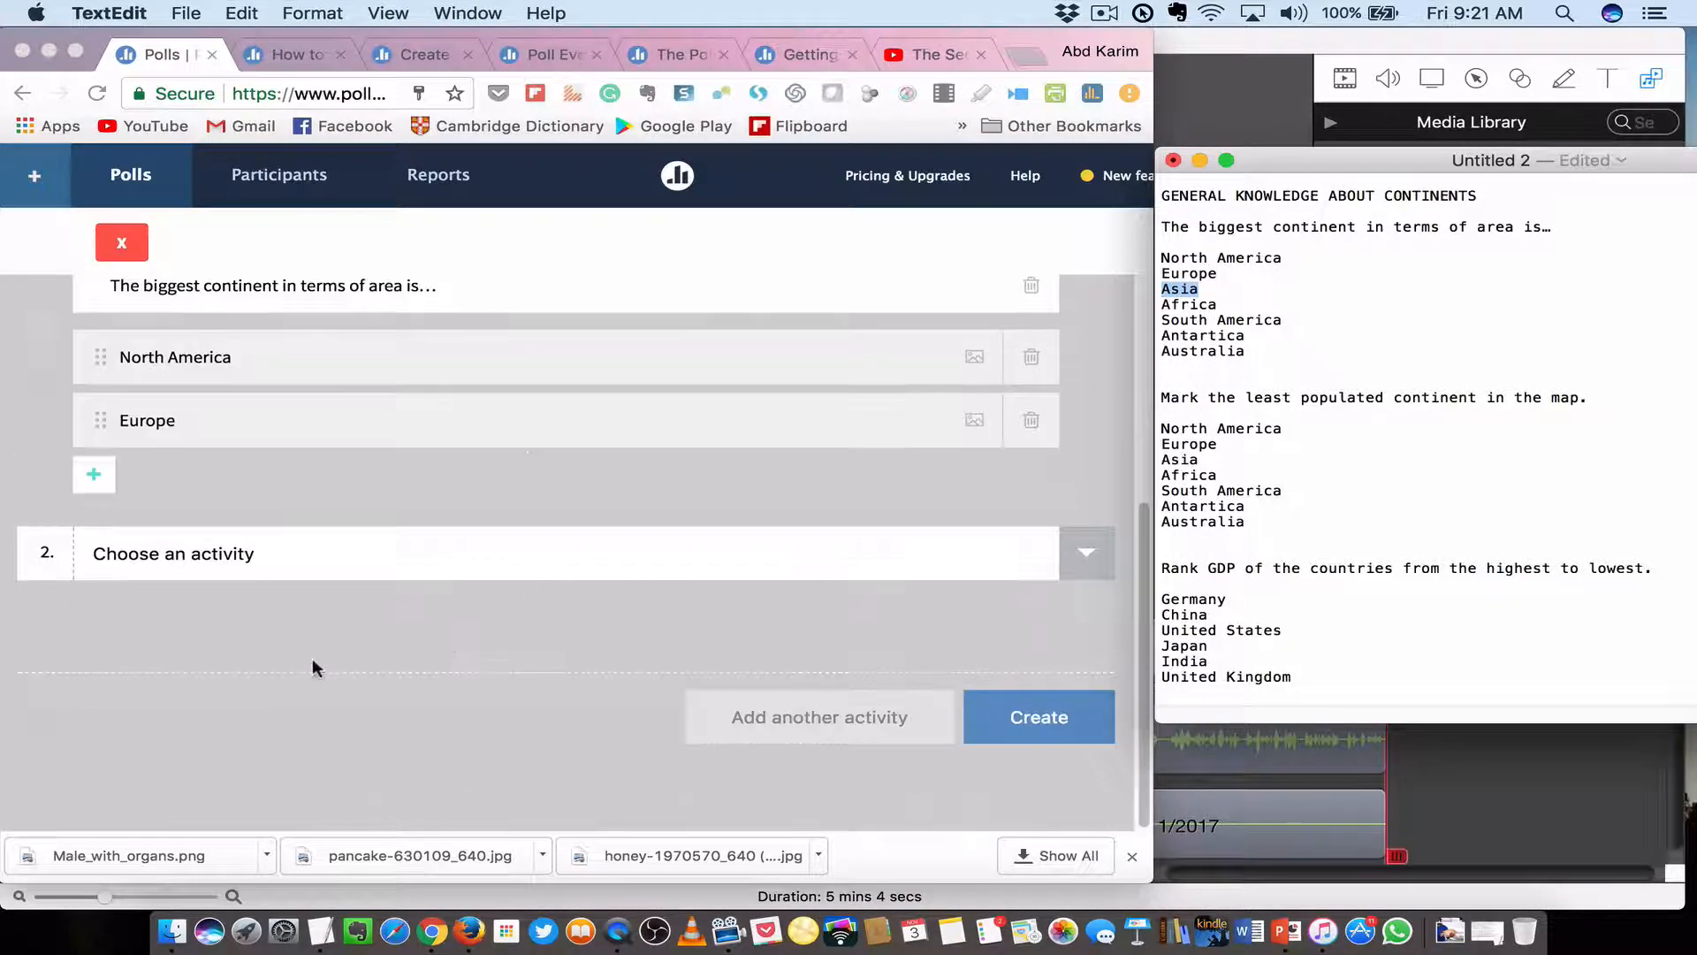
{"action": "left_click", "coordinate": [87, 476]}
{"action": "left_click", "coordinate": [92, 474]}
{"action": "key", "text": "super+v"}
Add a fourth answer option to question 1 and copy "Africa" from the text document into it.
{"action": "left_click", "coordinate": [94, 542]}
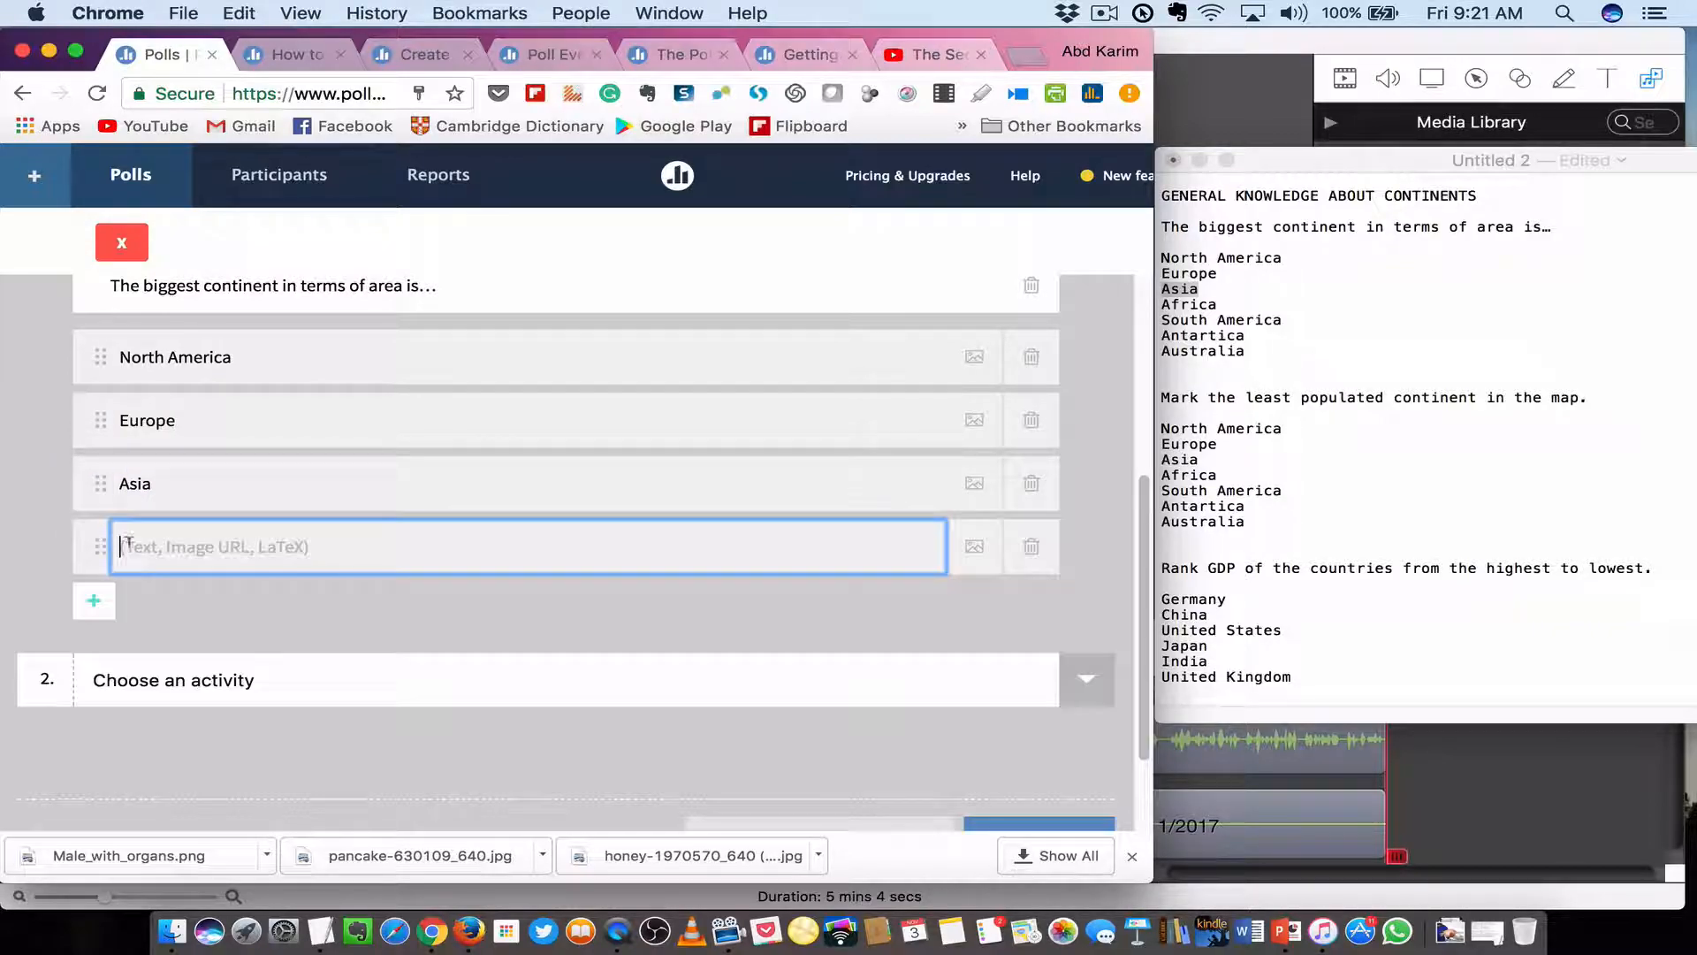
{"action": "left_click", "coordinate": [1238, 320]}
{"action": "left_click_drag", "start_coordinate": [1160, 305], "coordinate": [1198, 307]}
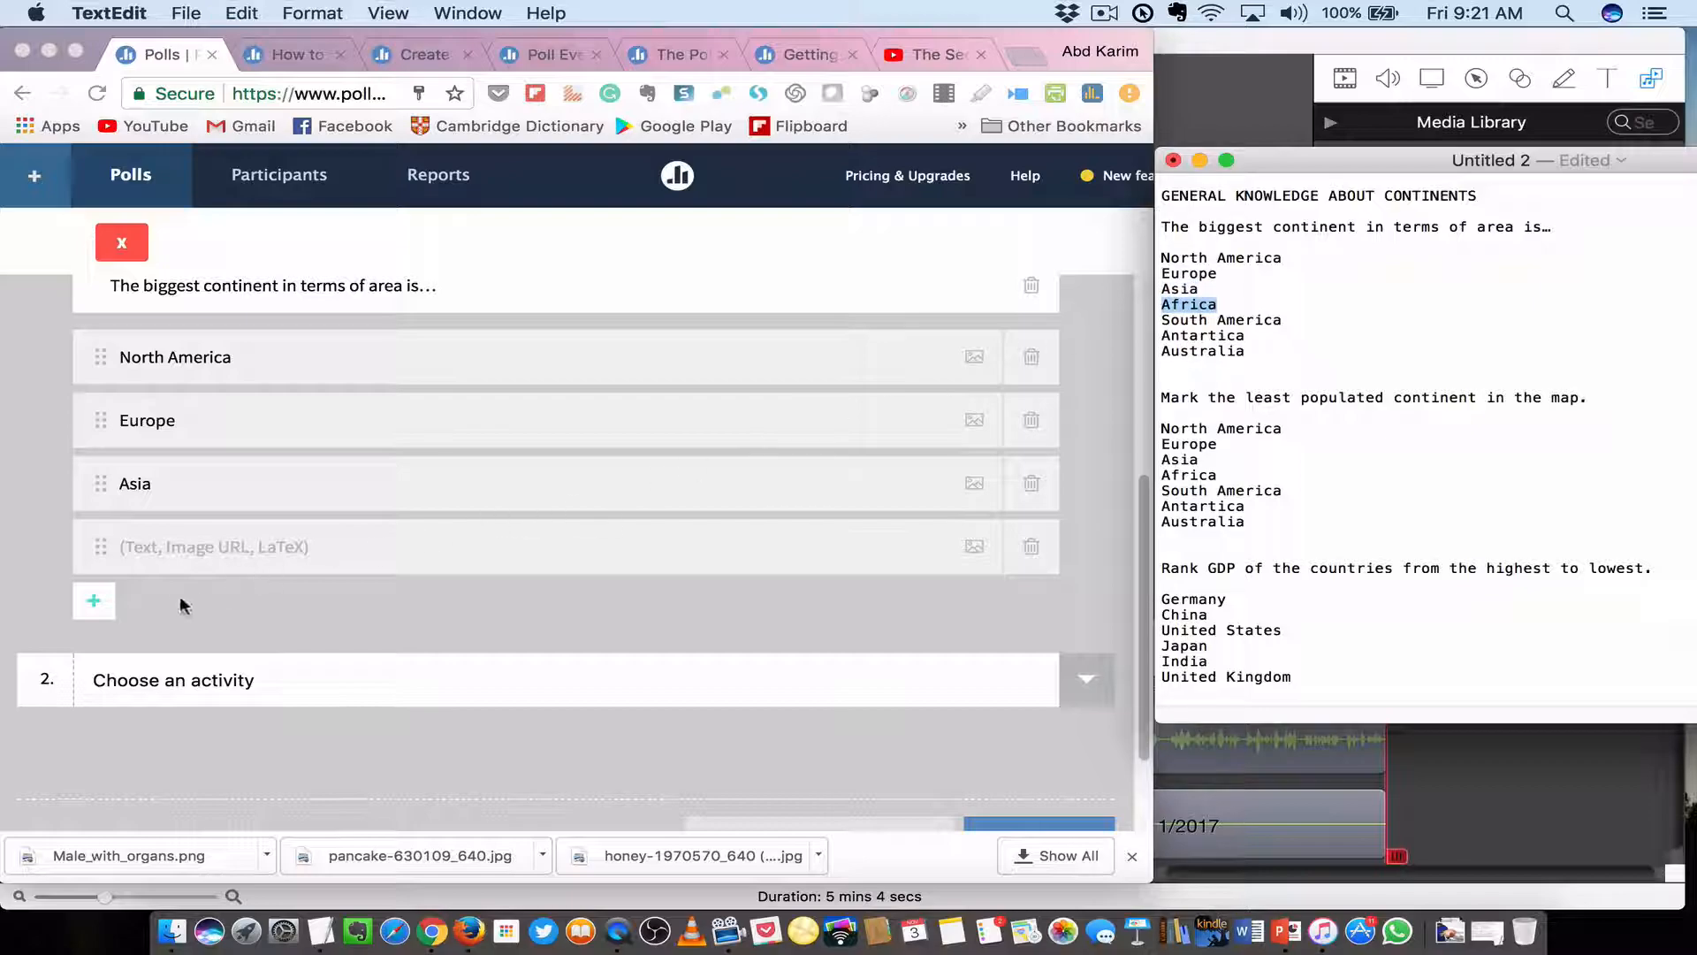
{"action": "left_click", "coordinate": [210, 546]}
{"action": "type", "text": "Africa"}
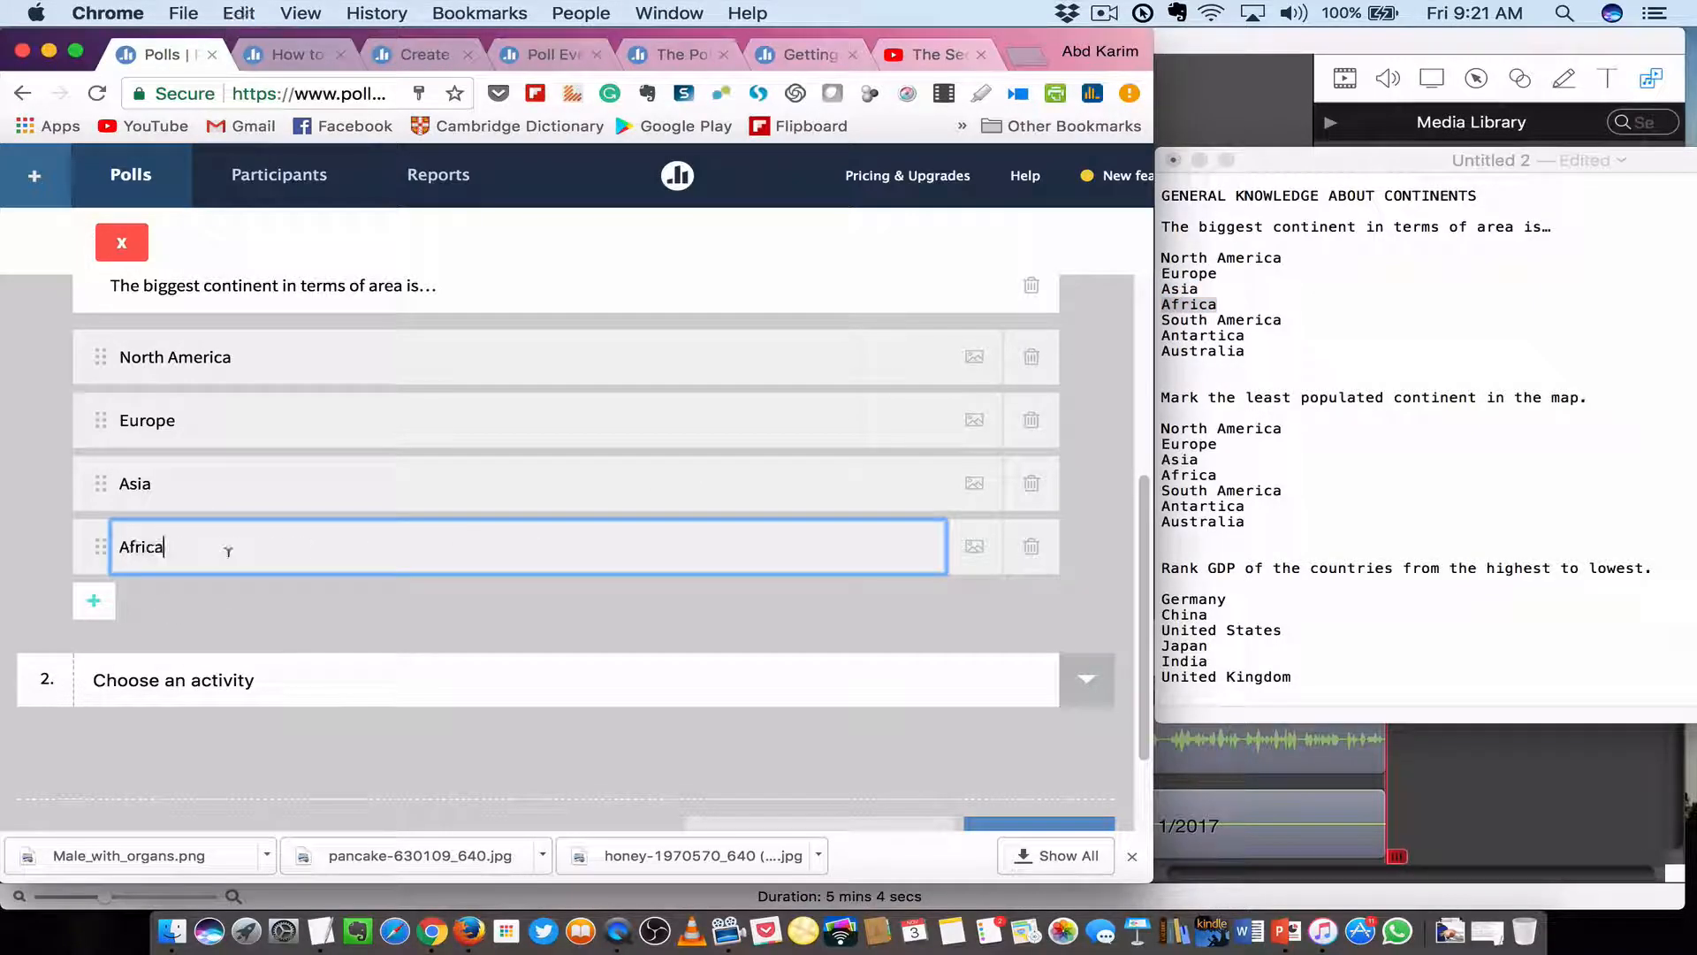
Add a fifth answer option to question 1 and copy "South America" from the text document into it.
{"action": "left_click", "coordinate": [92, 600]}
{"action": "left_click", "coordinate": [1211, 345]}
{"action": "left_click_drag", "start_coordinate": [1163, 320], "coordinate": [1281, 321]}
{"action": "key", "text": "super+c"}
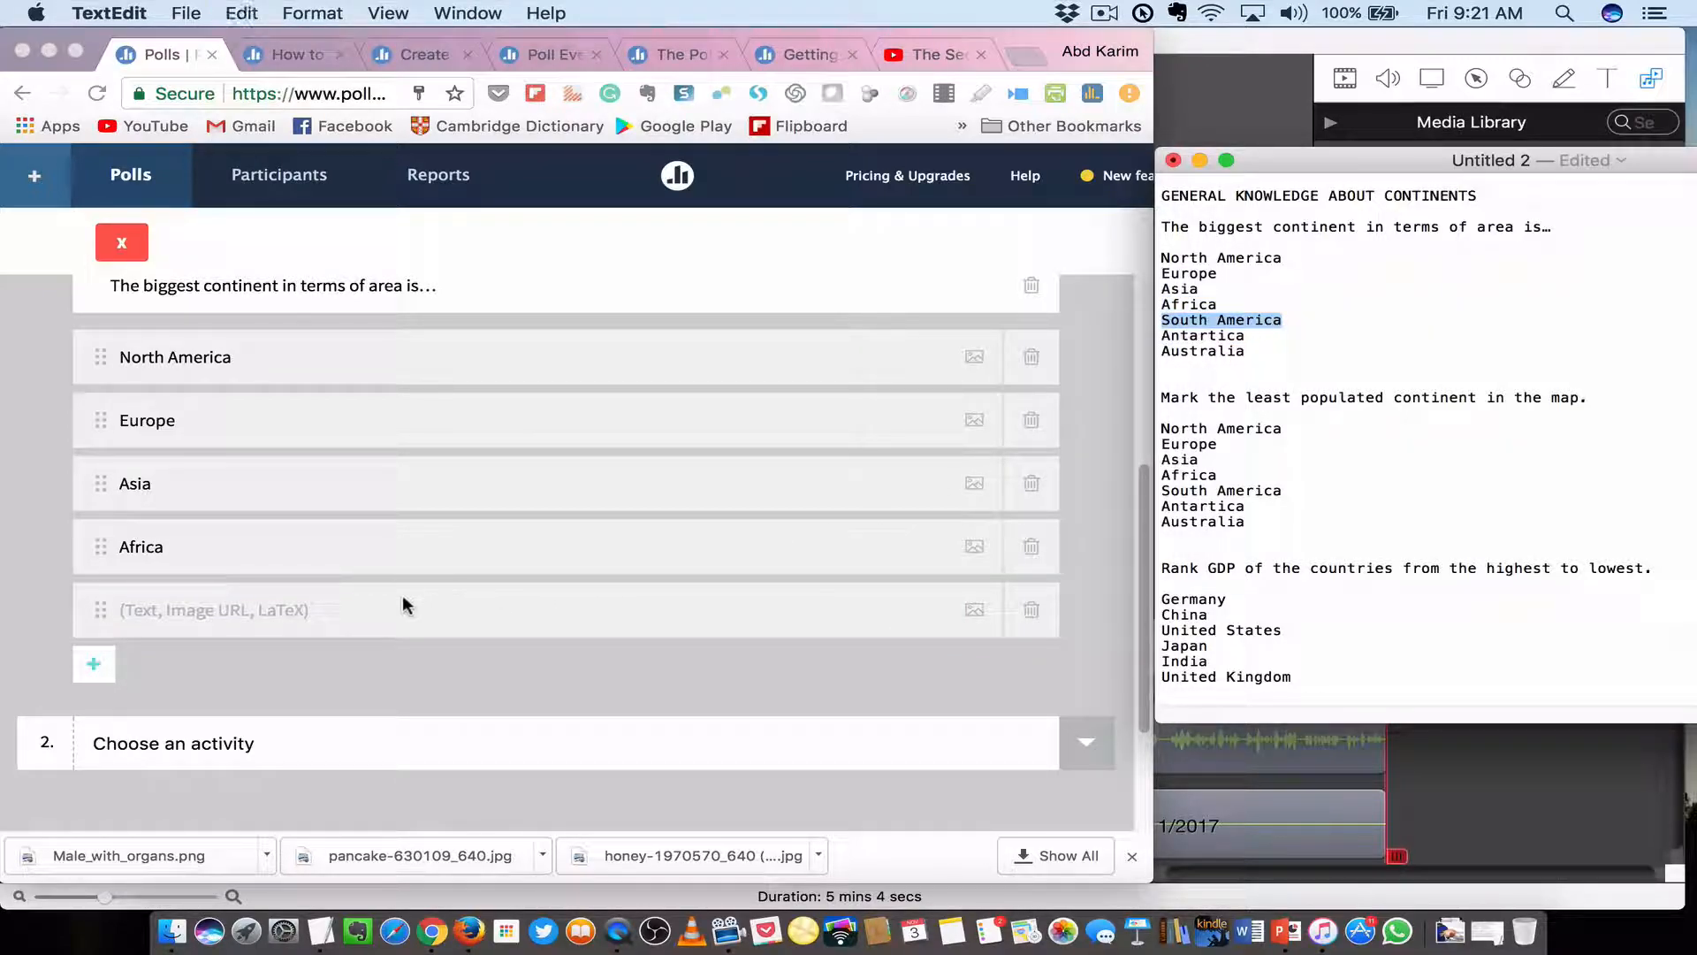
{"action": "left_click", "coordinate": [179, 610]}
{"action": "key", "text": "super+v"}
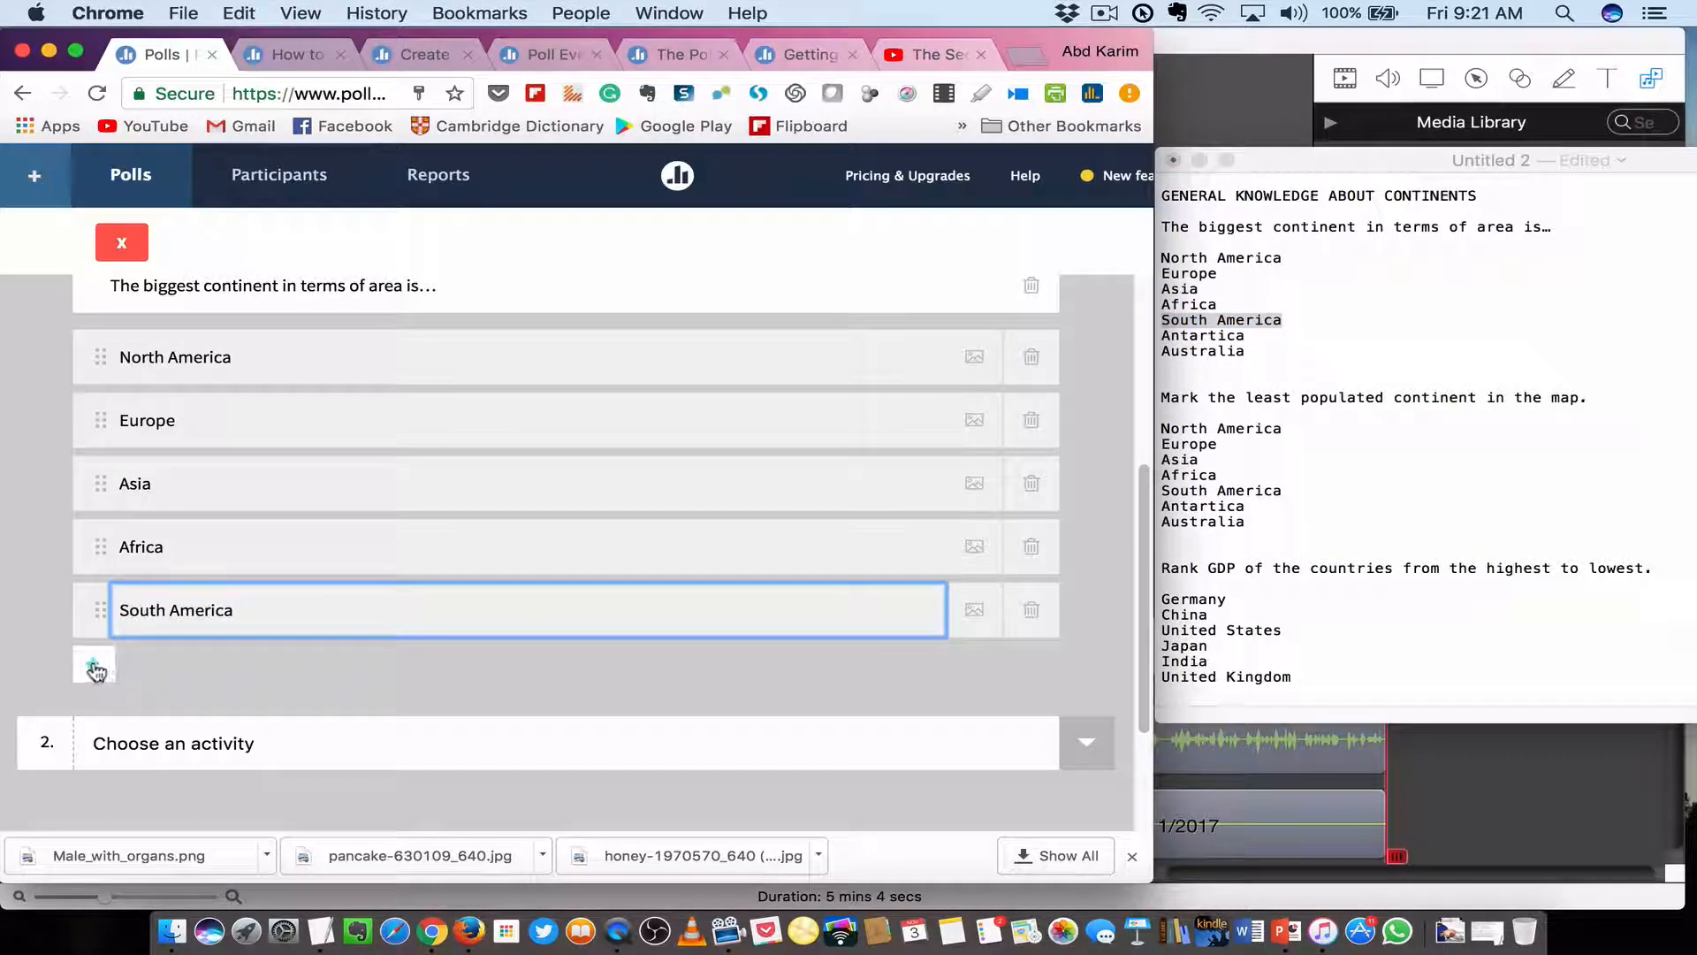
Add a sixth answer option to question 1 and copy "Antartica" from the text document into it.
{"action": "left_click", "coordinate": [94, 664]}
{"action": "left_click", "coordinate": [1158, 340]}
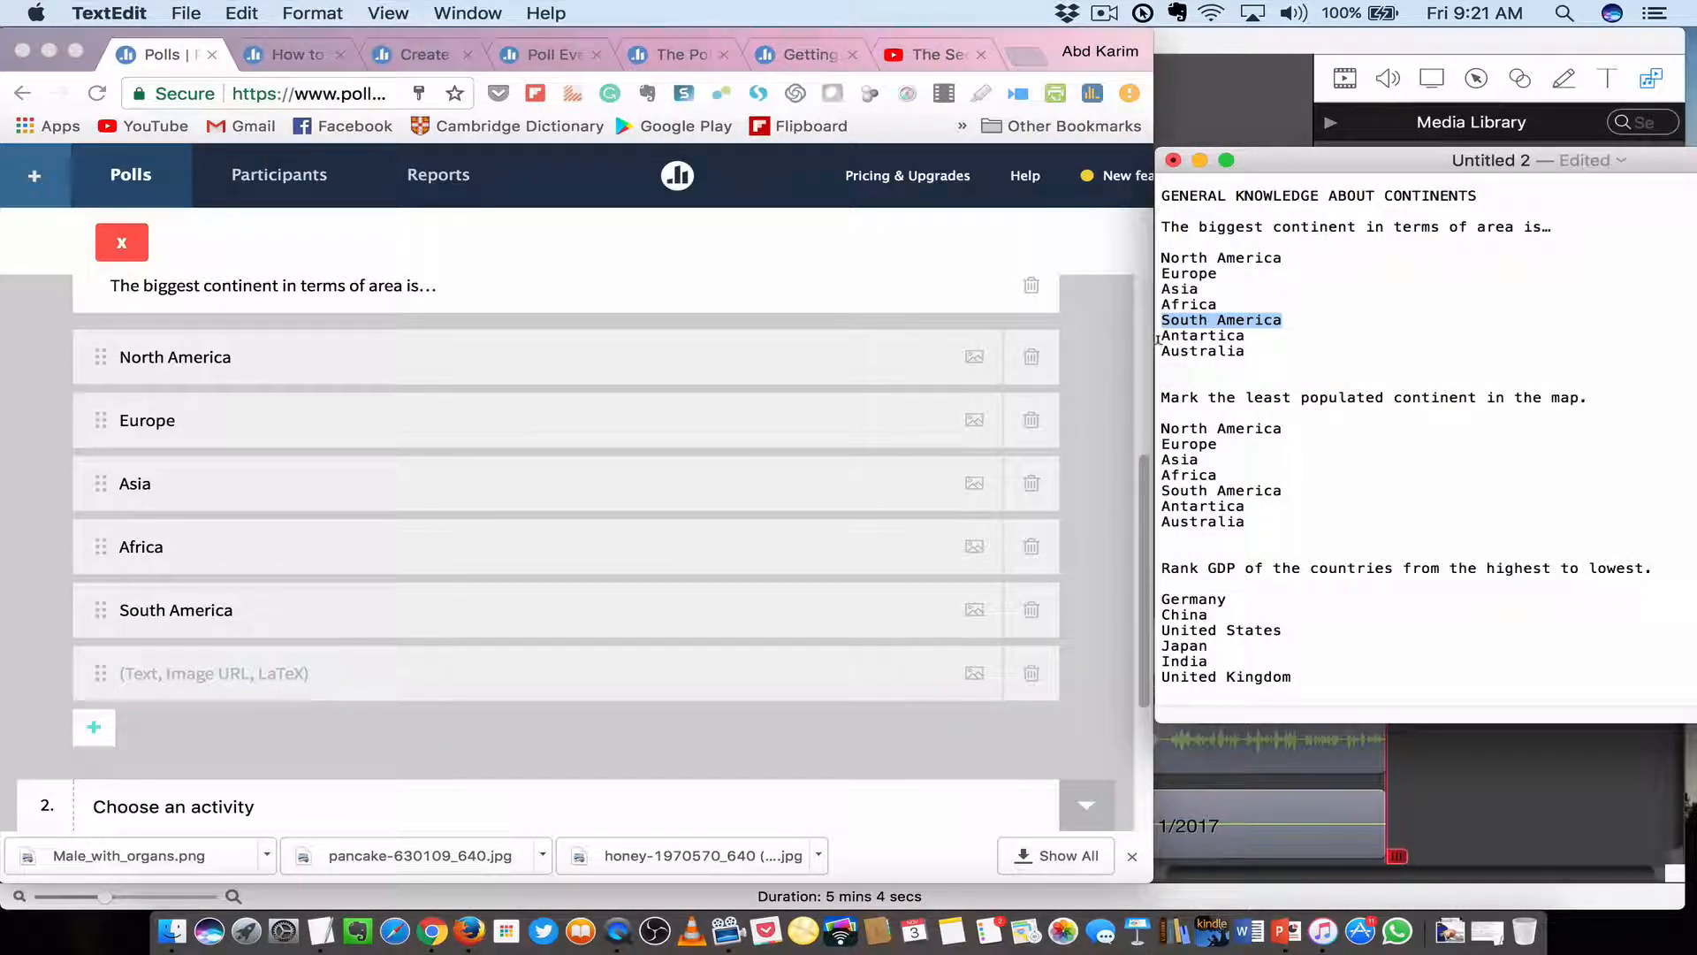
{"action": "left_click_drag", "start_coordinate": [1158, 340], "coordinate": [1222, 337]}
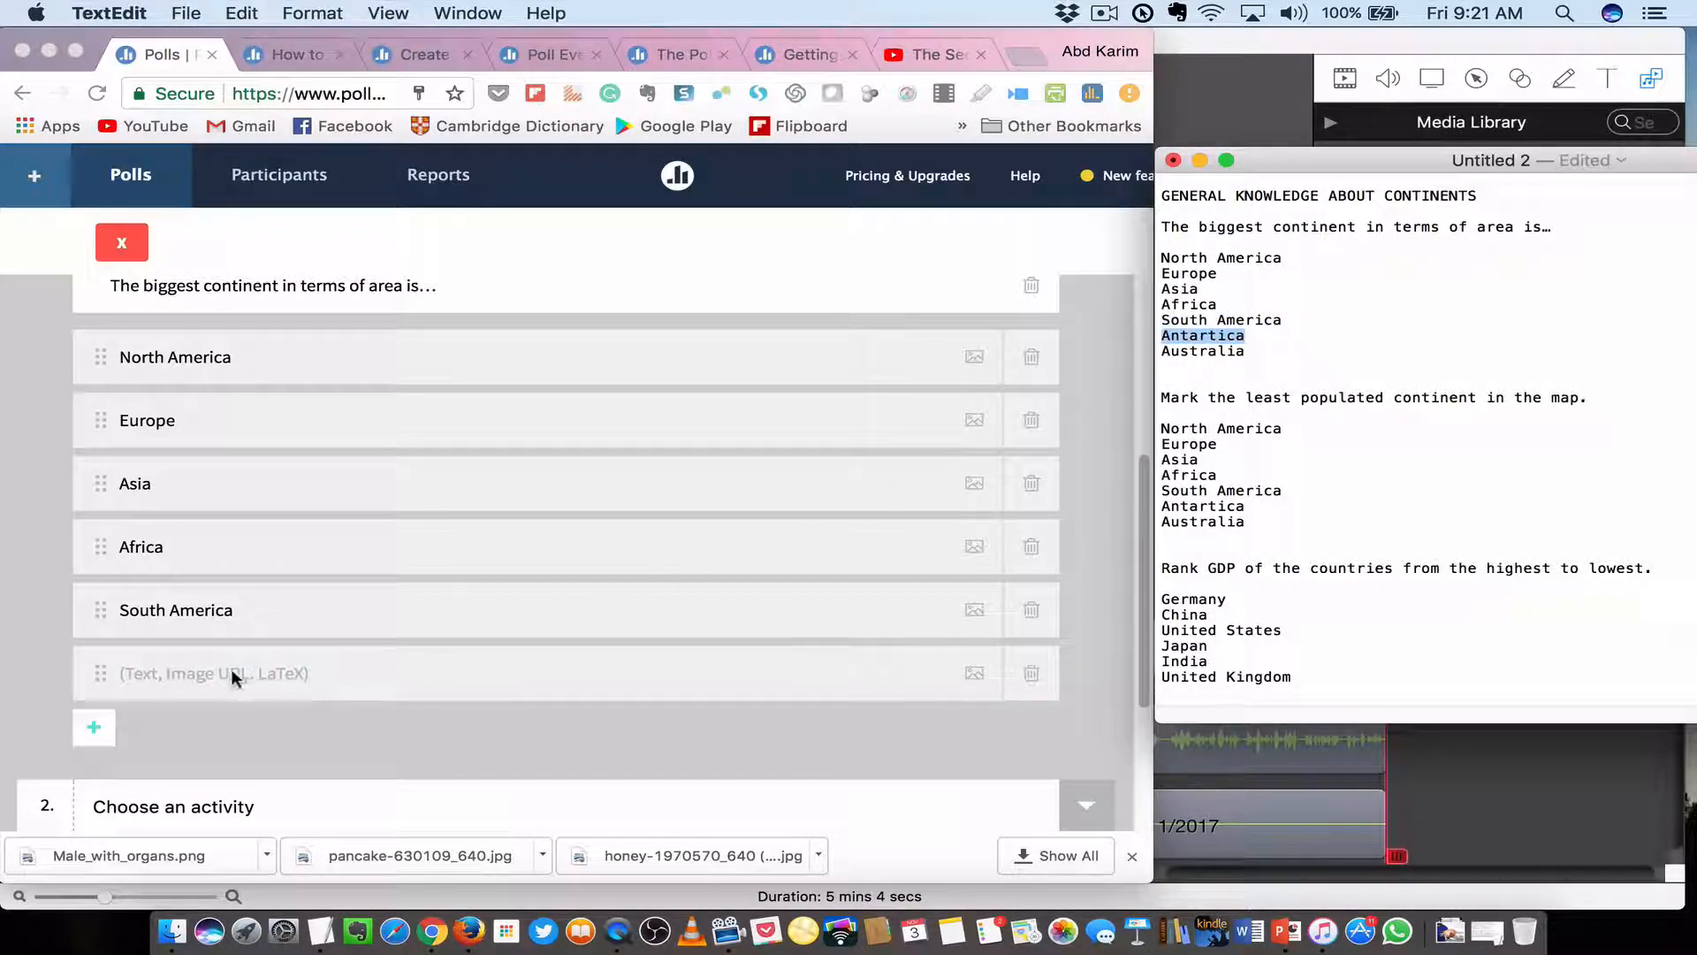
{"action": "left_click", "coordinate": [234, 677]}
{"action": "key", "text": "super+v"}
Add a seventh answer option to question 1 and copy "Australia" from the text document into it.
{"action": "left_click", "coordinate": [95, 728]}
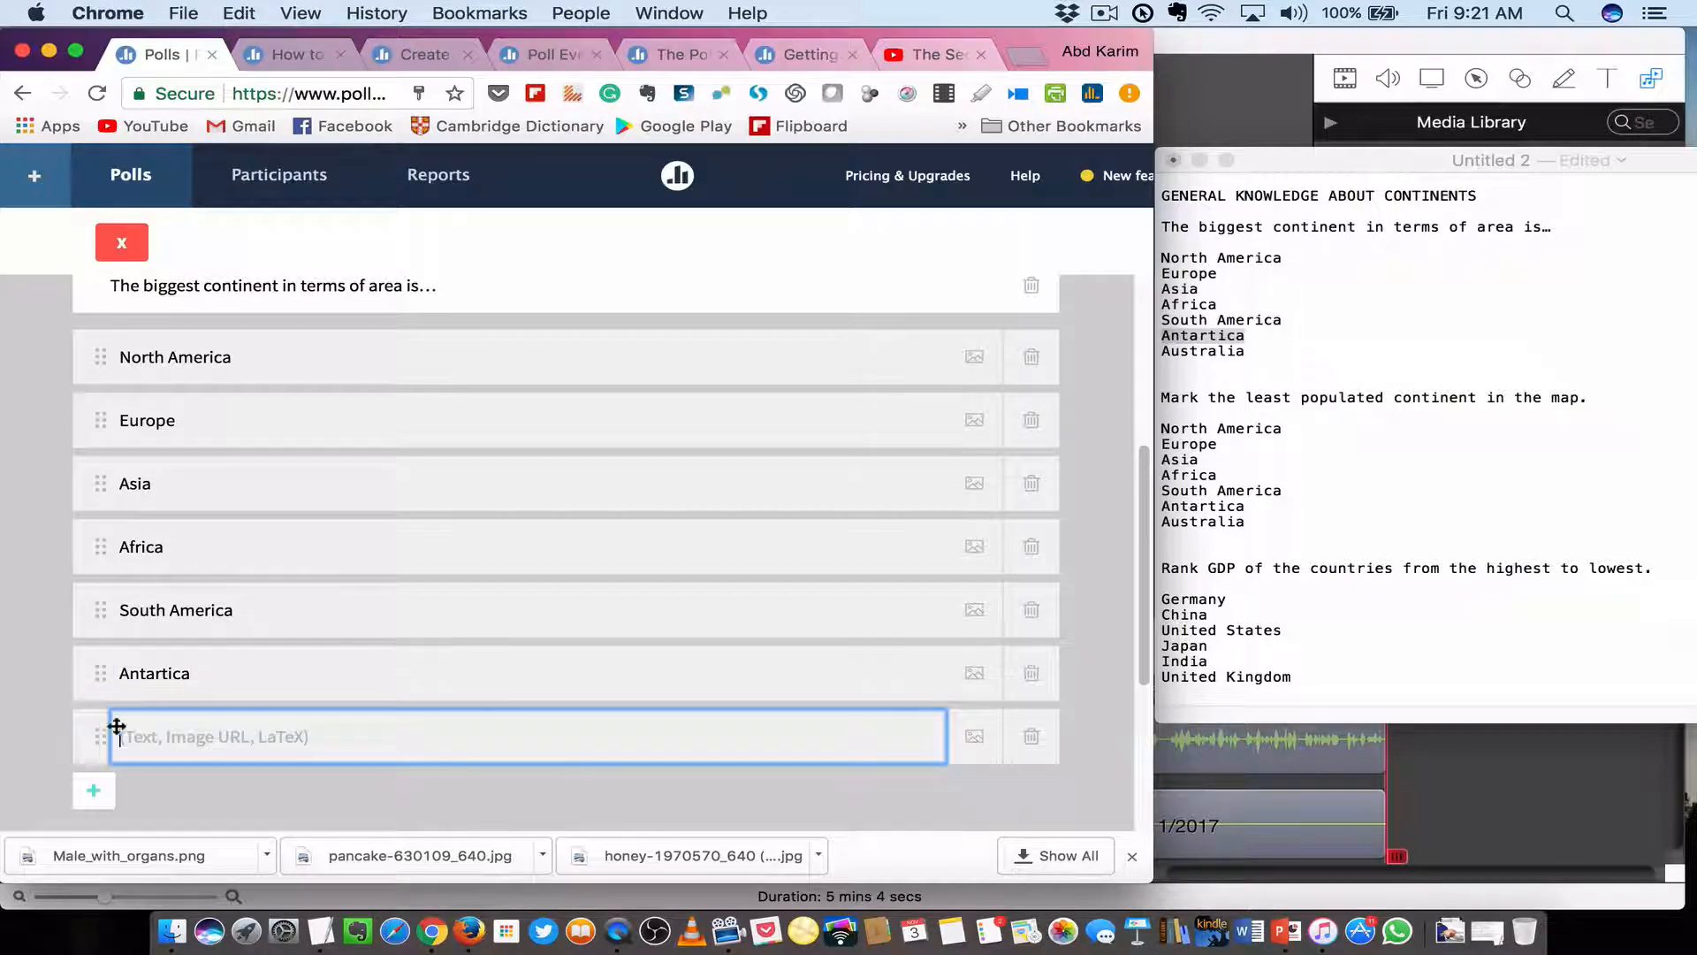
{"action": "left_click", "coordinate": [1163, 417]}
{"action": "left_click_drag", "start_coordinate": [1160, 351], "coordinate": [1216, 351]}
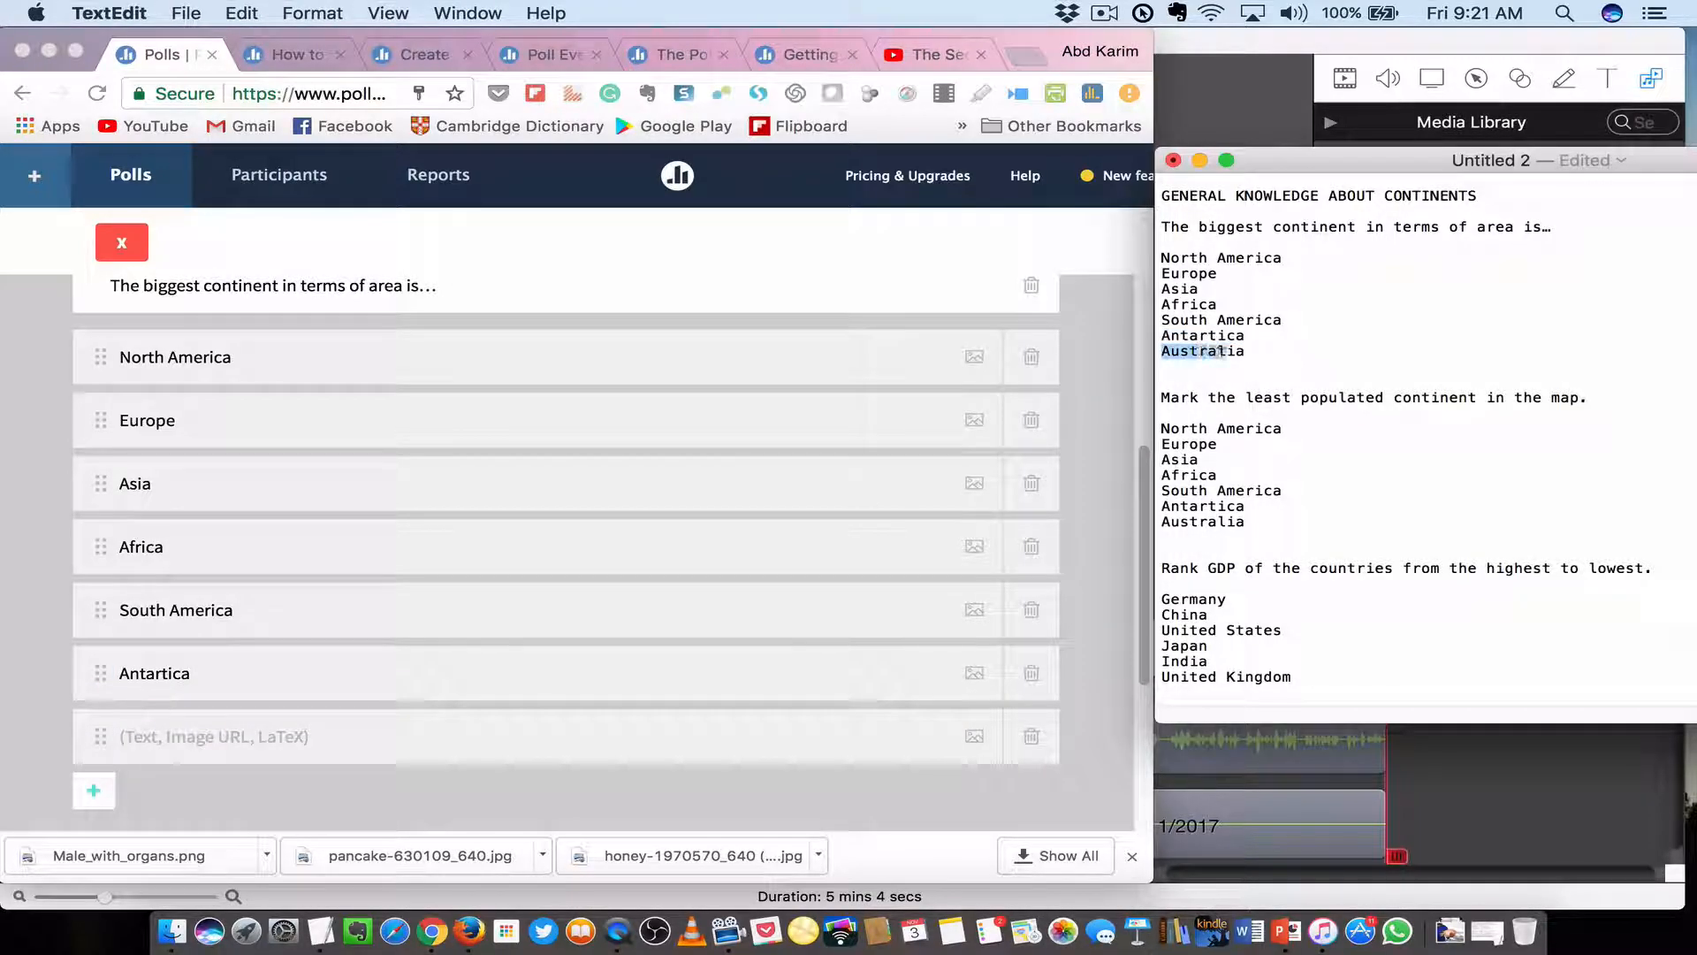
{"action": "left_click", "coordinate": [191, 732]}
{"action": "key", "text": "super+v"}
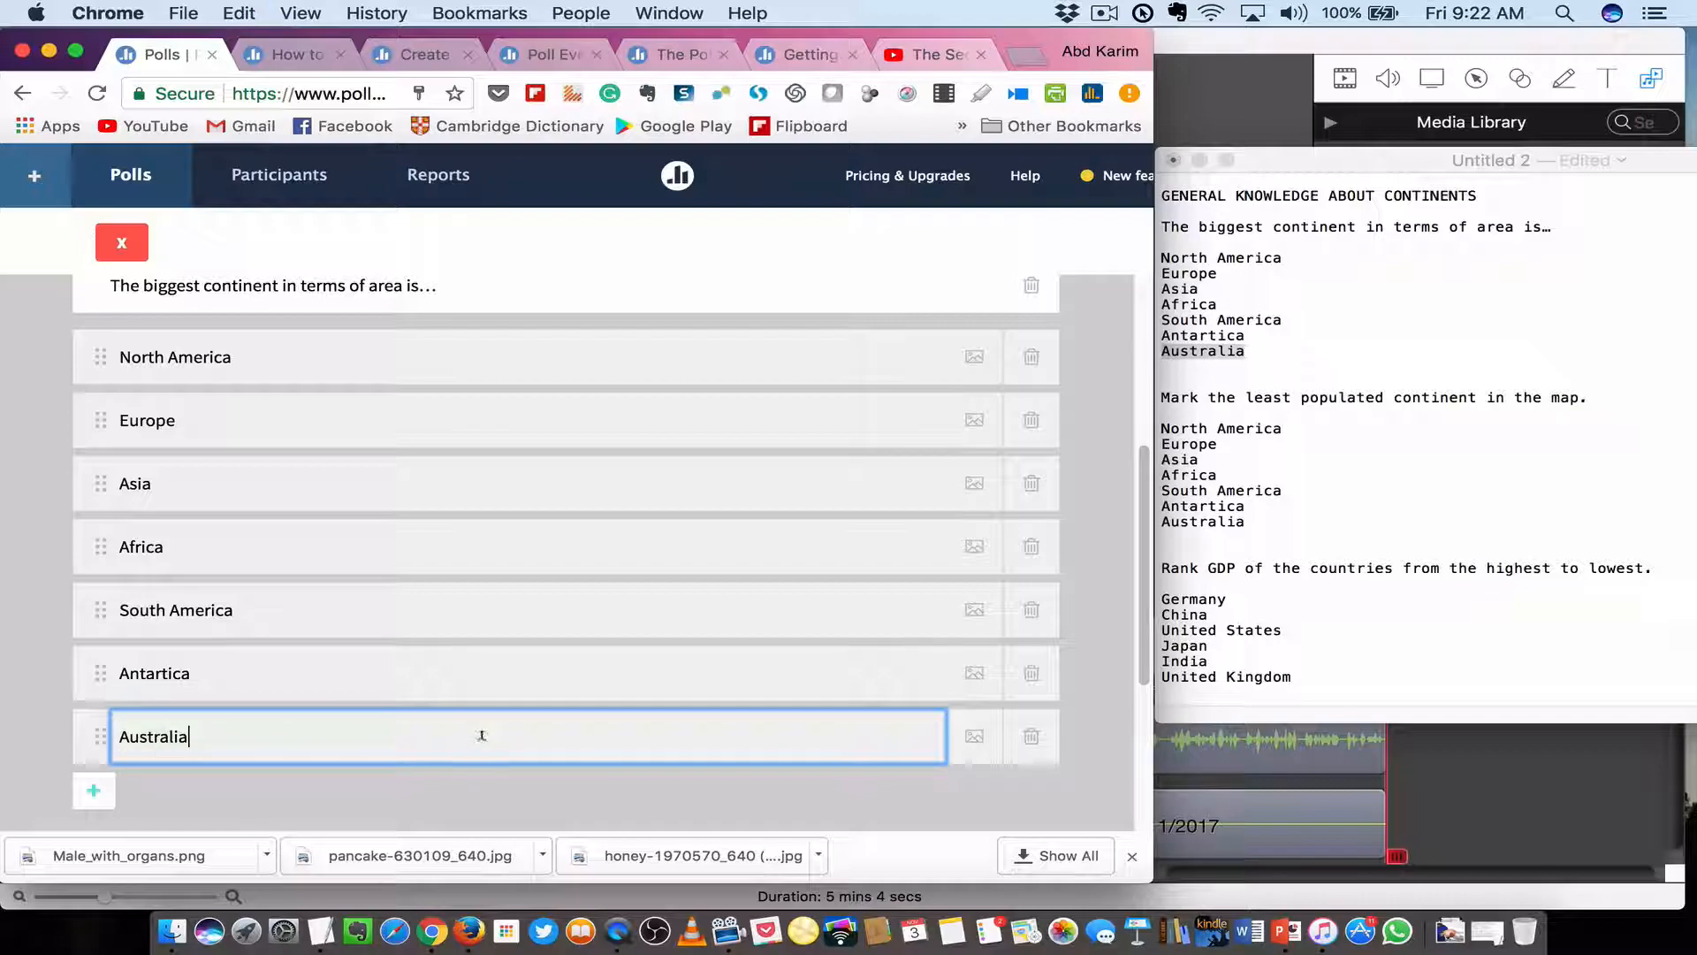
Set the activity type of question 2 to Clickable image.
{"action": "scroll", "coordinate": [486, 729], "scroll_direction": "down", "scroll_amount": 3}
{"action": "scroll", "coordinate": [480, 739], "scroll_direction": "down", "scroll_amount": 1}
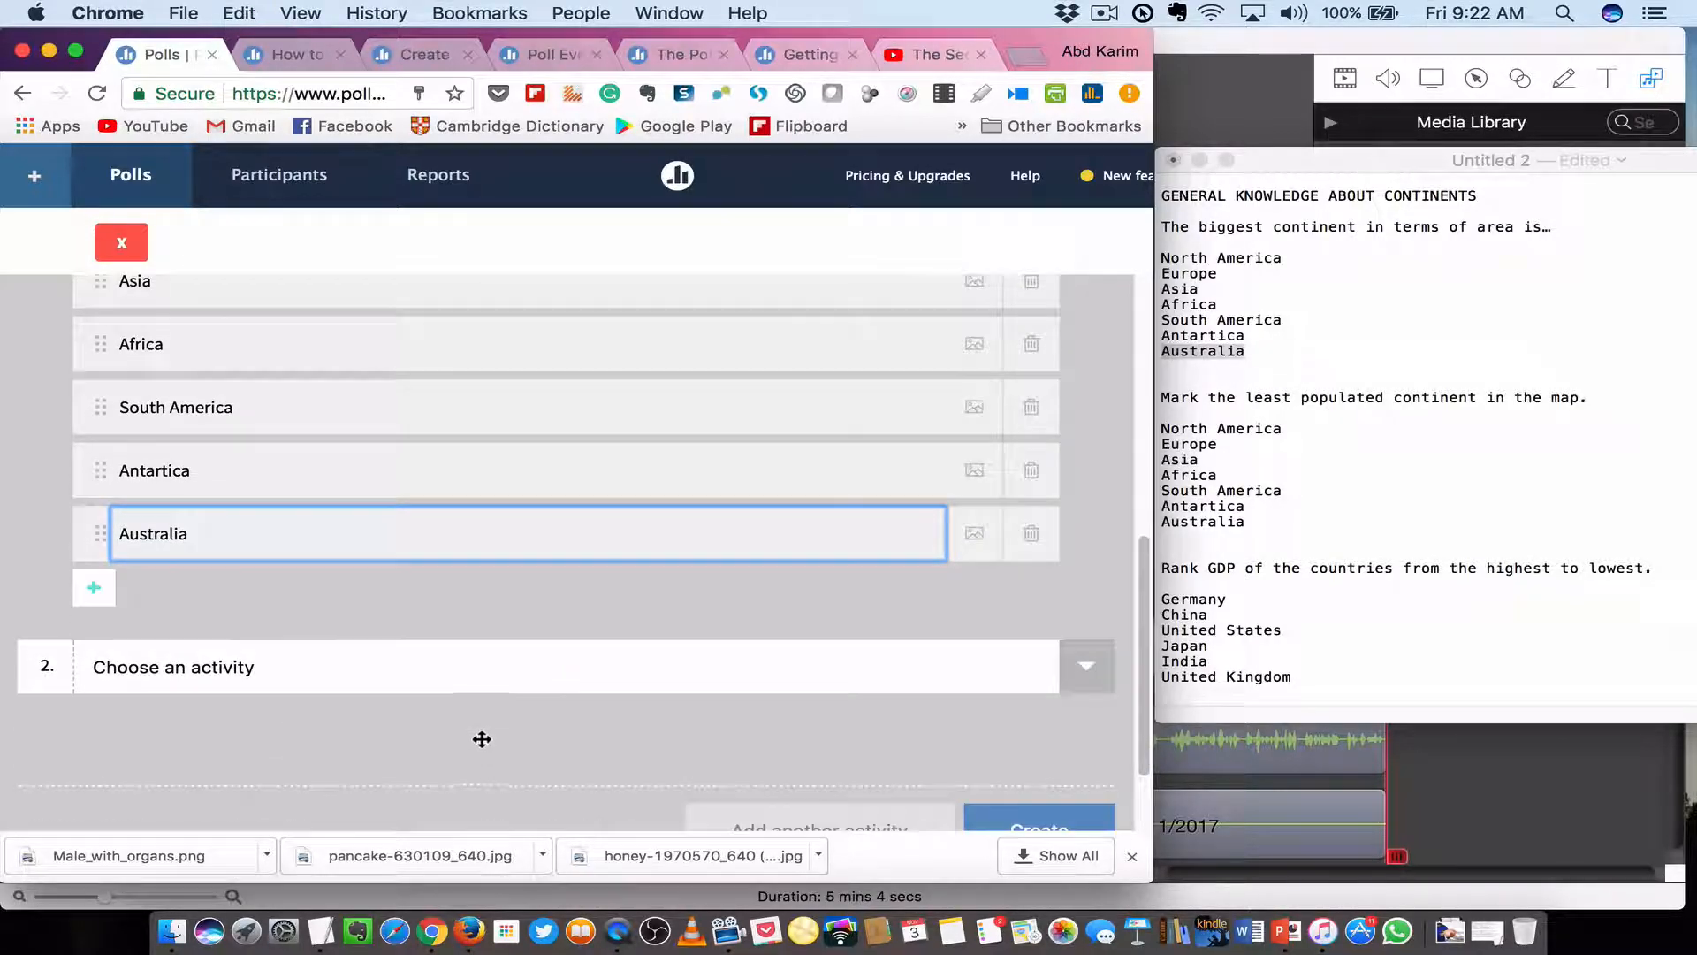
{"action": "left_click", "coordinate": [1287, 469]}
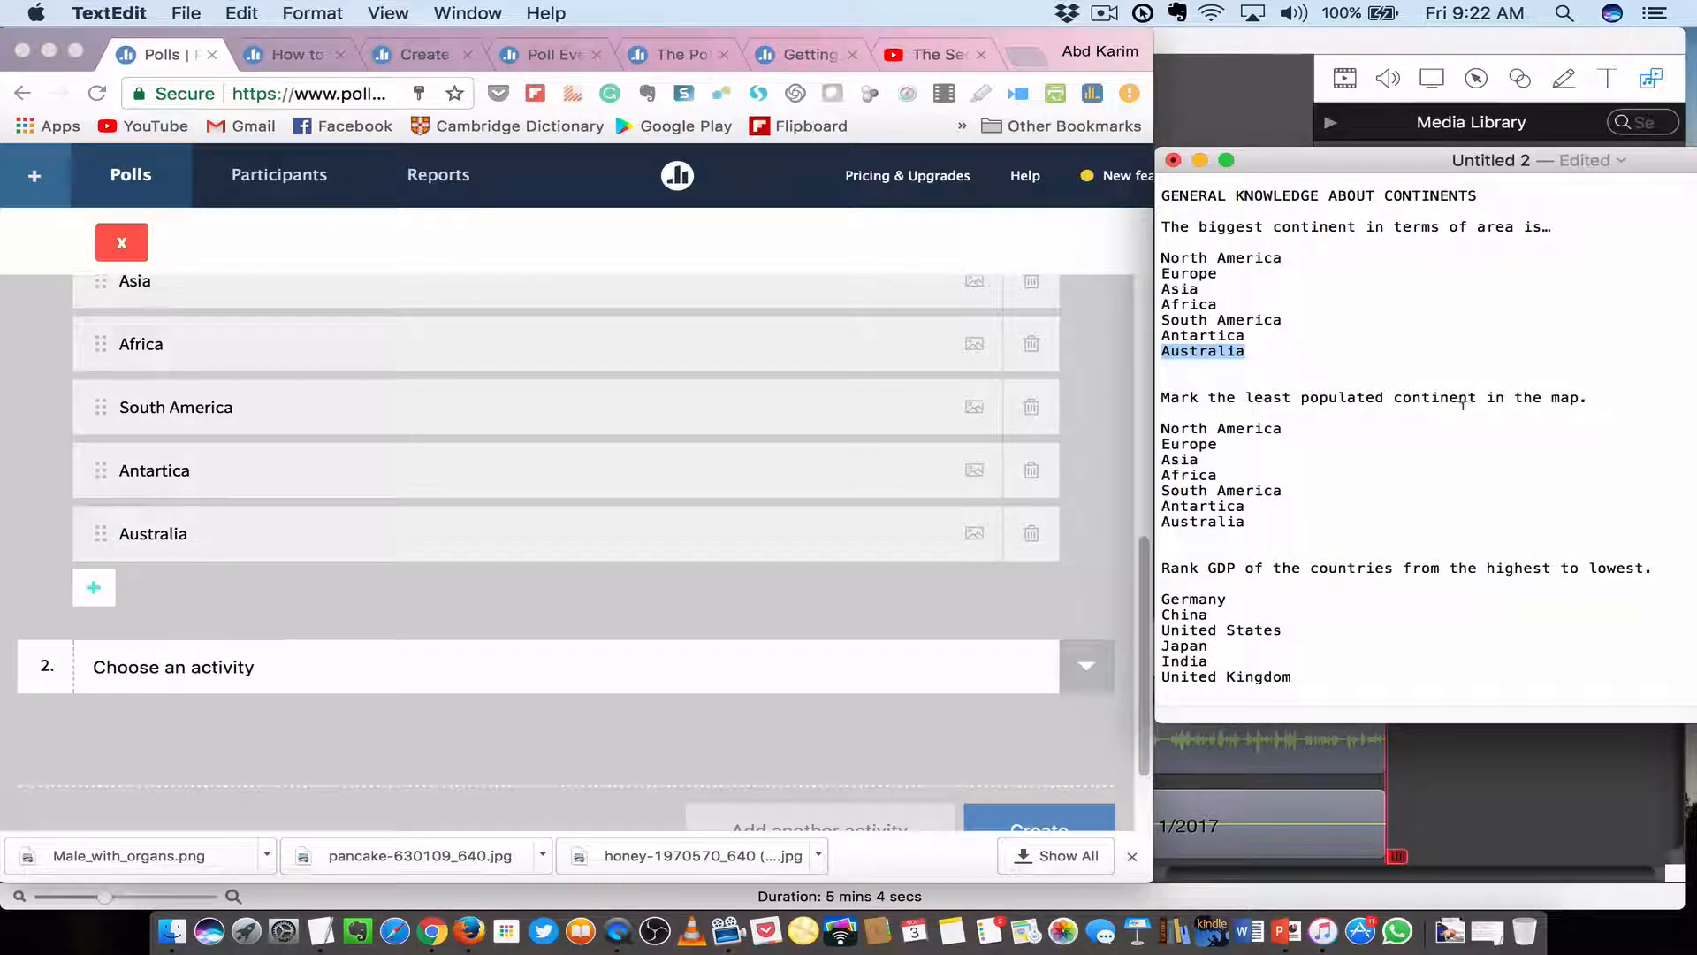
{"action": "left_click", "coordinate": [821, 638]}
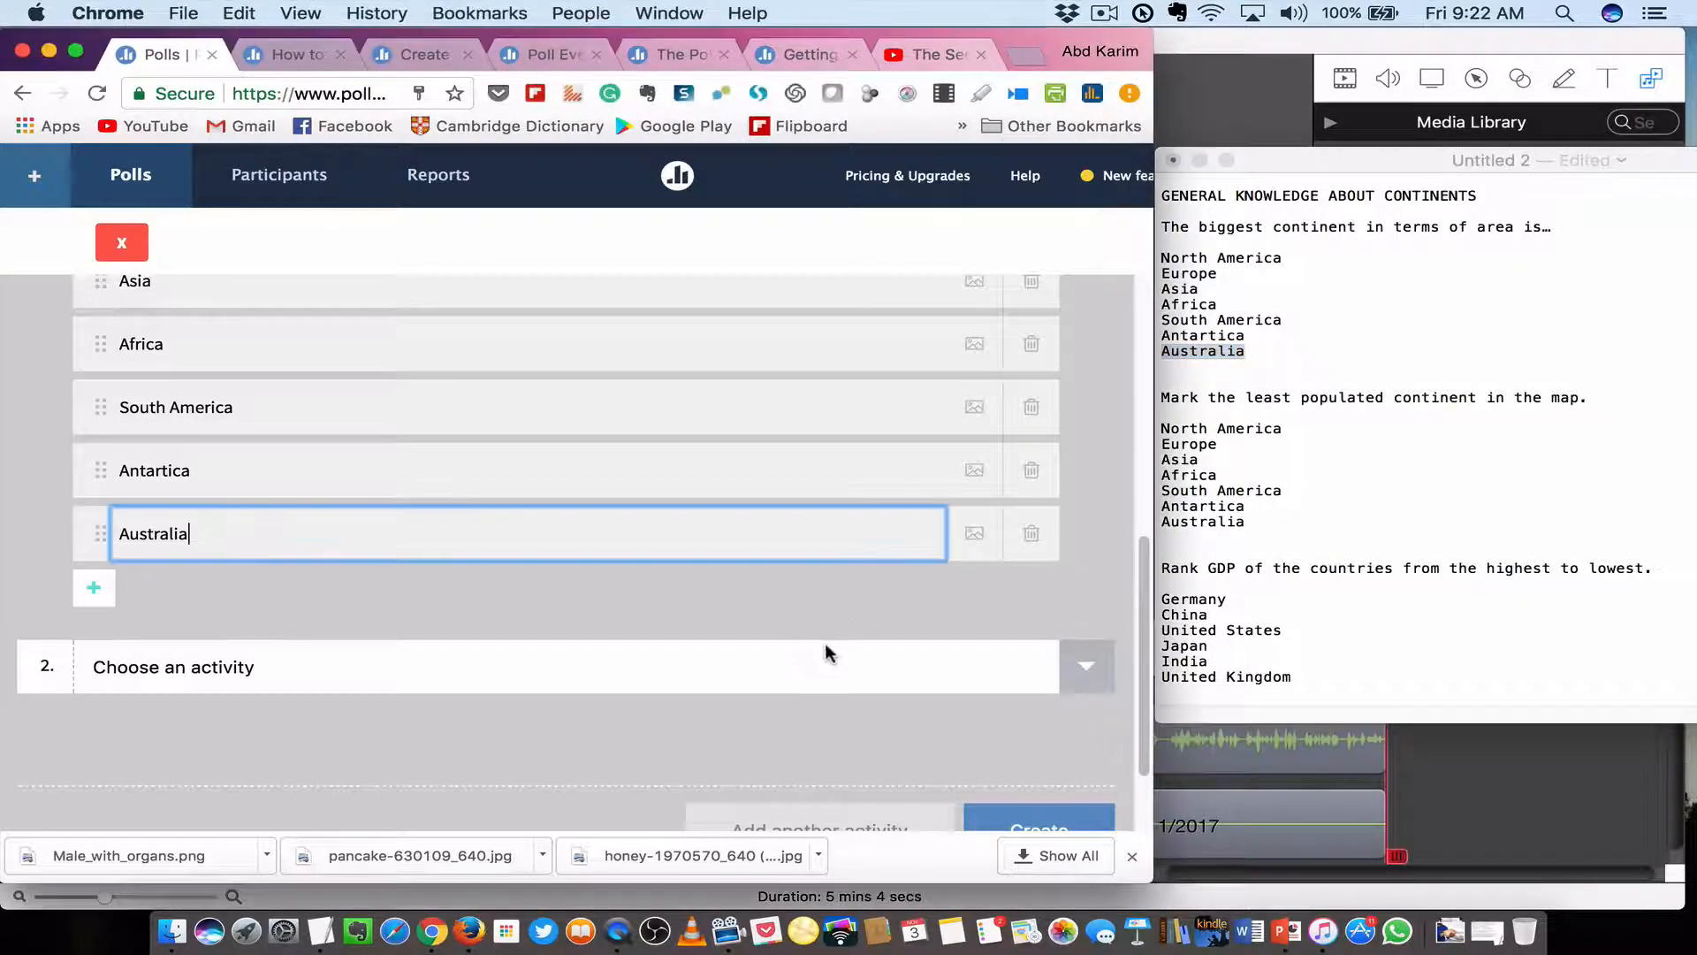
{"action": "left_click", "coordinate": [1076, 666]}
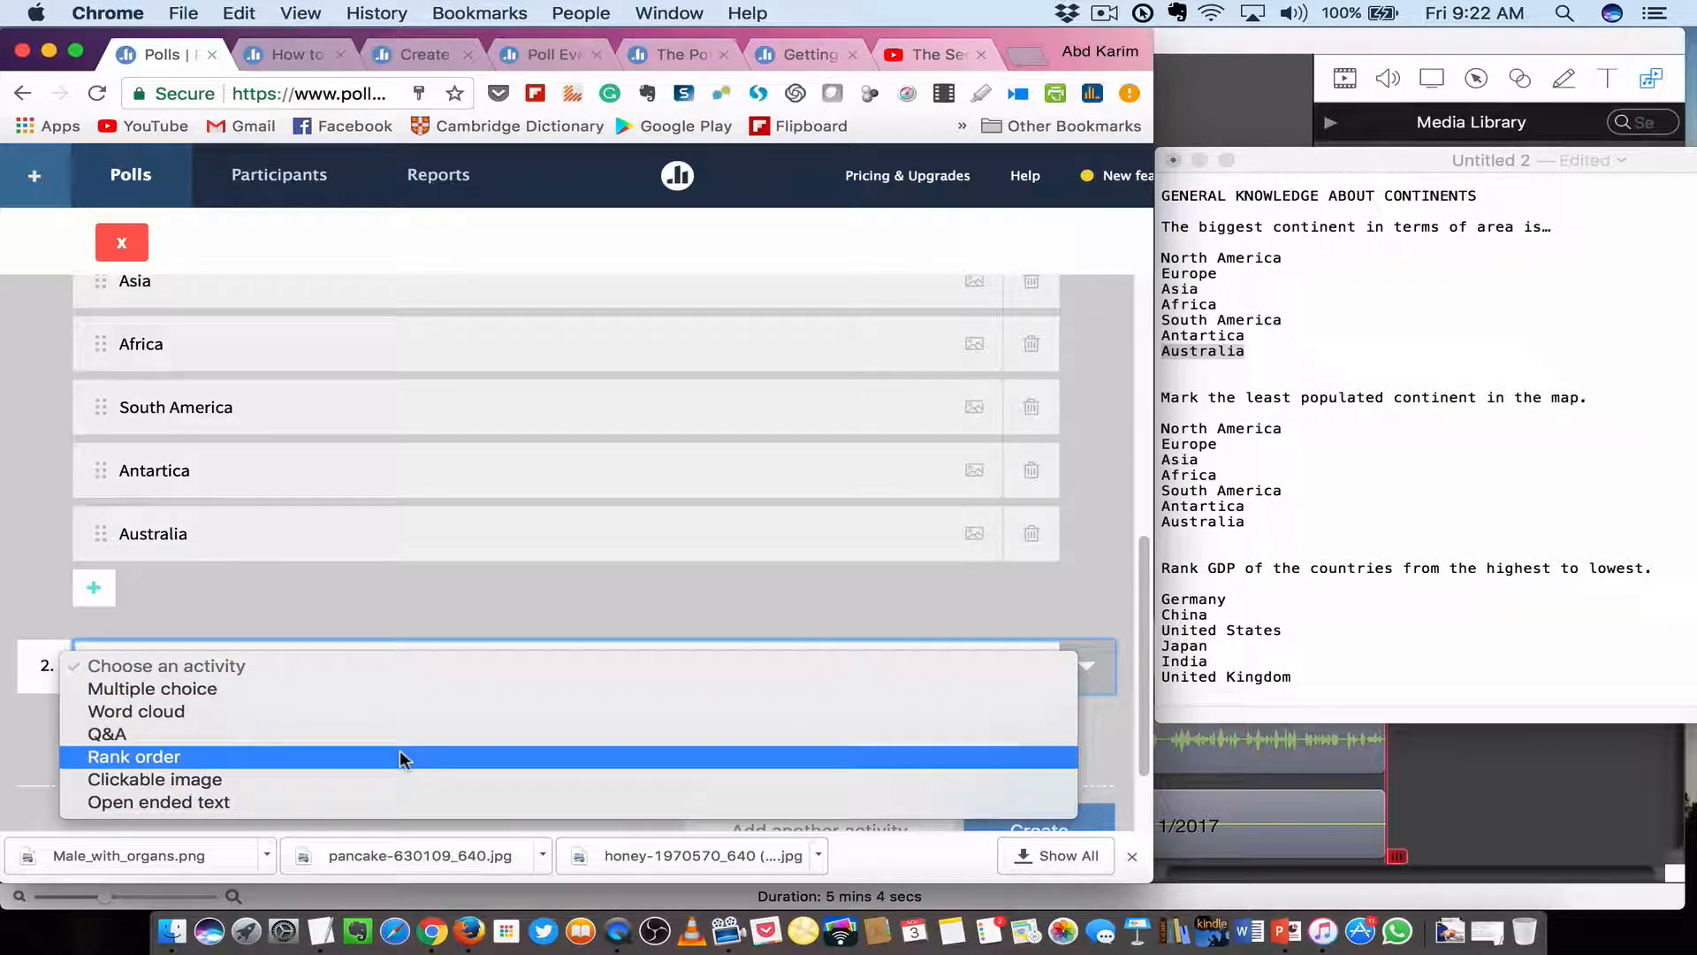
{"action": "left_click", "coordinate": [378, 775]}
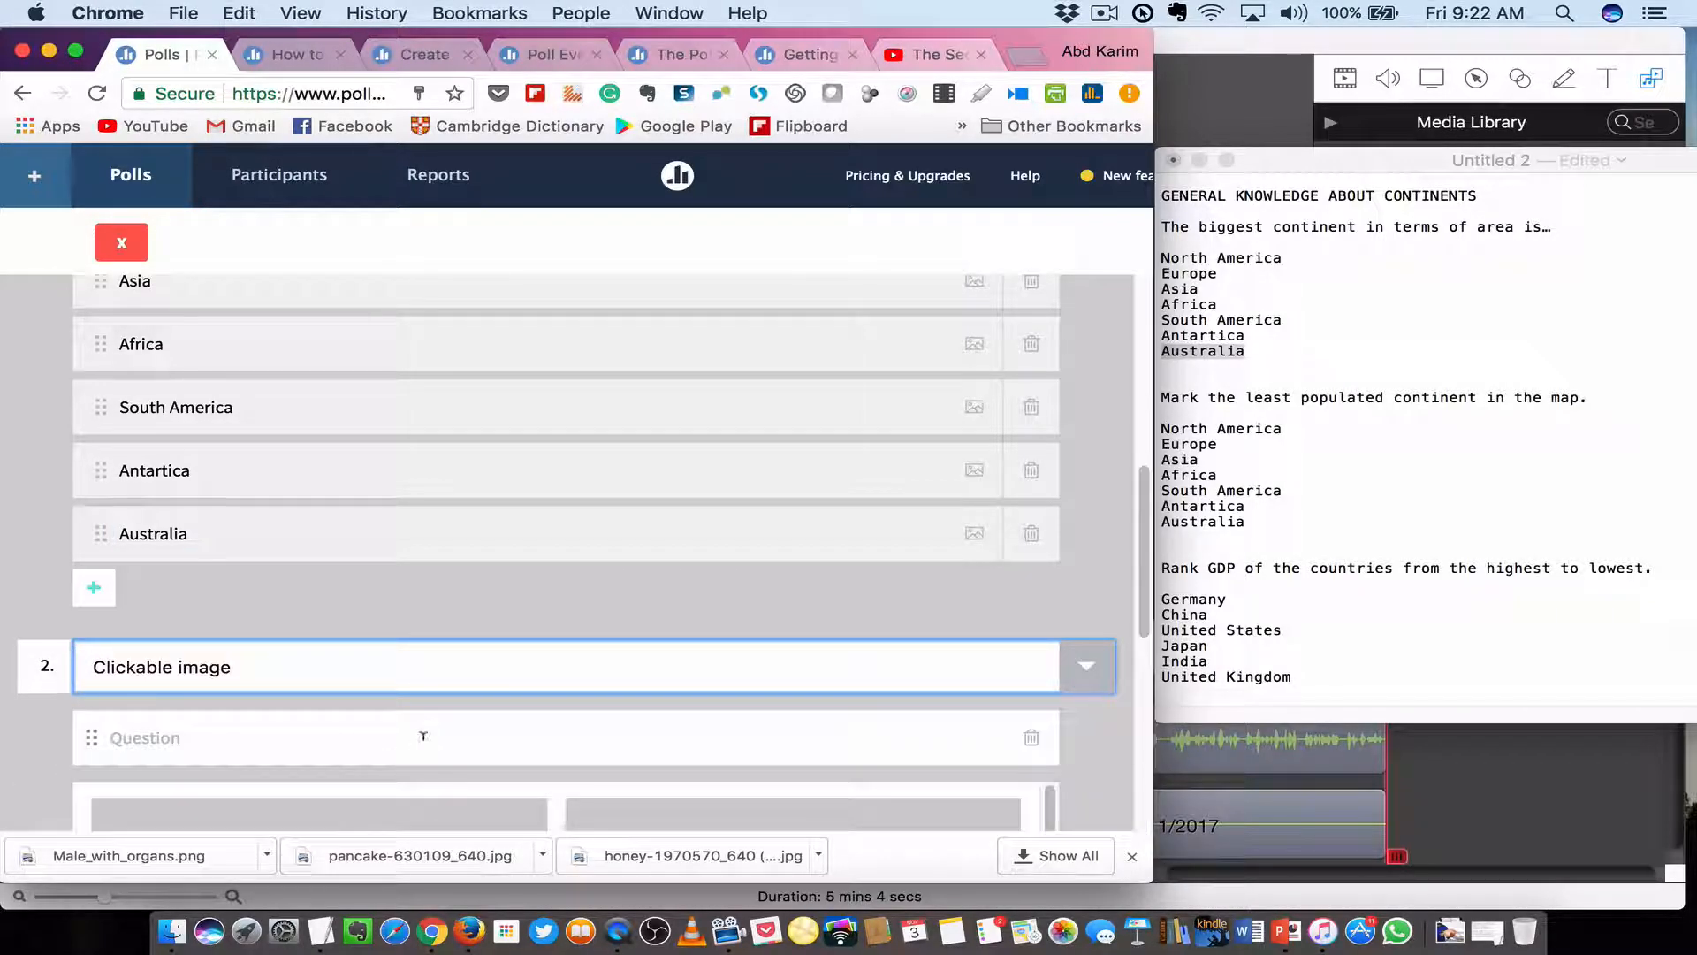
Copy "Mark the least populated continent in the map." from the text document into the question text of question 2.
{"action": "scroll", "coordinate": [421, 741], "scroll_direction": "down", "scroll_amount": 1}
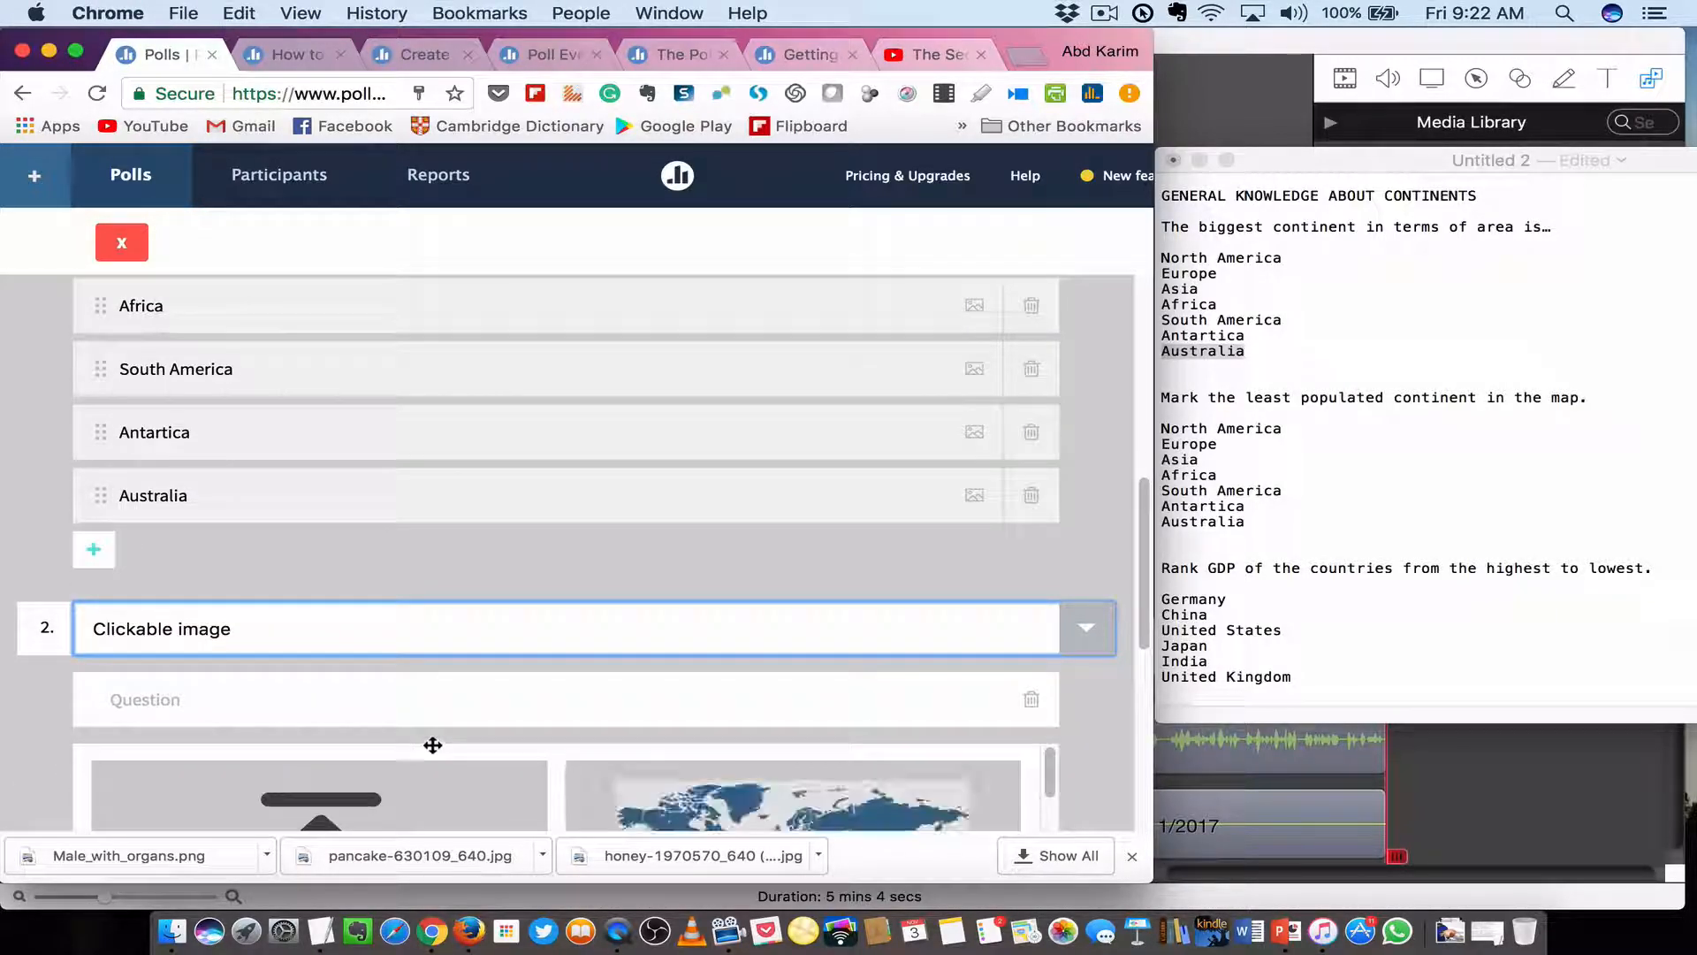
{"action": "left_click", "coordinate": [1201, 401]}
{"action": "left_click_drag", "start_coordinate": [1158, 399], "coordinate": [1592, 398]}
{"action": "key", "text": "super+c"}
{"action": "left_click", "coordinate": [127, 698]}
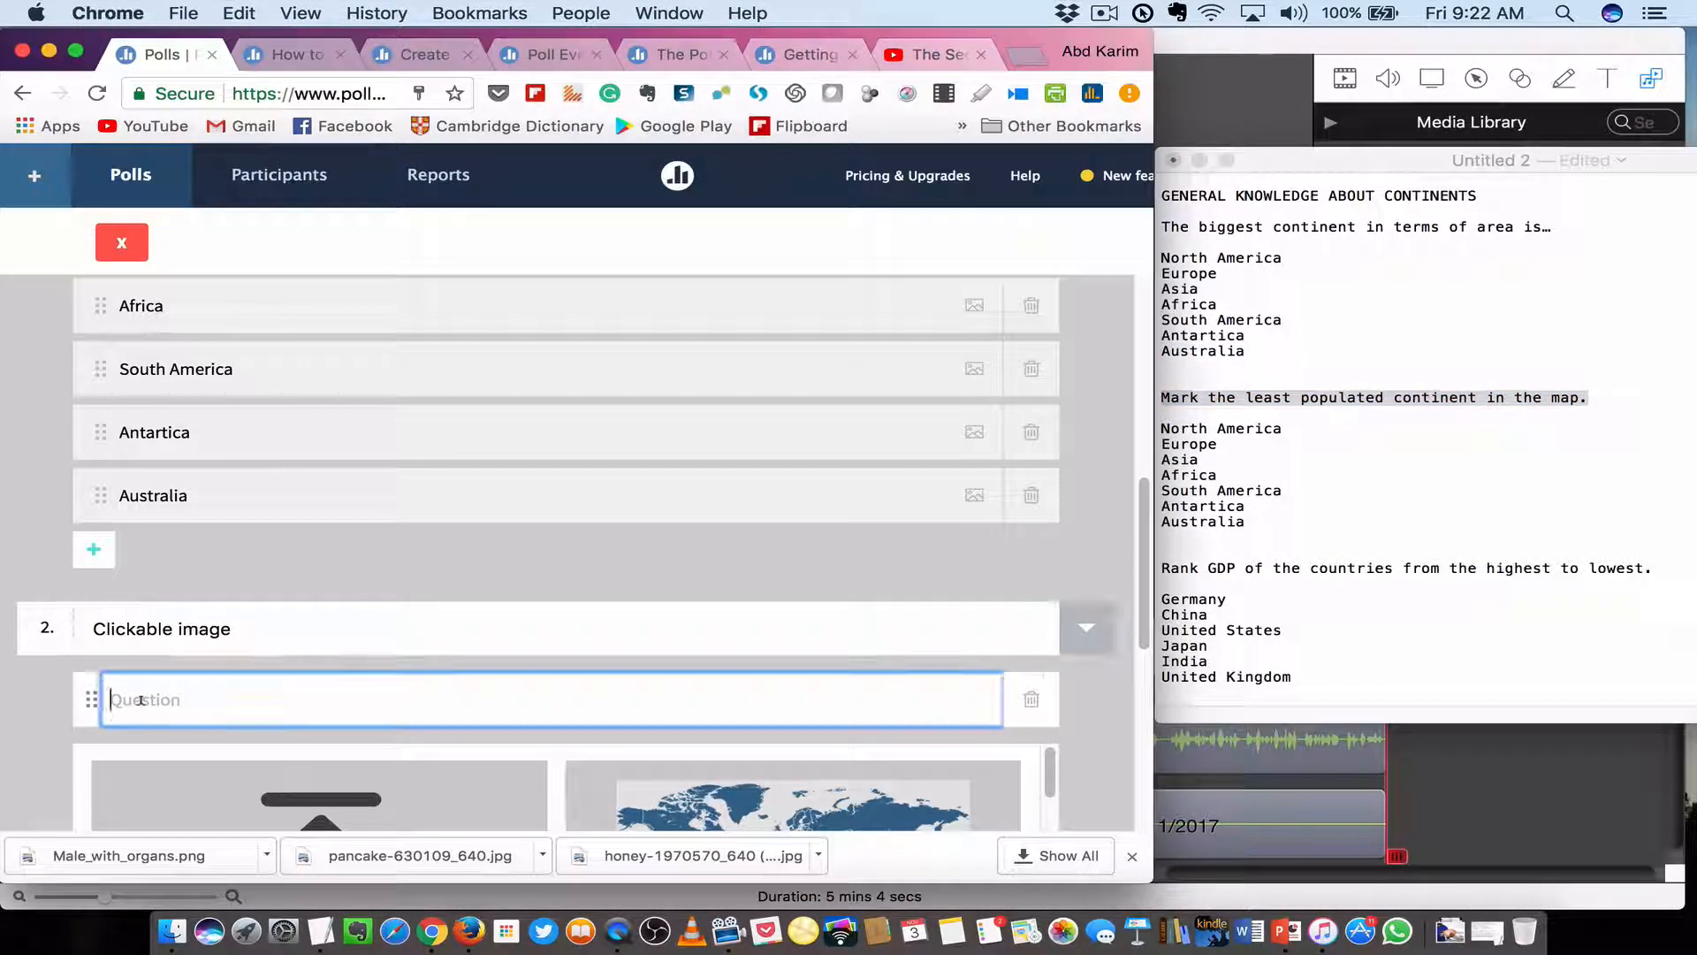
{"action": "key", "text": "super+v"}
Choose the blue world map as the clickable image for question 2.
{"action": "scroll", "coordinate": [221, 707], "scroll_direction": "down", "scroll_amount": 3}
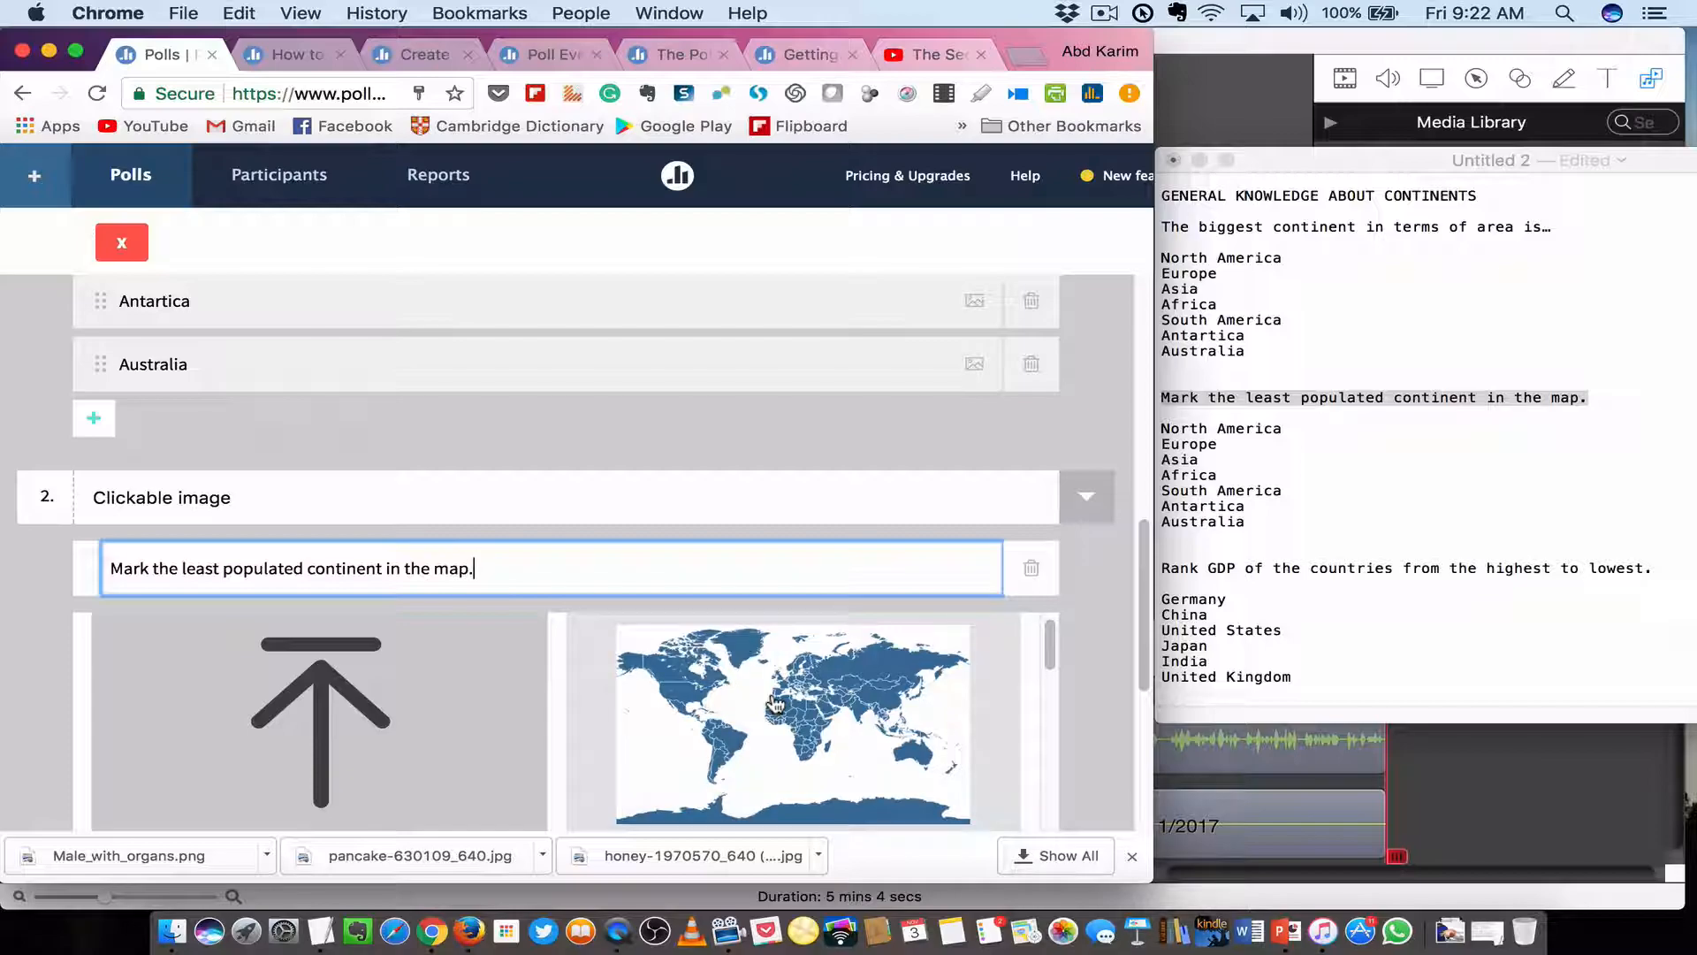
{"action": "left_click", "coordinate": [773, 703]}
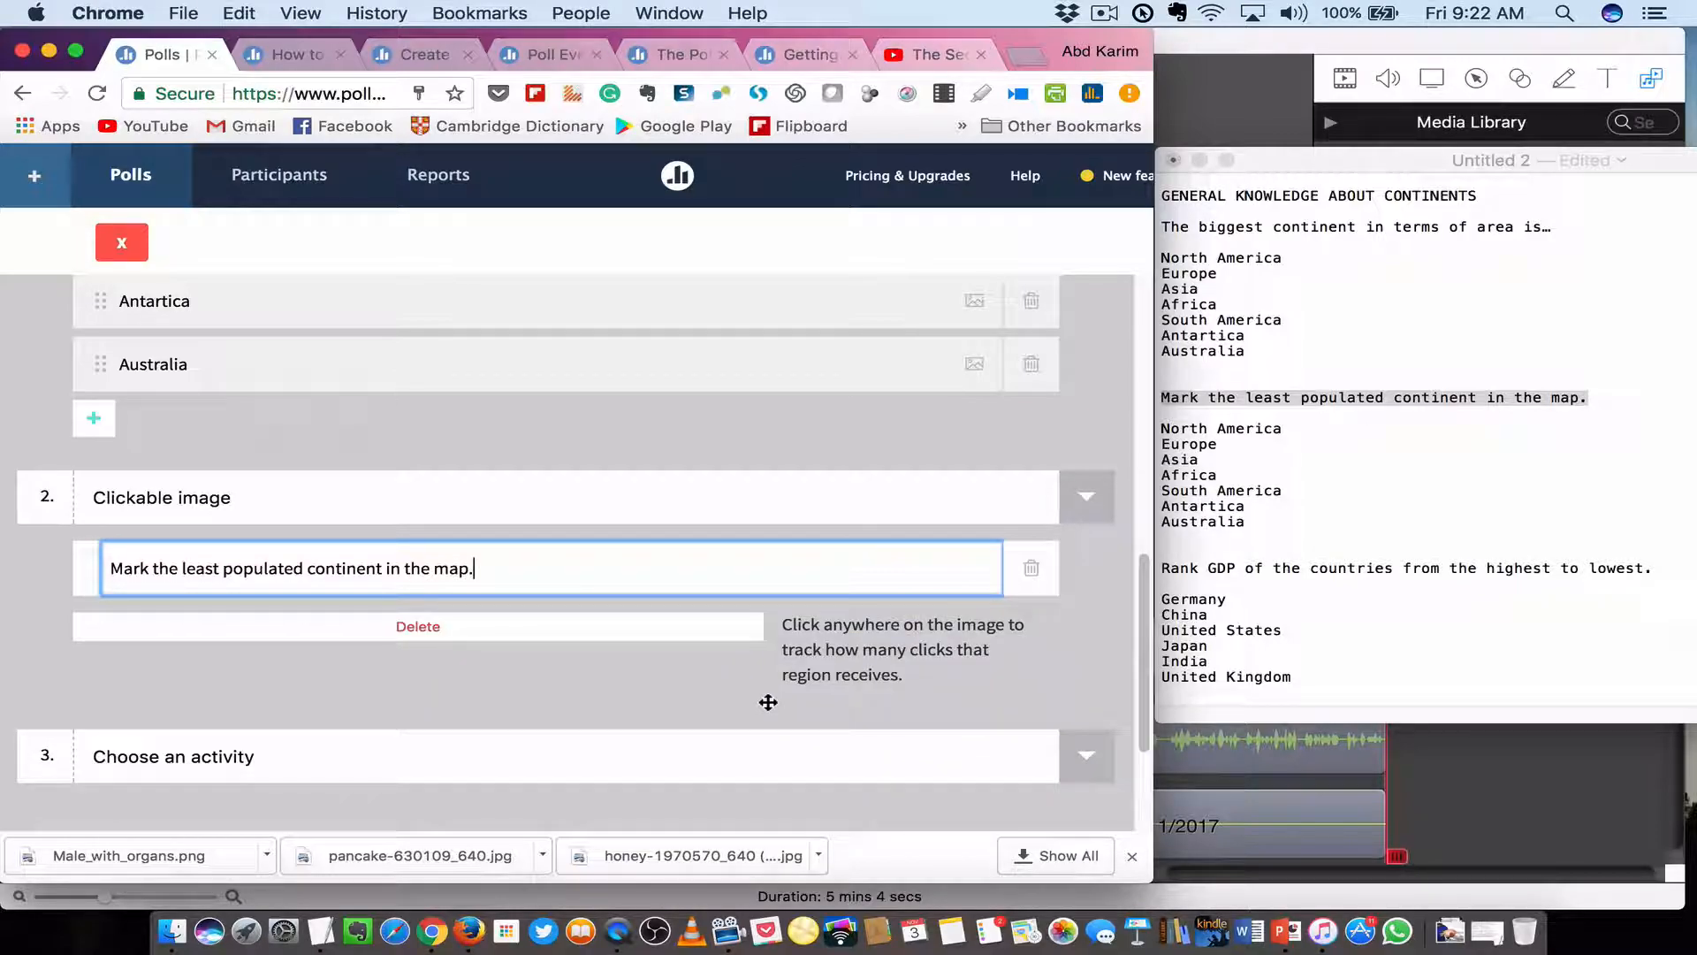
{"action": "scroll", "coordinate": [890, 725], "scroll_direction": "down", "scroll_amount": 2}
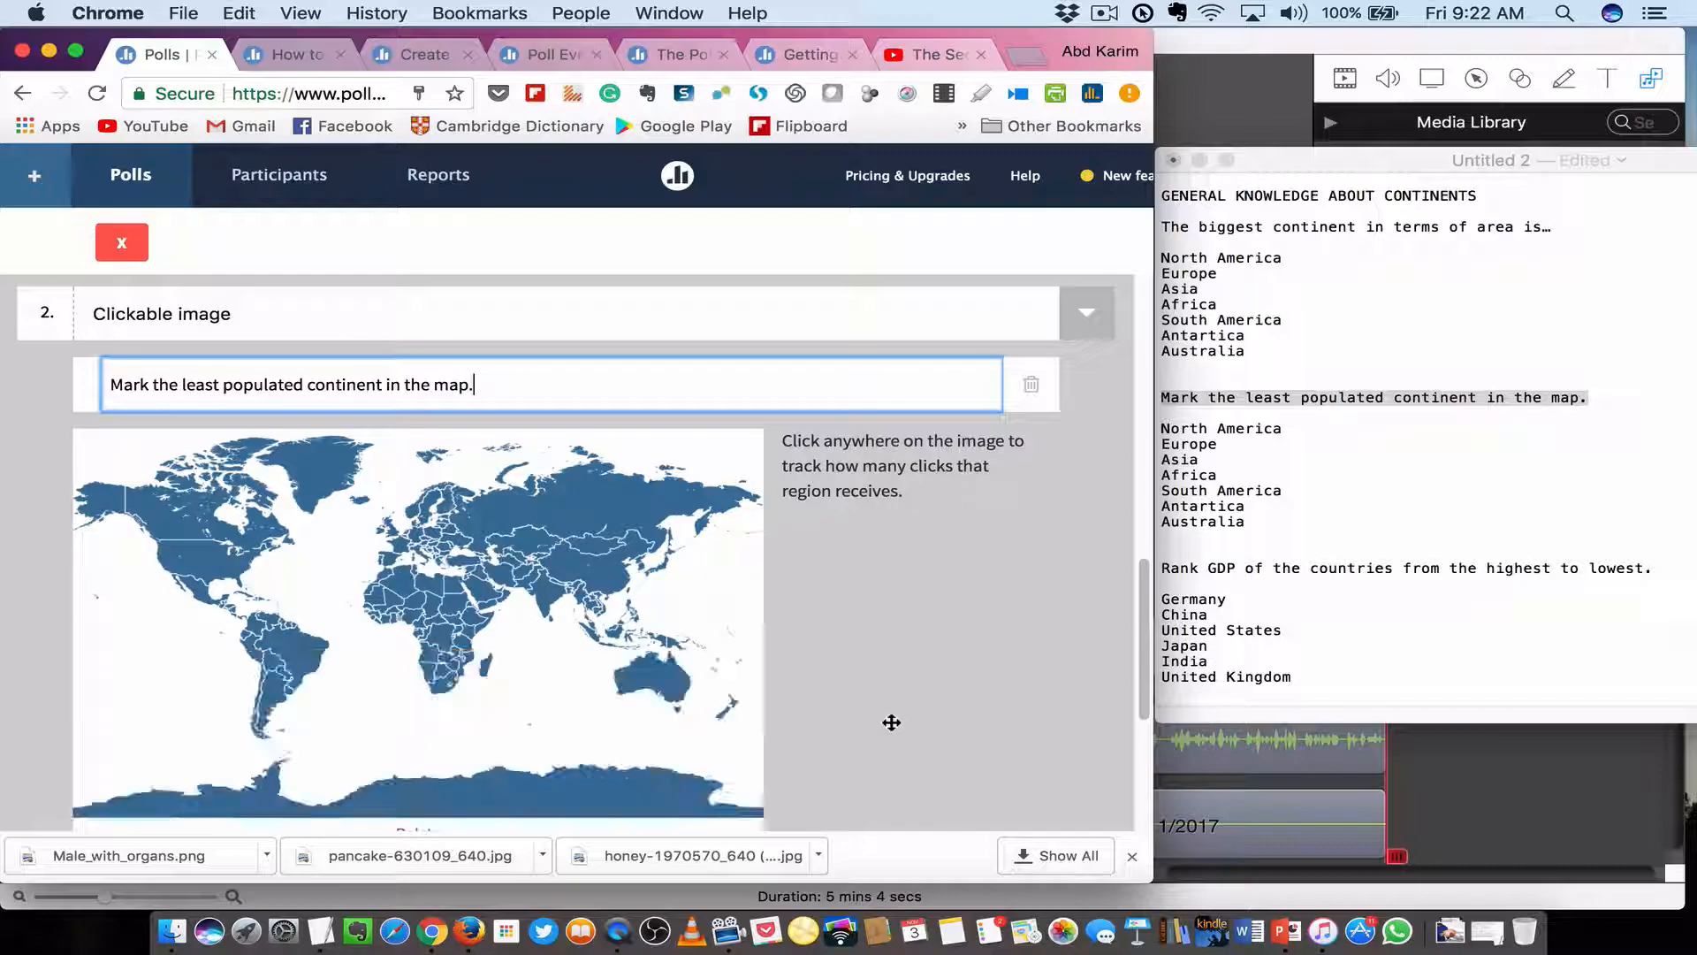
Make question 3 a Rank order activity and copy "Rank GDP of the countries from the highest to lowest." into its question text.
{"action": "scroll", "coordinate": [891, 722], "scroll_direction": "down", "scroll_amount": 3}
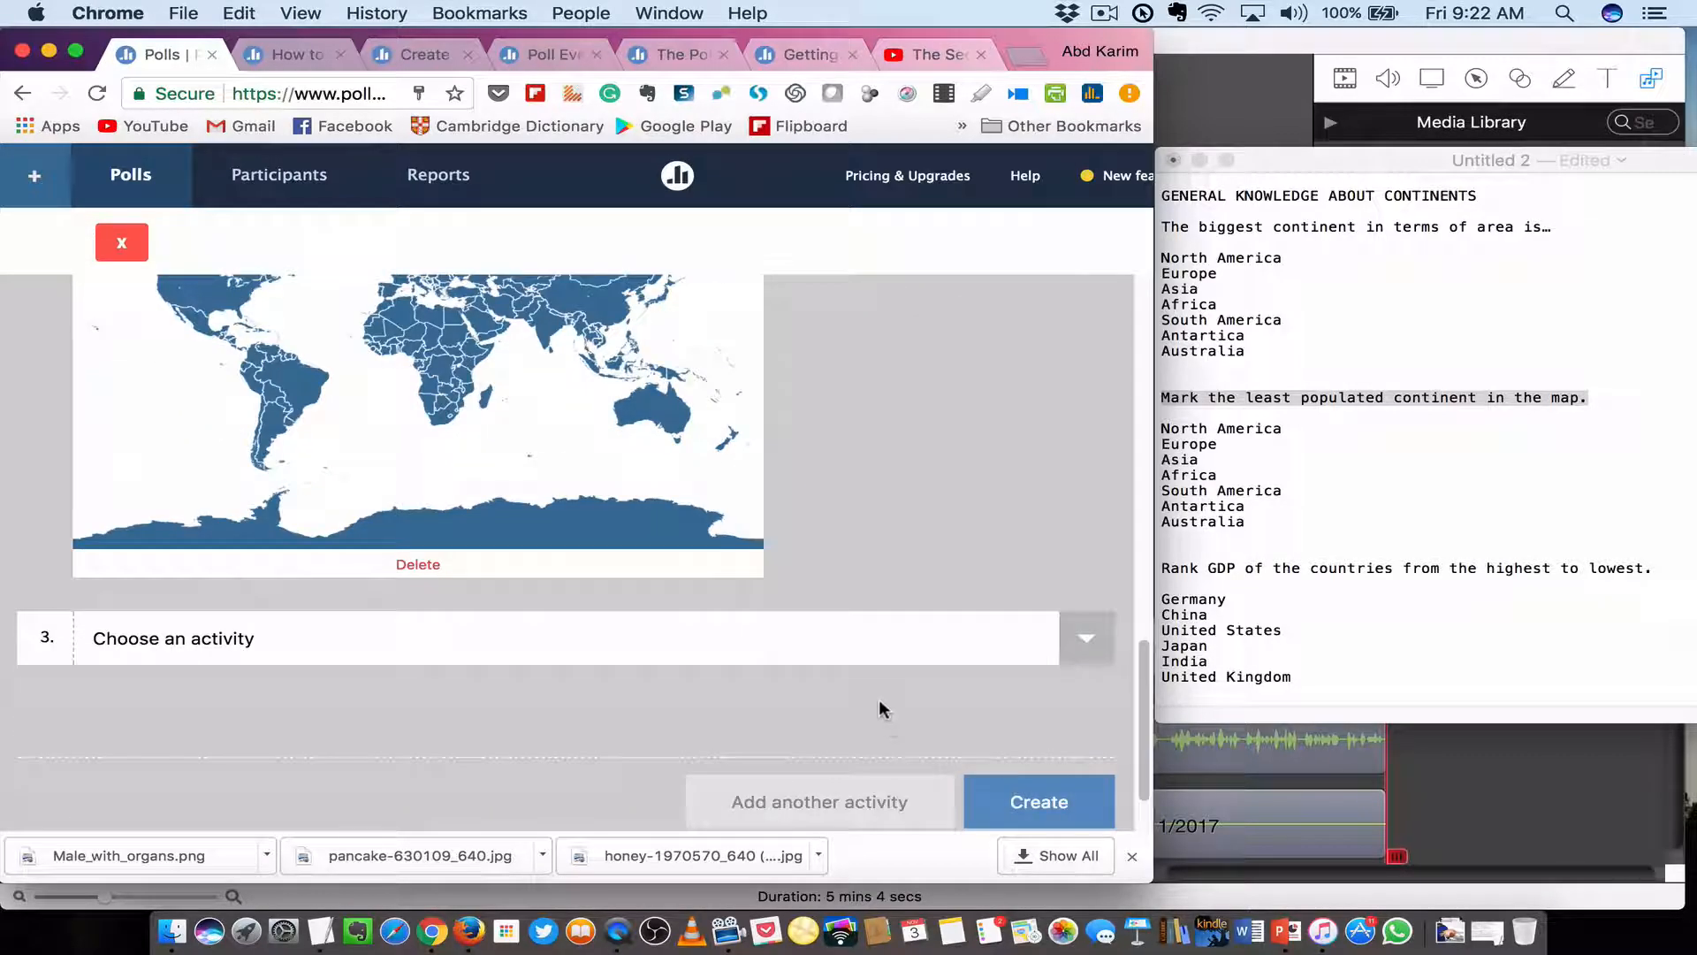
{"action": "left_click", "coordinate": [1196, 557]}
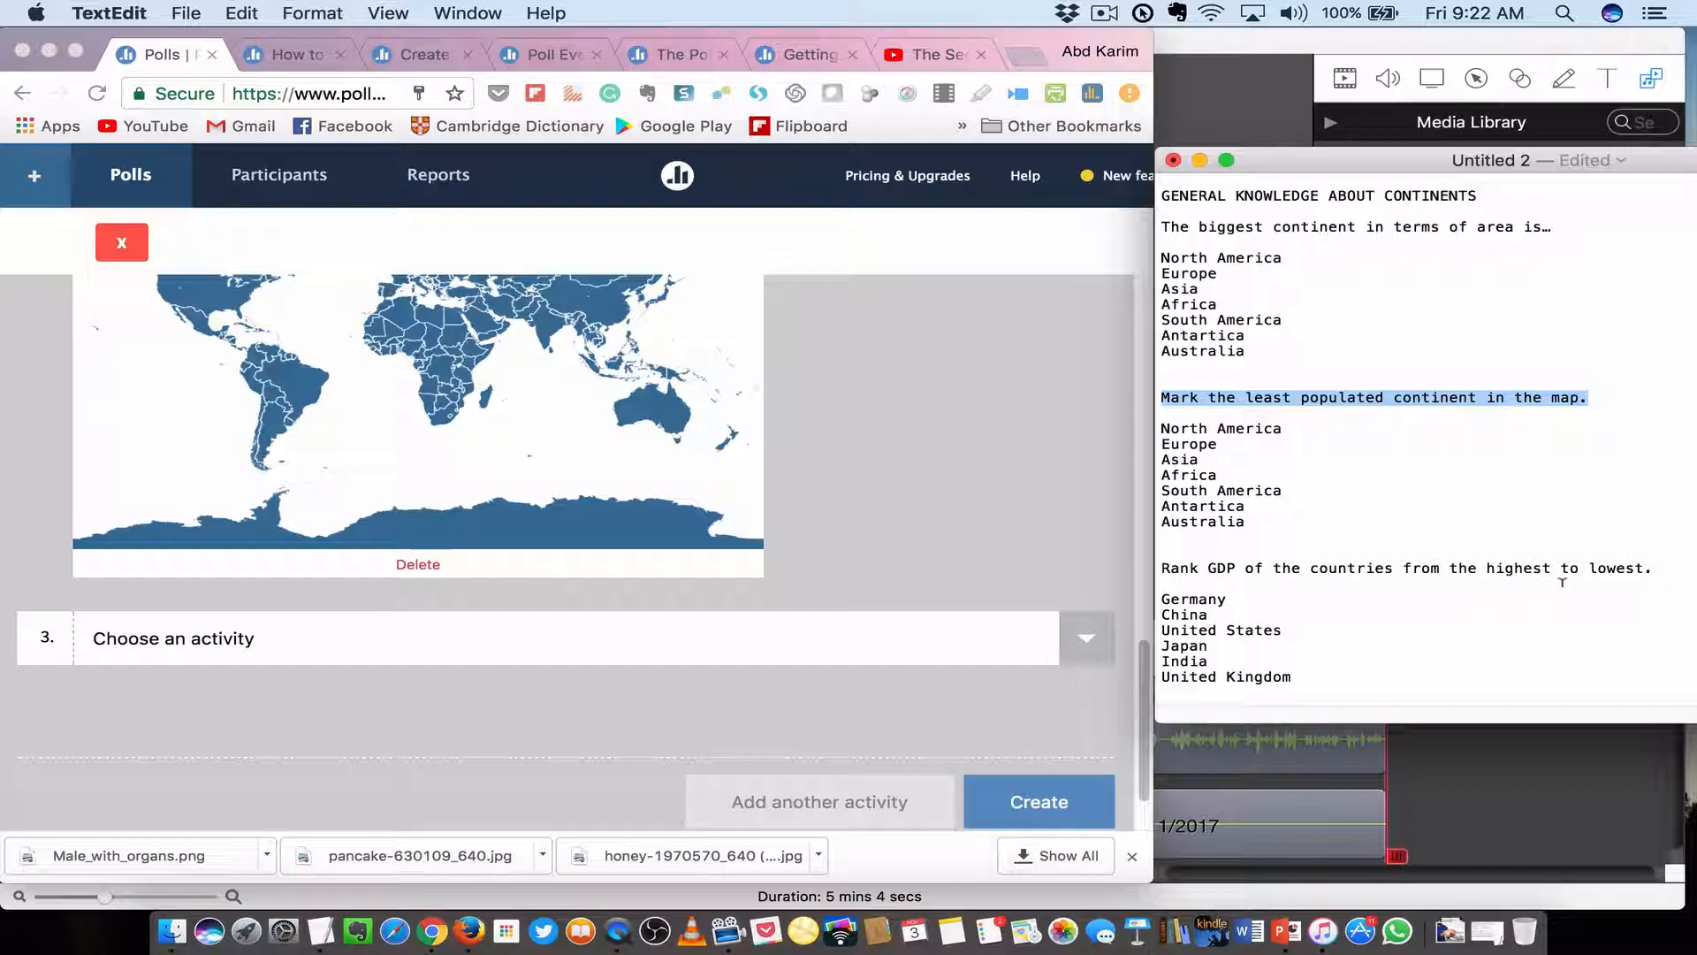
{"action": "left_click_drag", "start_coordinate": [1163, 566], "coordinate": [1646, 567]}
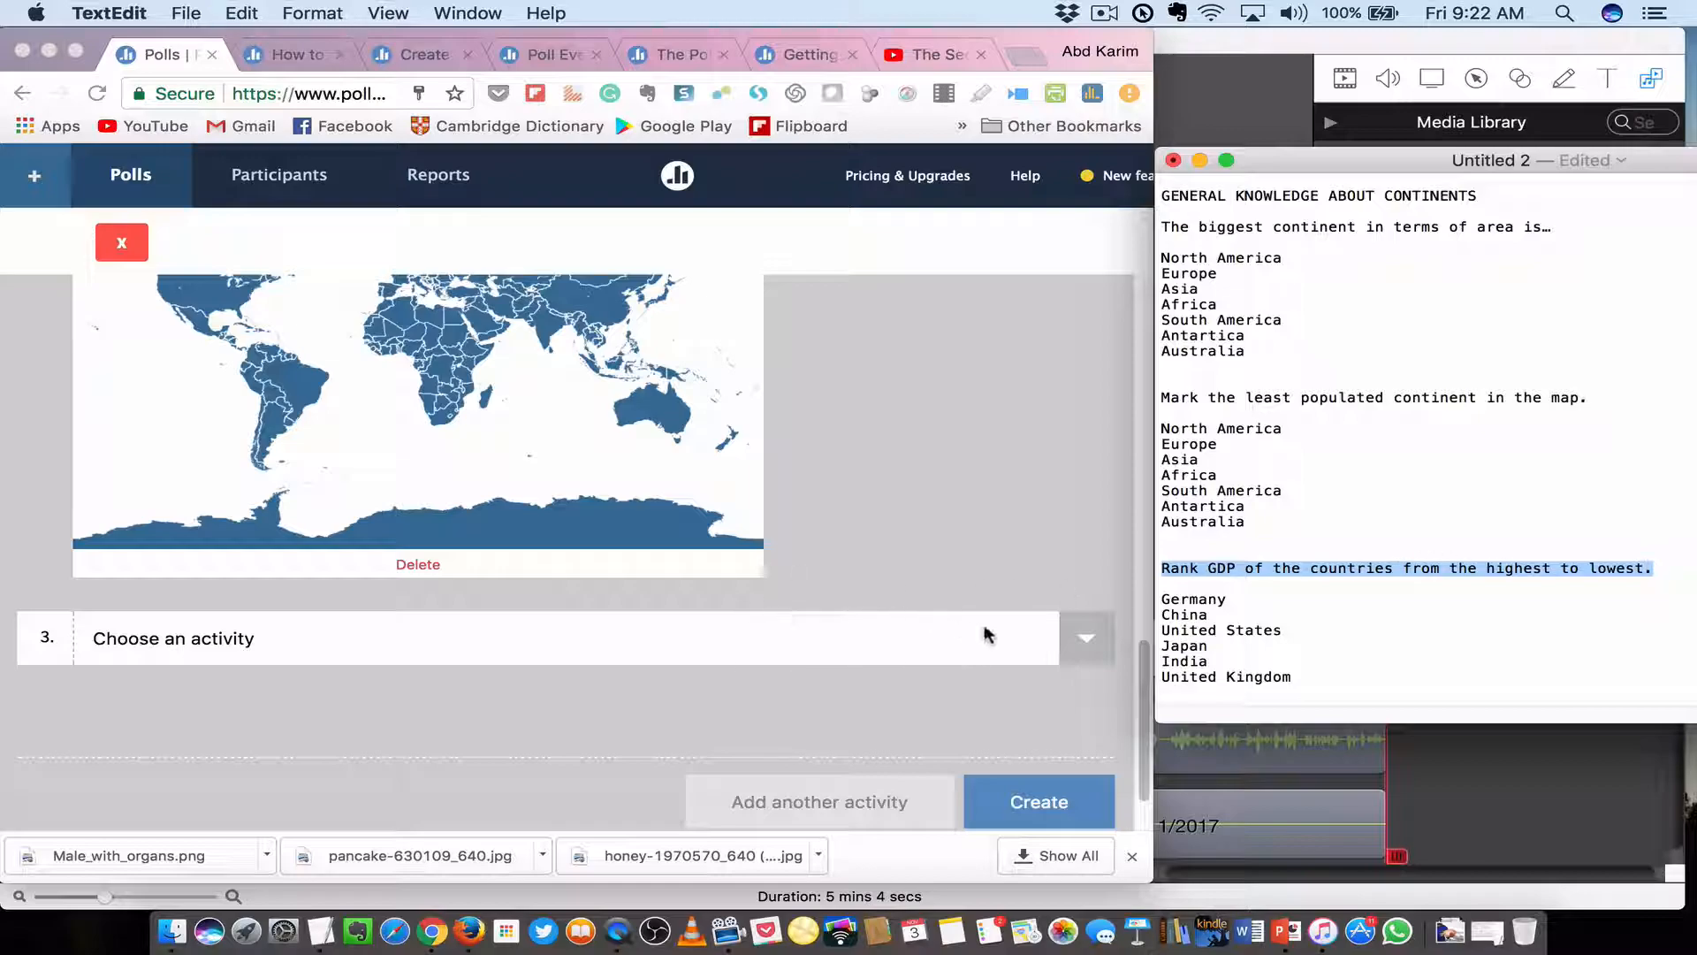
{"action": "left_click", "coordinate": [1064, 638]}
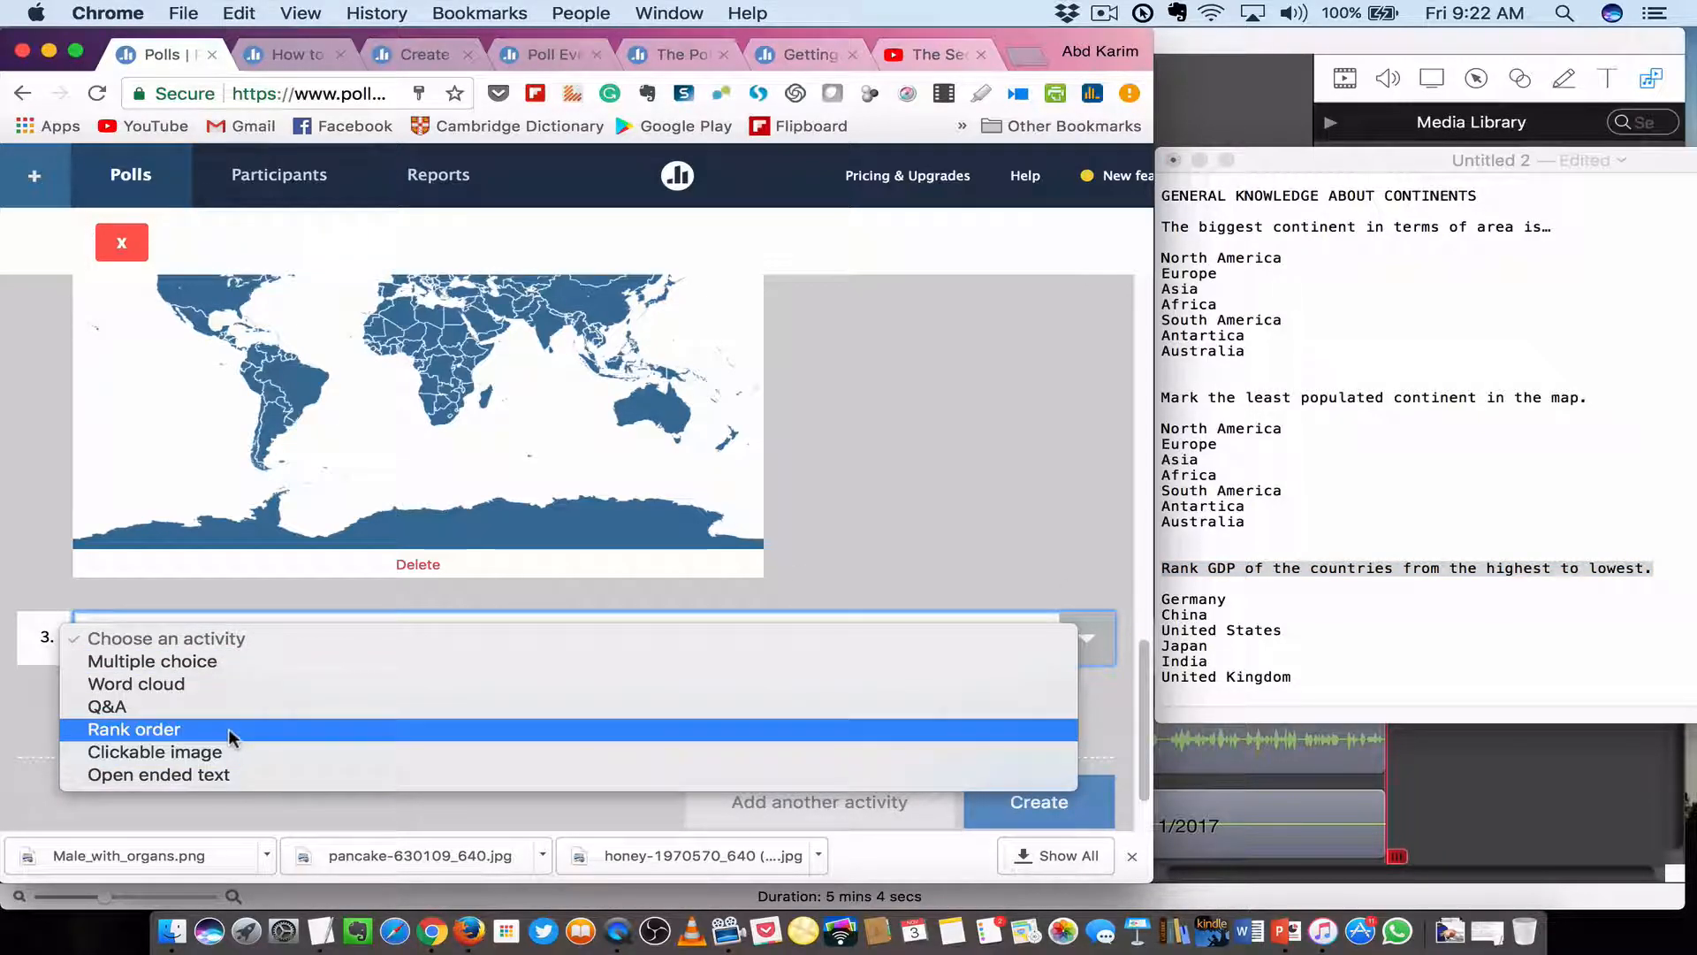
{"action": "left_click", "coordinate": [231, 730]}
{"action": "scroll", "coordinate": [379, 651], "scroll_direction": "down", "scroll_amount": 4}
{"action": "left_click", "coordinate": [142, 396]}
{"action": "key", "text": "super+v"}
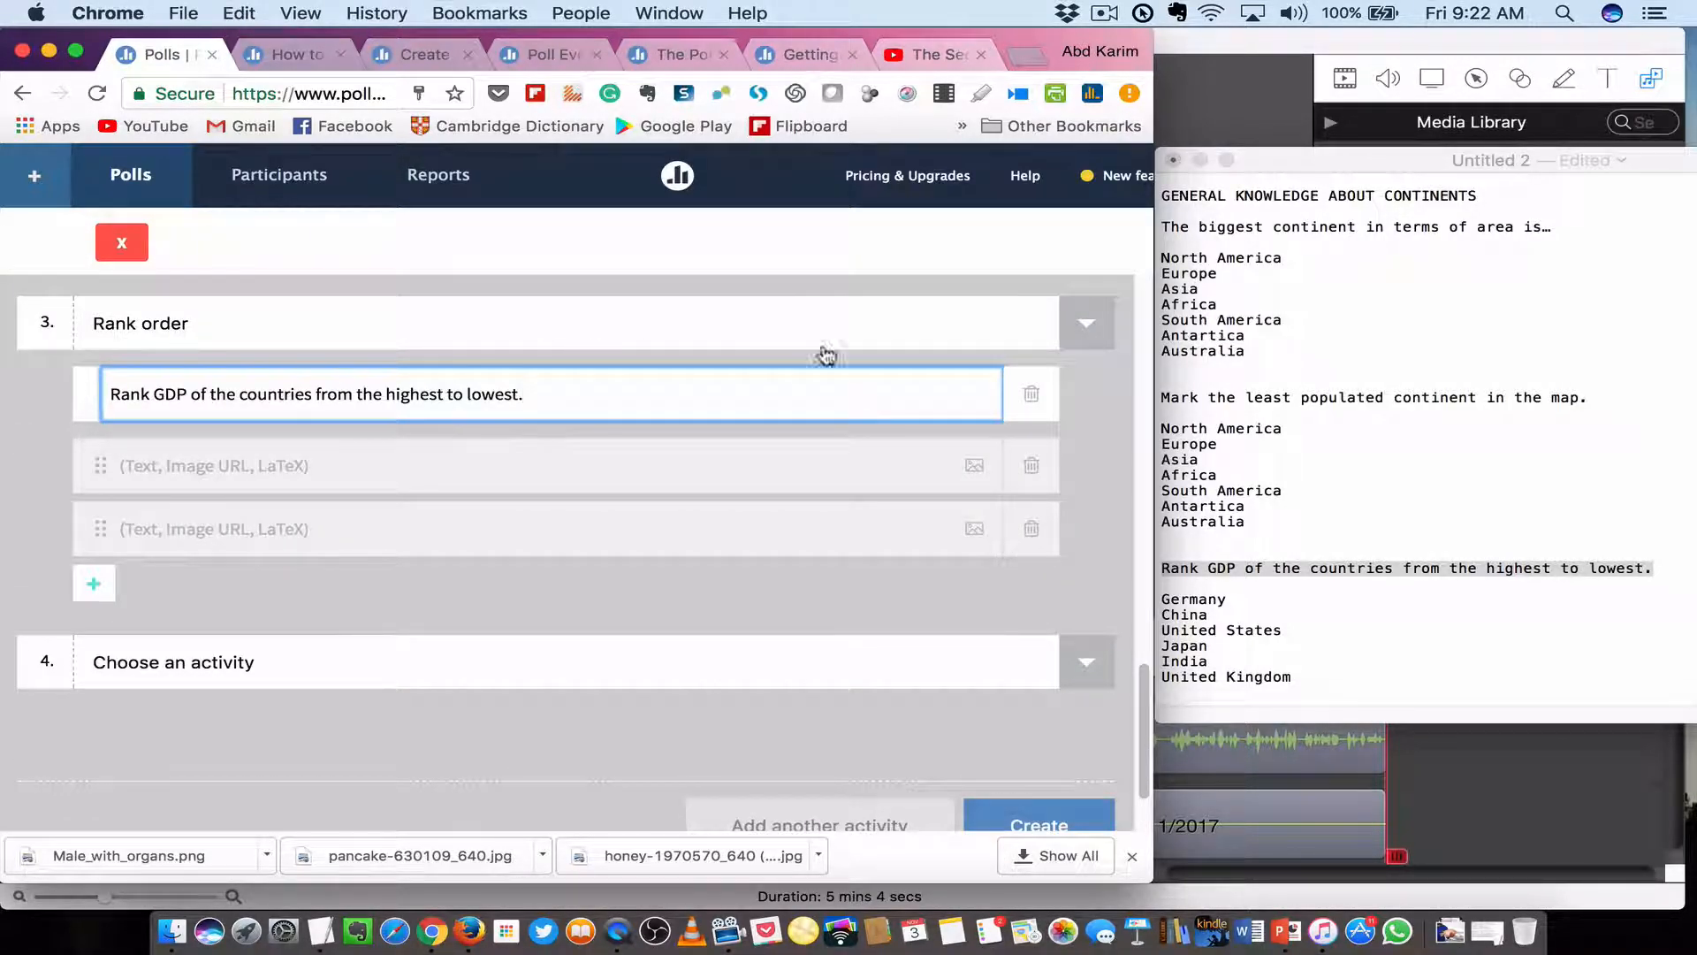
Copy "German" from the country list in the text document into the first option of question 3.
{"action": "left_click", "coordinate": [1218, 528]}
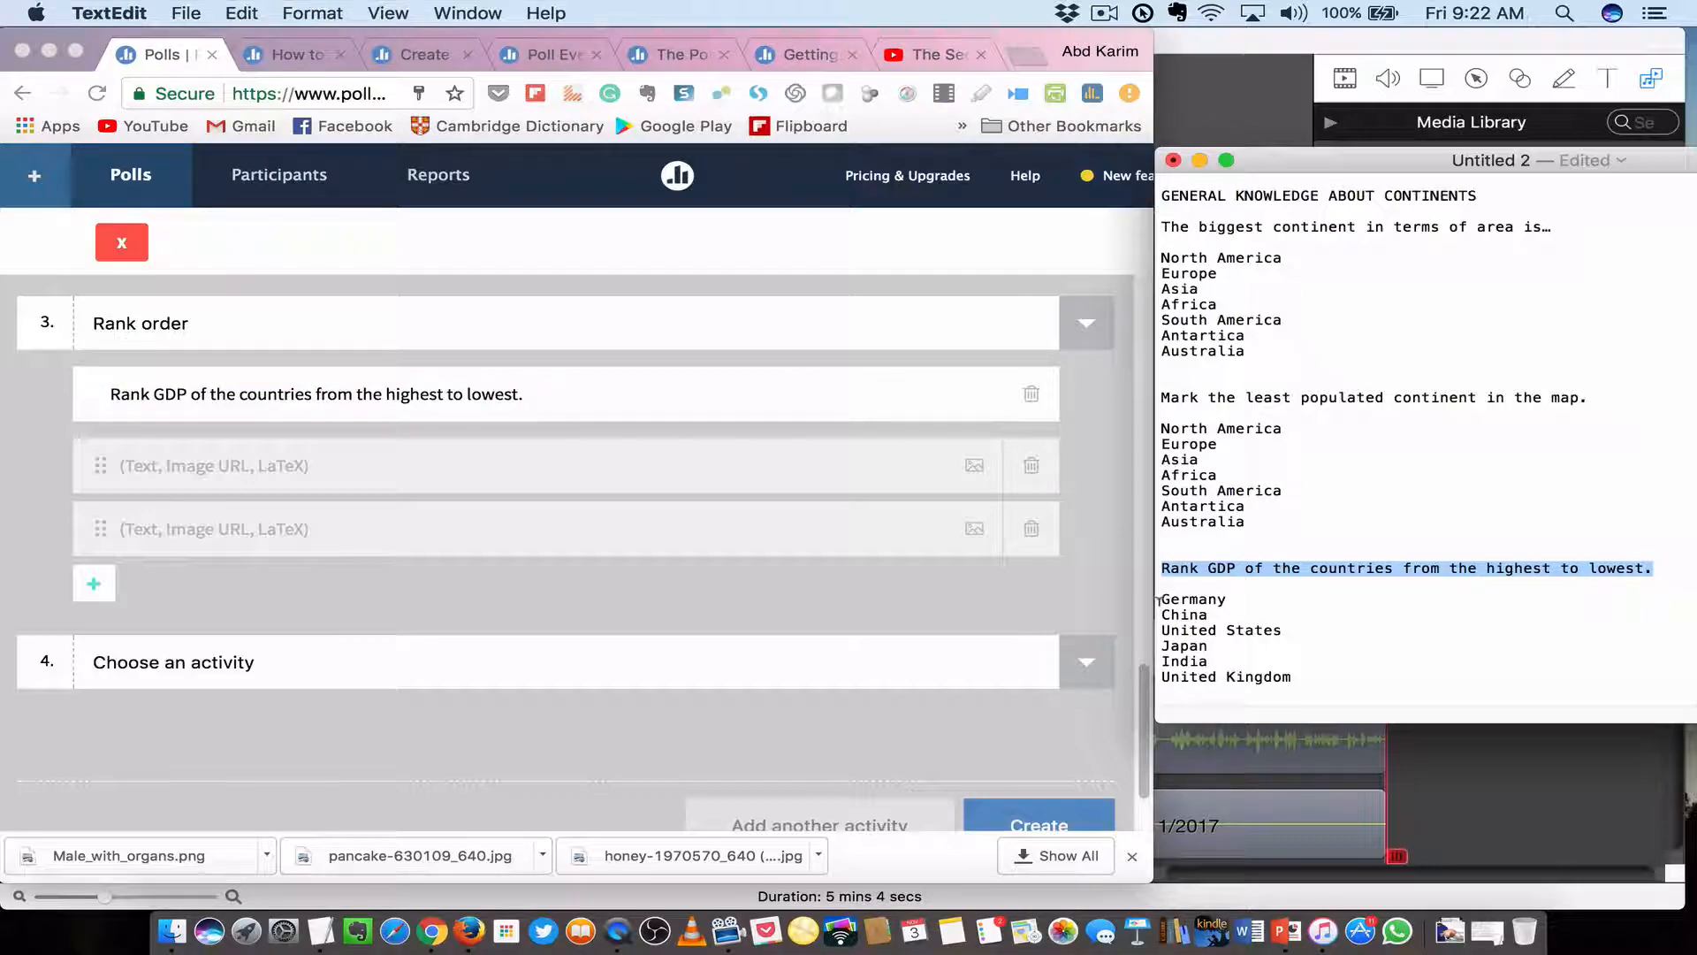
{"action": "left_click_drag", "start_coordinate": [1159, 600], "coordinate": [1212, 601]}
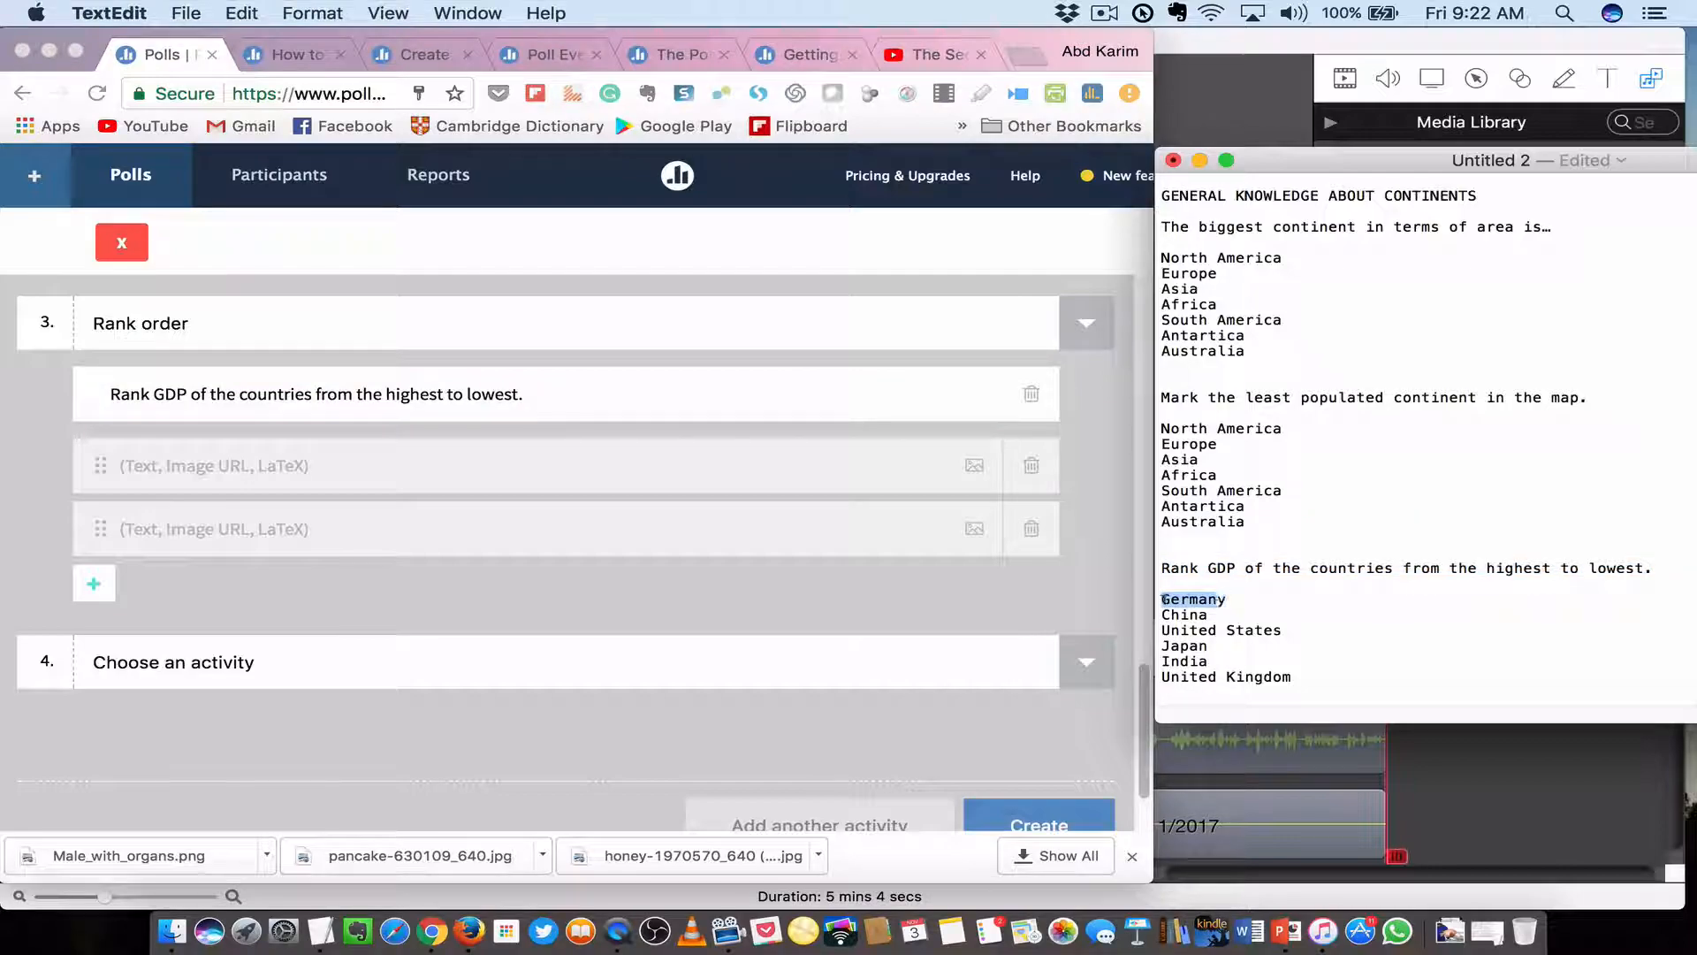
{"action": "left_click", "coordinate": [204, 465]}
{"action": "key", "text": "super+v"}
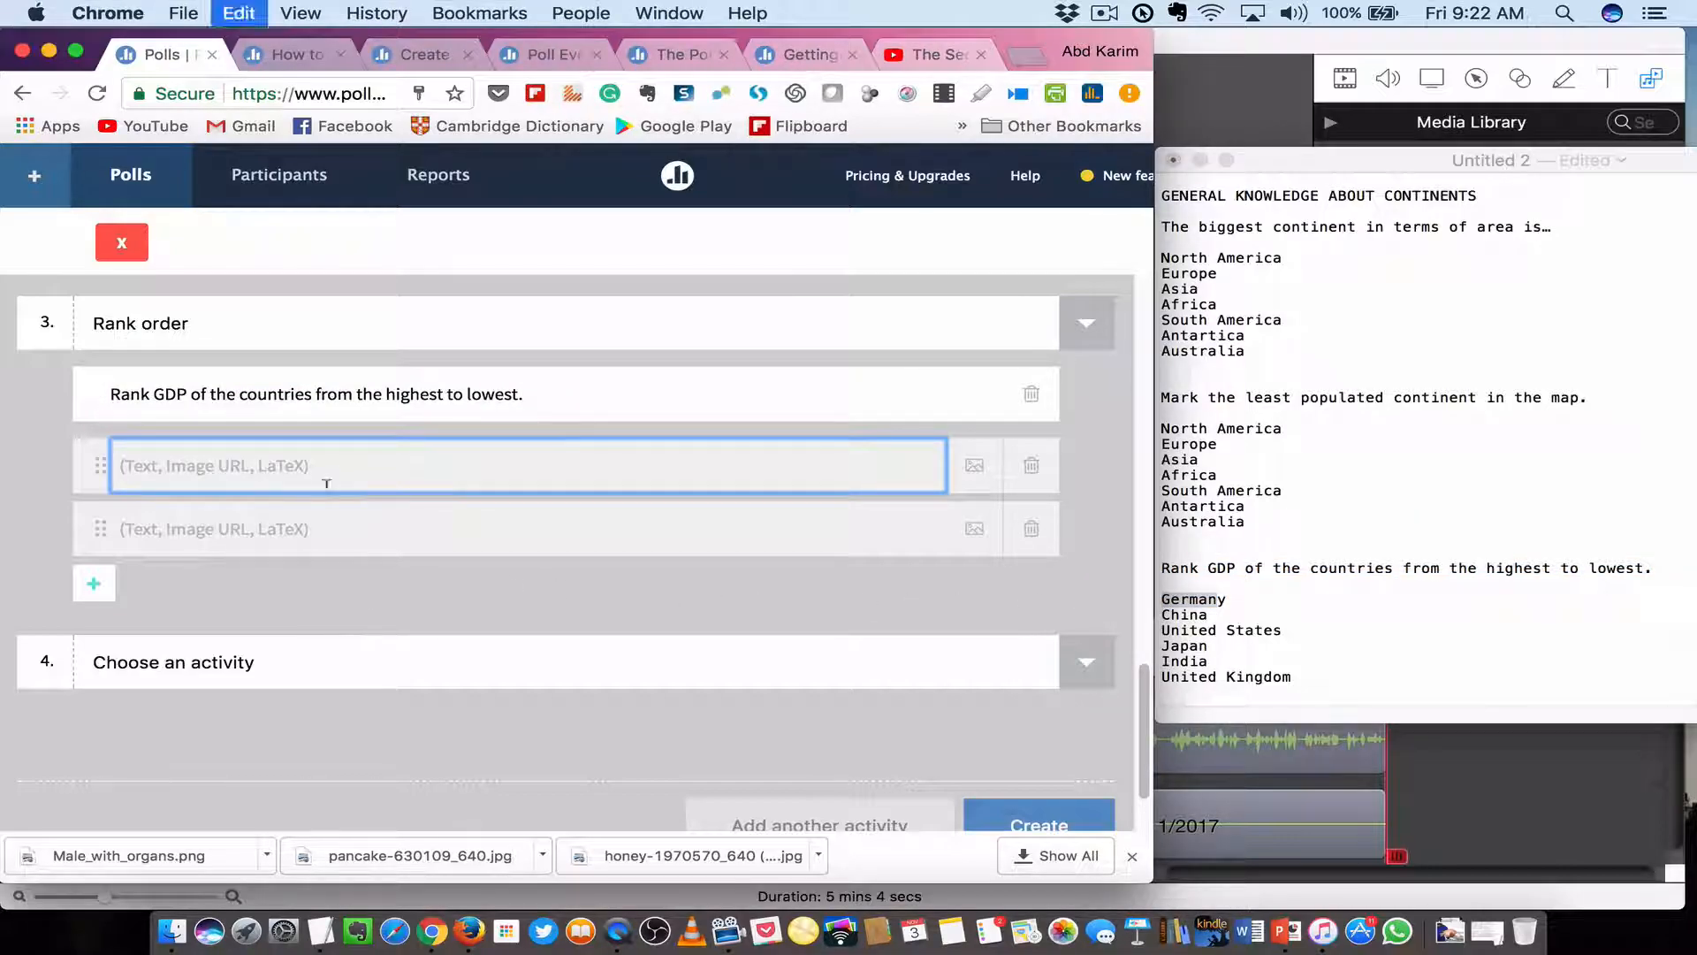
Copy "China" from the text document into the second option of question 3 and add a blank third option.
{"action": "left_click", "coordinate": [1248, 629]}
{"action": "left_click_drag", "start_coordinate": [1161, 614], "coordinate": [1204, 617]}
{"action": "left_click", "coordinate": [274, 533]}
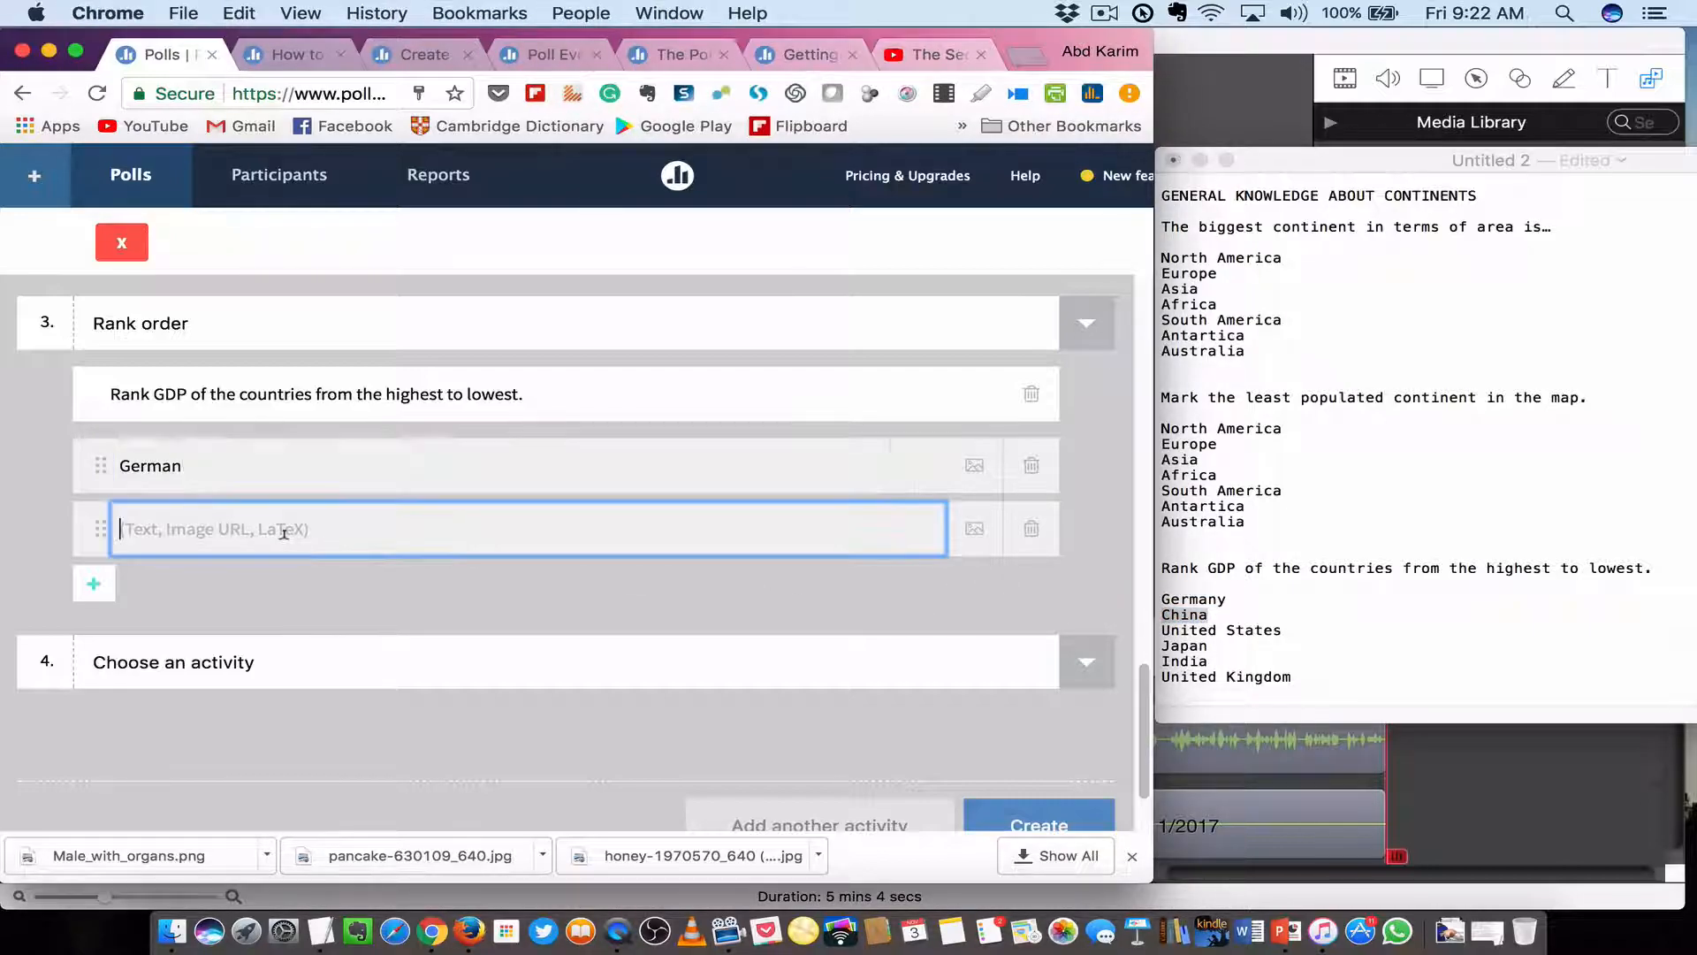
{"action": "key", "text": "super+v"}
{"action": "left_click", "coordinate": [94, 583]}
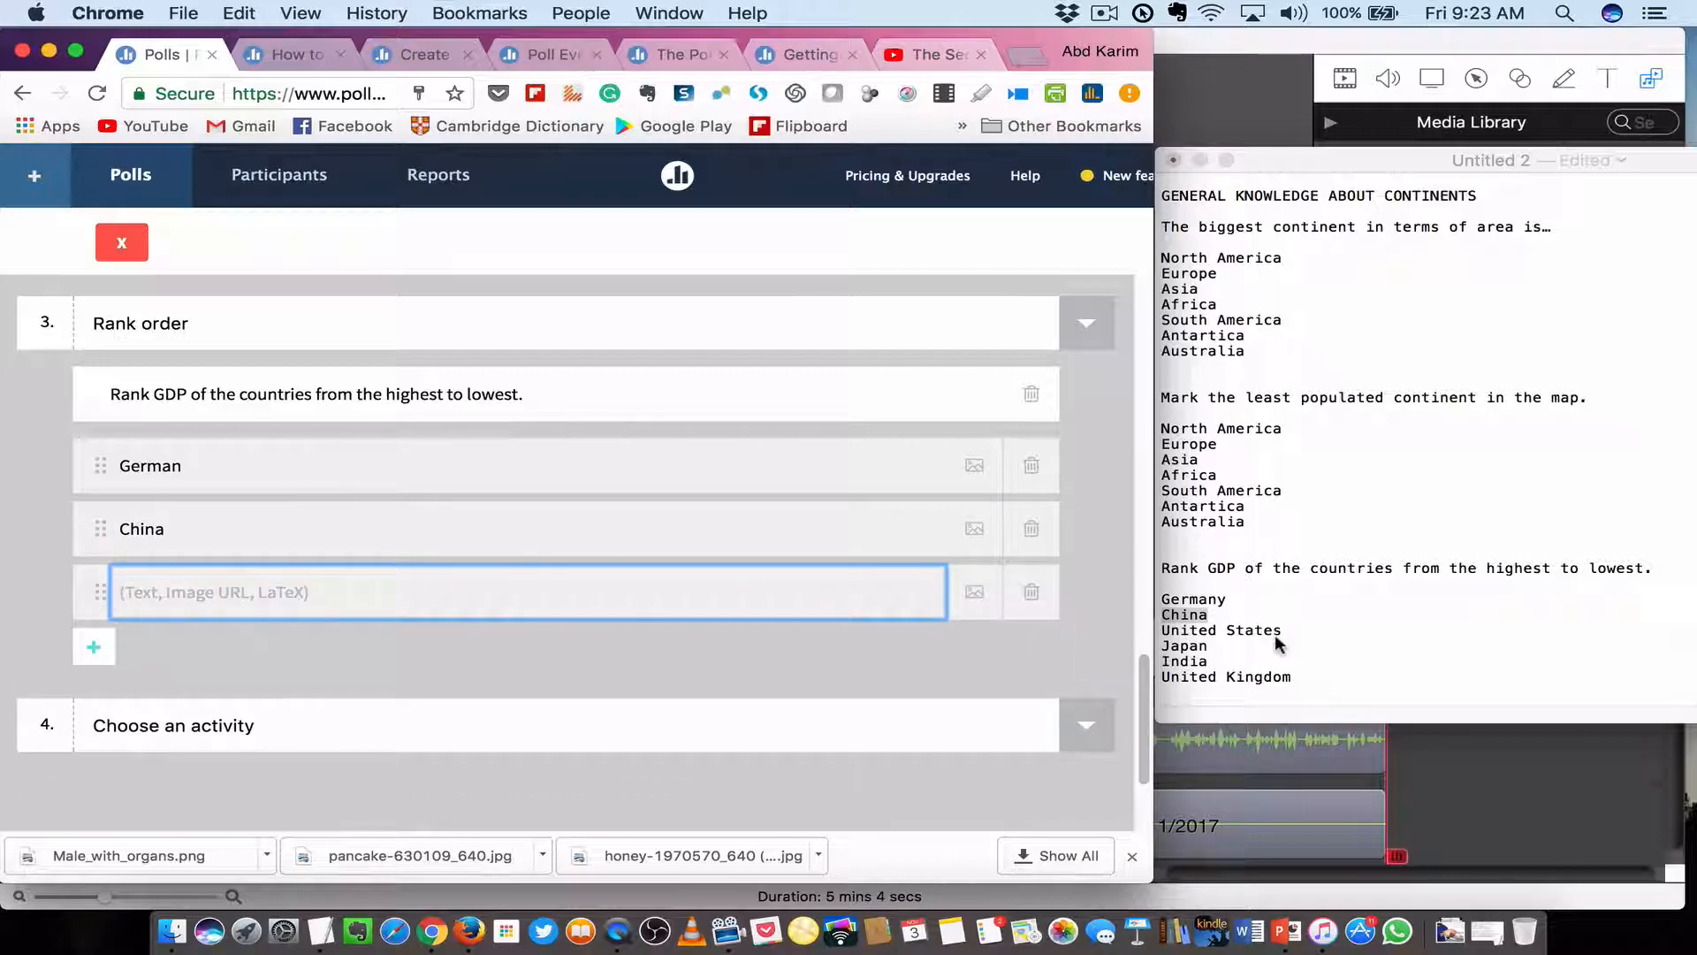
Copy "United States" from the text document into the third option of question 3 and add a blank fourth option.
{"action": "left_click", "coordinate": [1190, 626]}
{"action": "left_click_drag", "start_coordinate": [1157, 629], "coordinate": [1284, 630]}
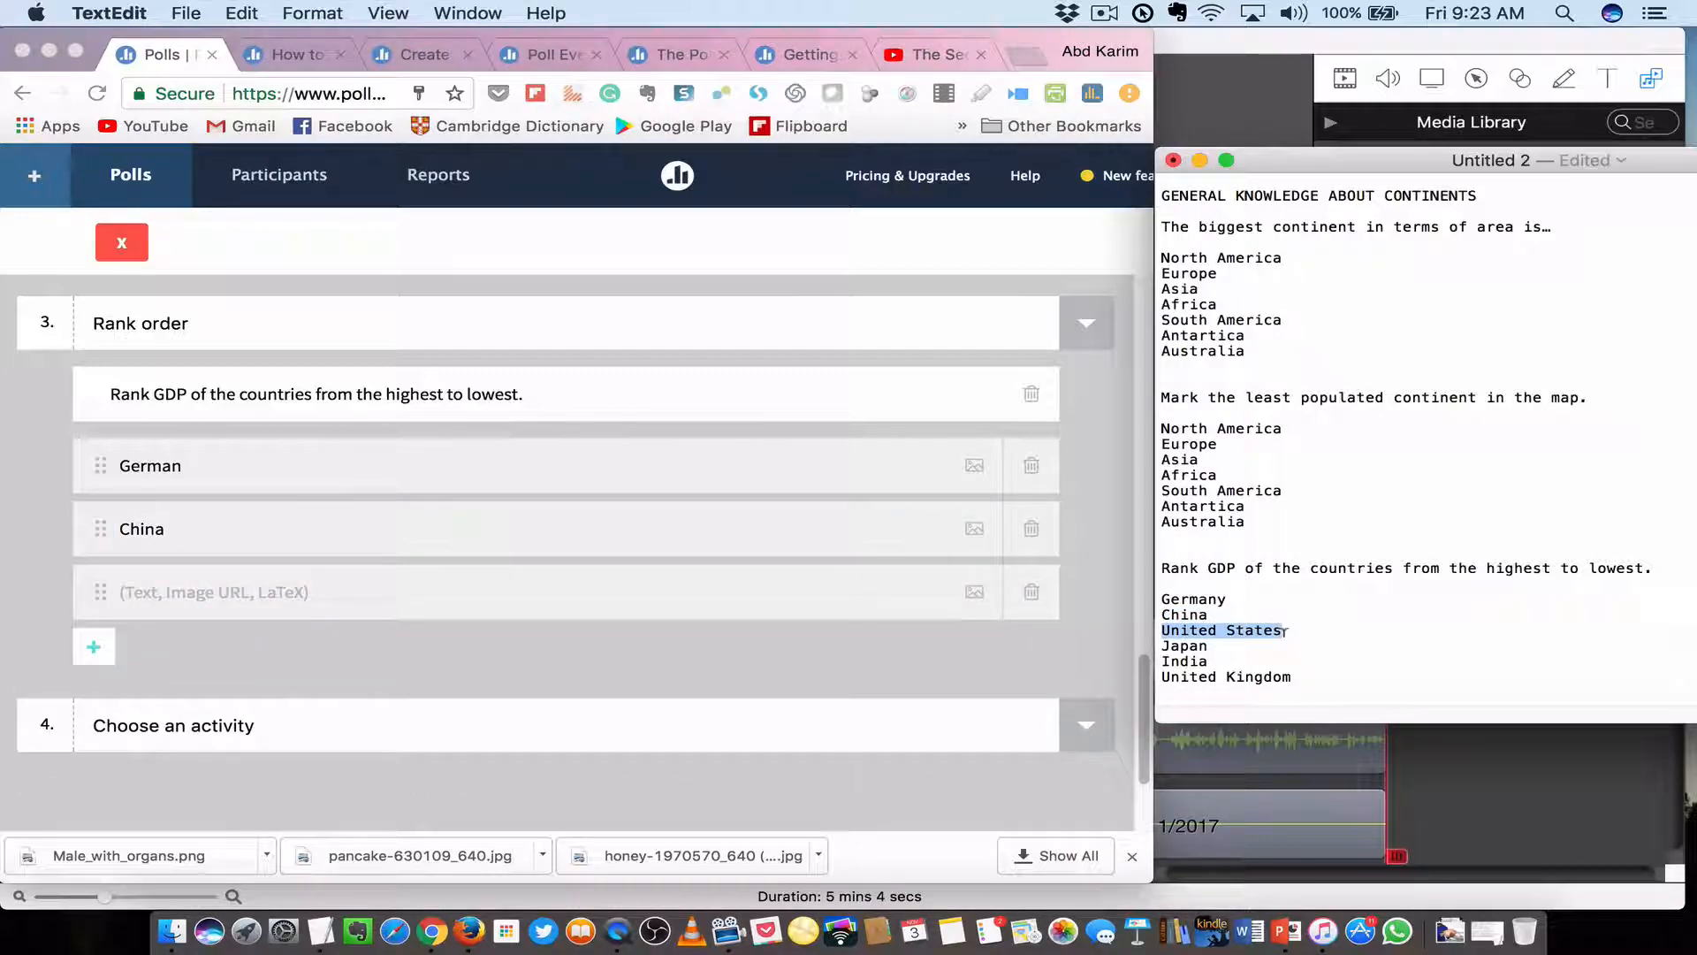
{"action": "key", "text": "super+c"}
{"action": "left_click", "coordinate": [249, 589]}
{"action": "key", "text": "super+v"}
{"action": "left_click", "coordinate": [94, 647]}
Copy "Japan" from the text document into the fourth option of question 3.
{"action": "left_click", "coordinate": [1225, 640]}
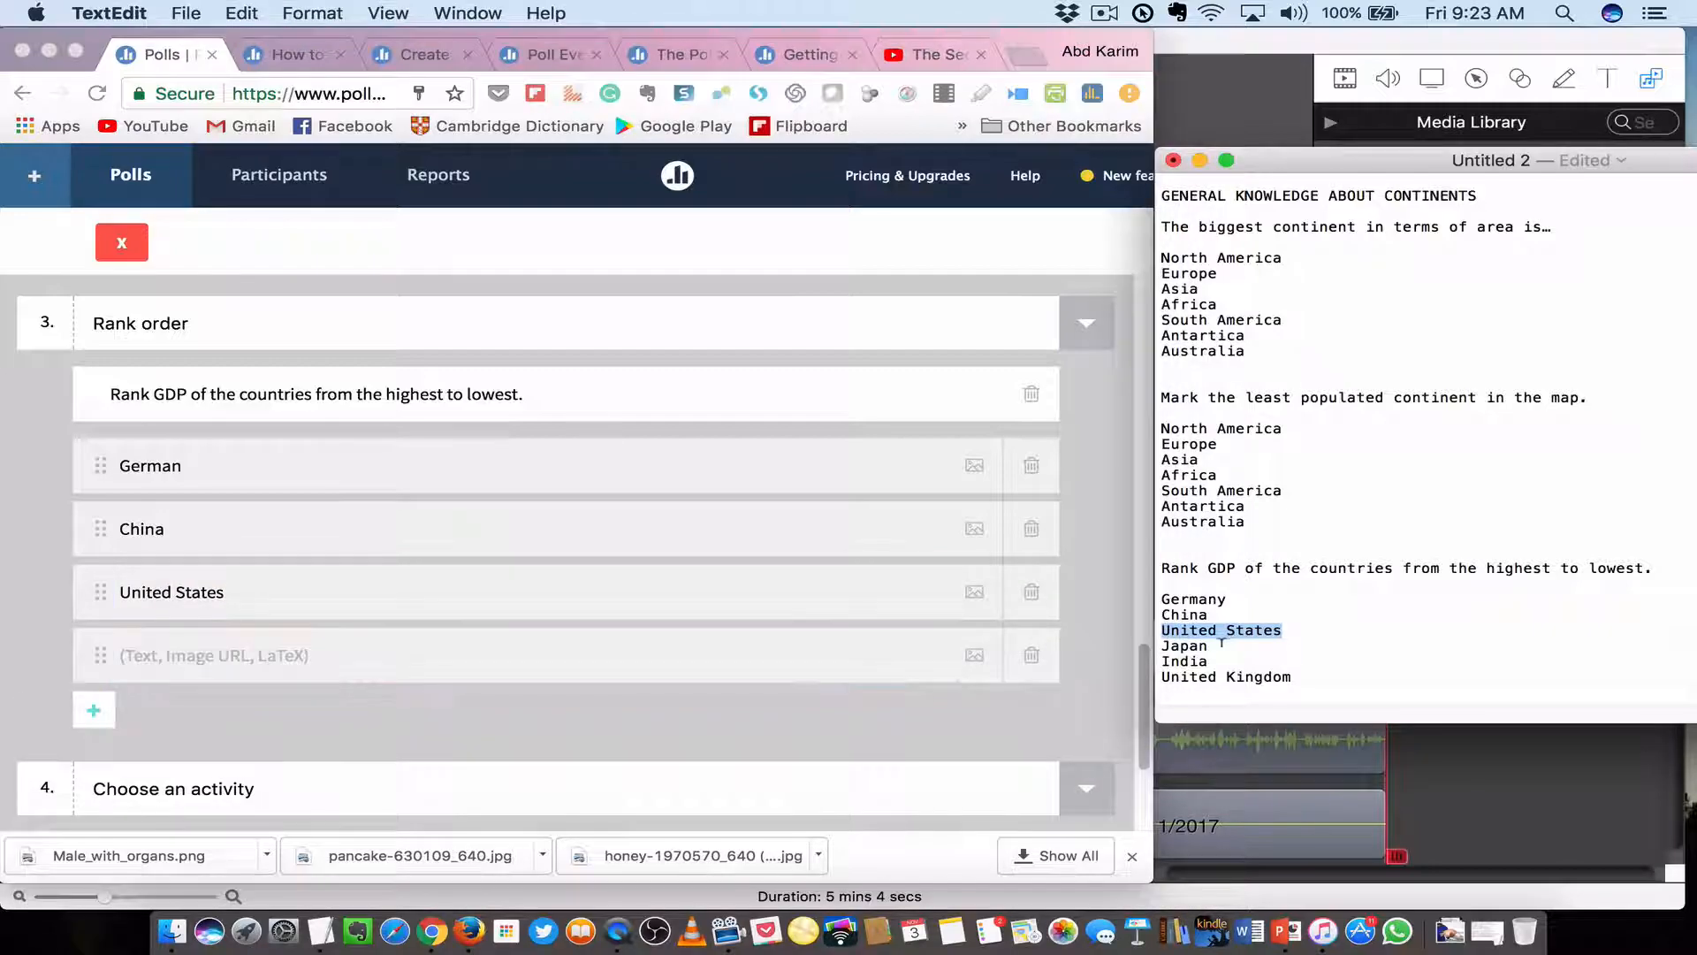
{"action": "left_click_drag", "start_coordinate": [1163, 644], "coordinate": [1180, 647]}
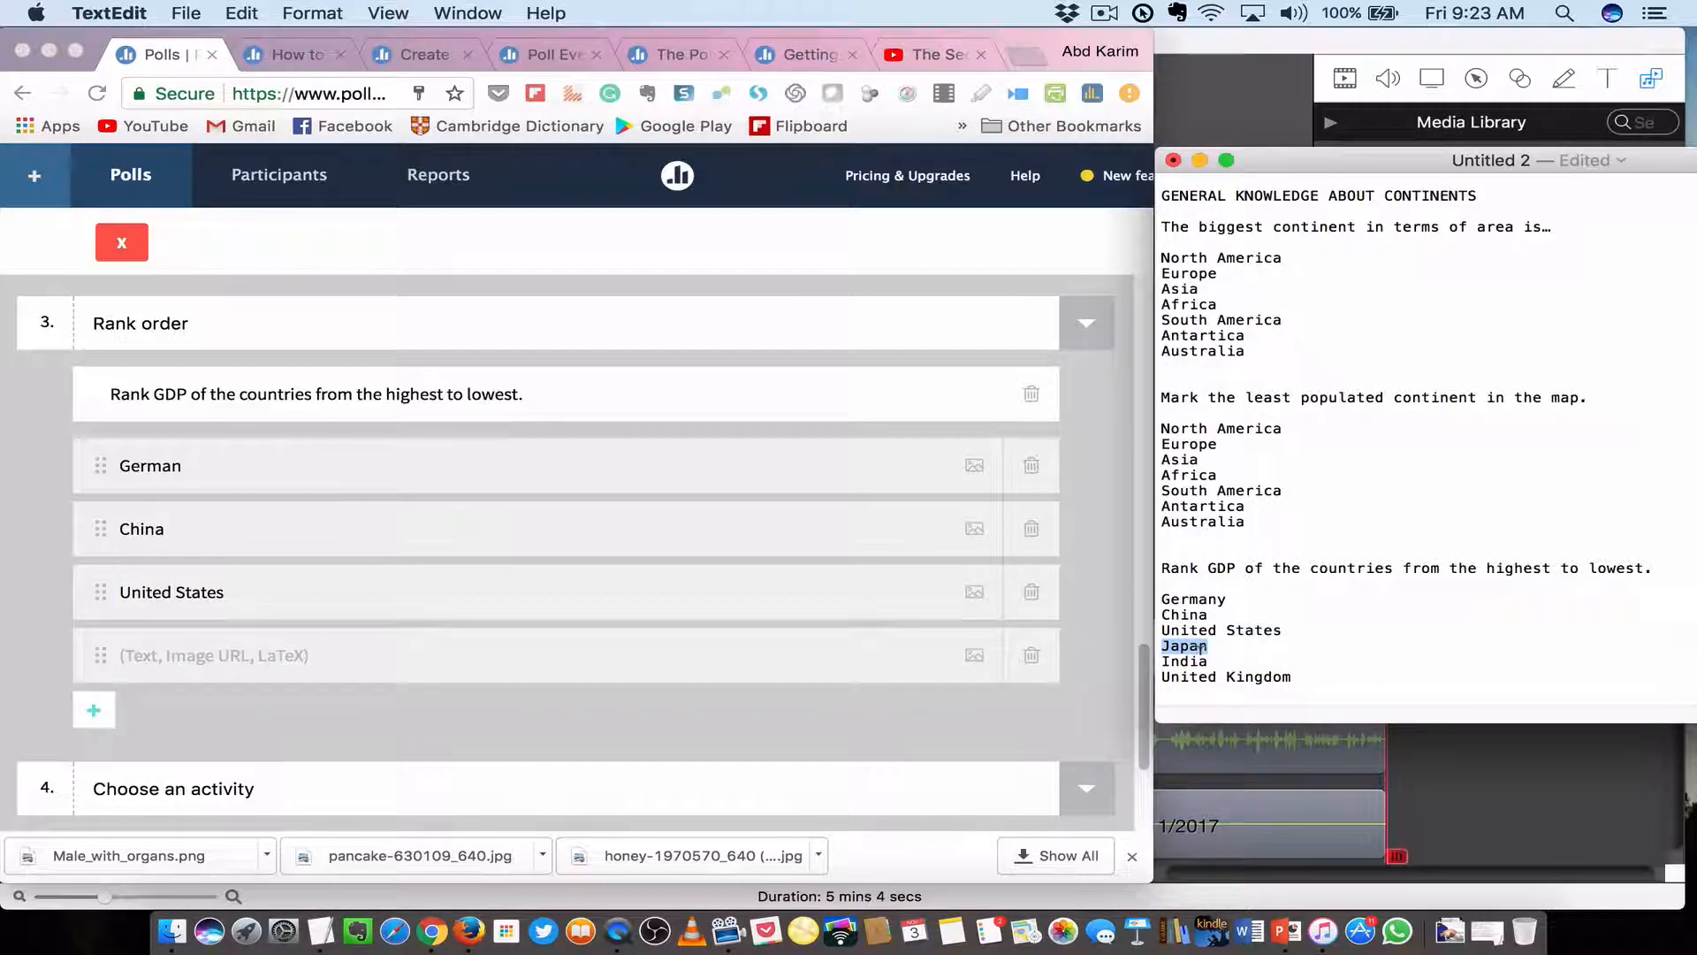
{"action": "left_click", "coordinate": [262, 664]}
{"action": "key", "text": "super+v"}
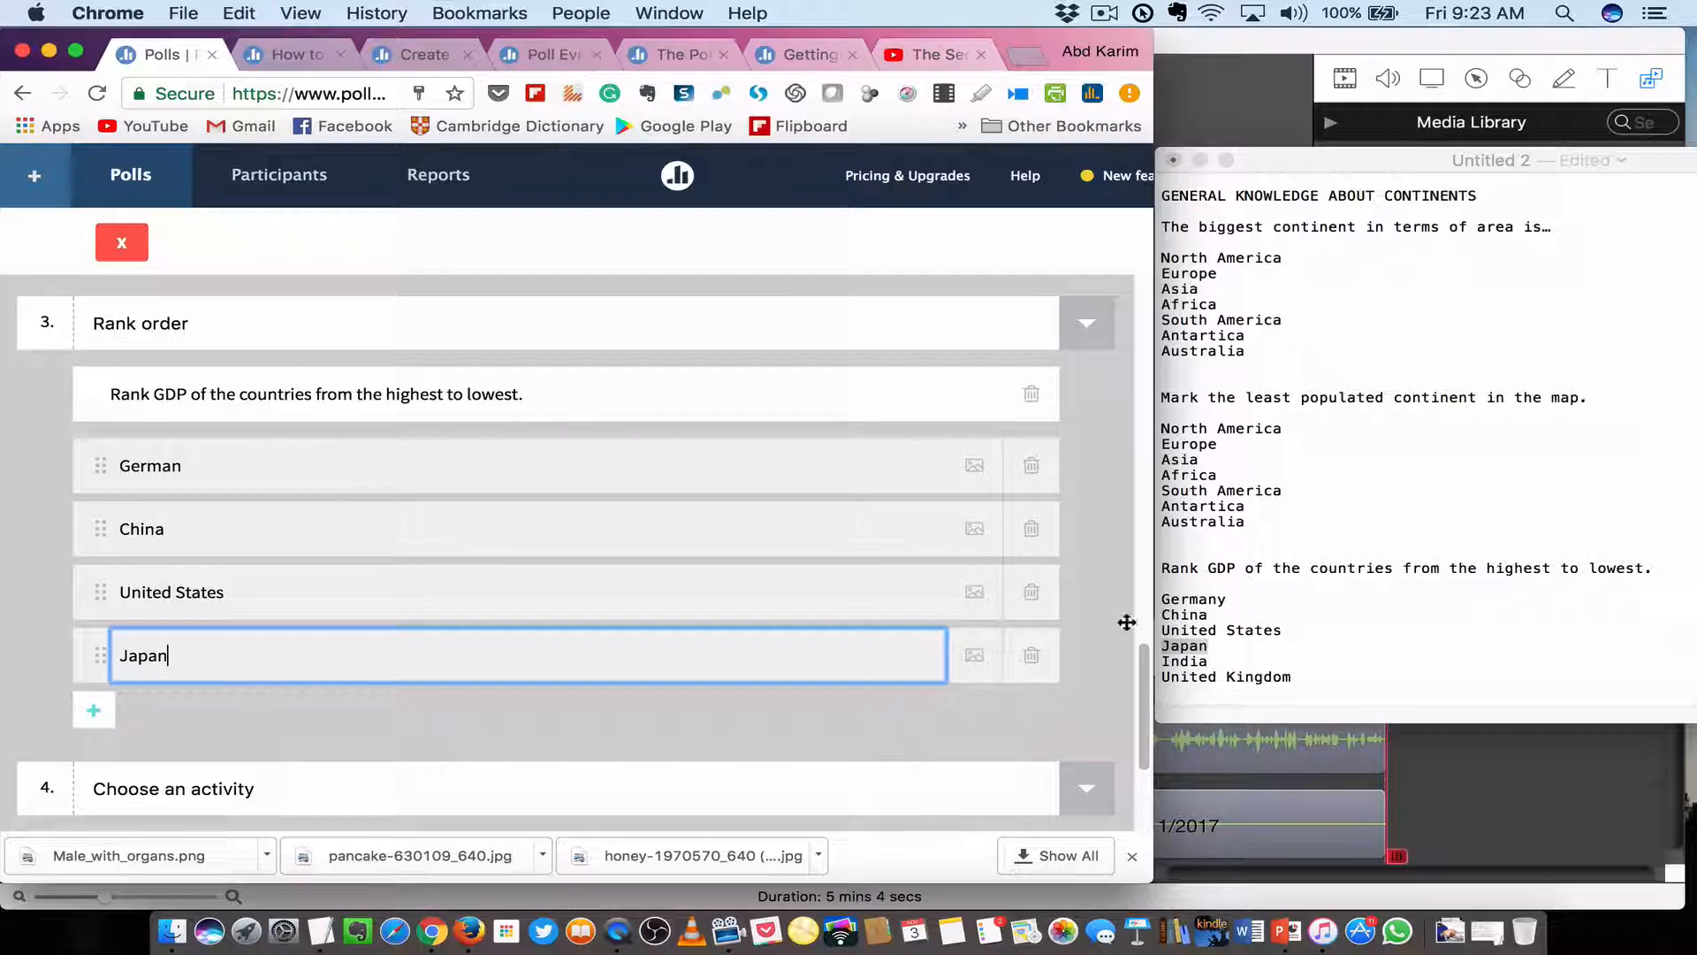
Add a fifth option to question 3, fill it with "Indi" copied from the text document, and add a blank sixth option.
{"action": "left_click", "coordinate": [1449, 616]}
{"action": "left_click_drag", "start_coordinate": [1161, 661], "coordinate": [1199, 662]}
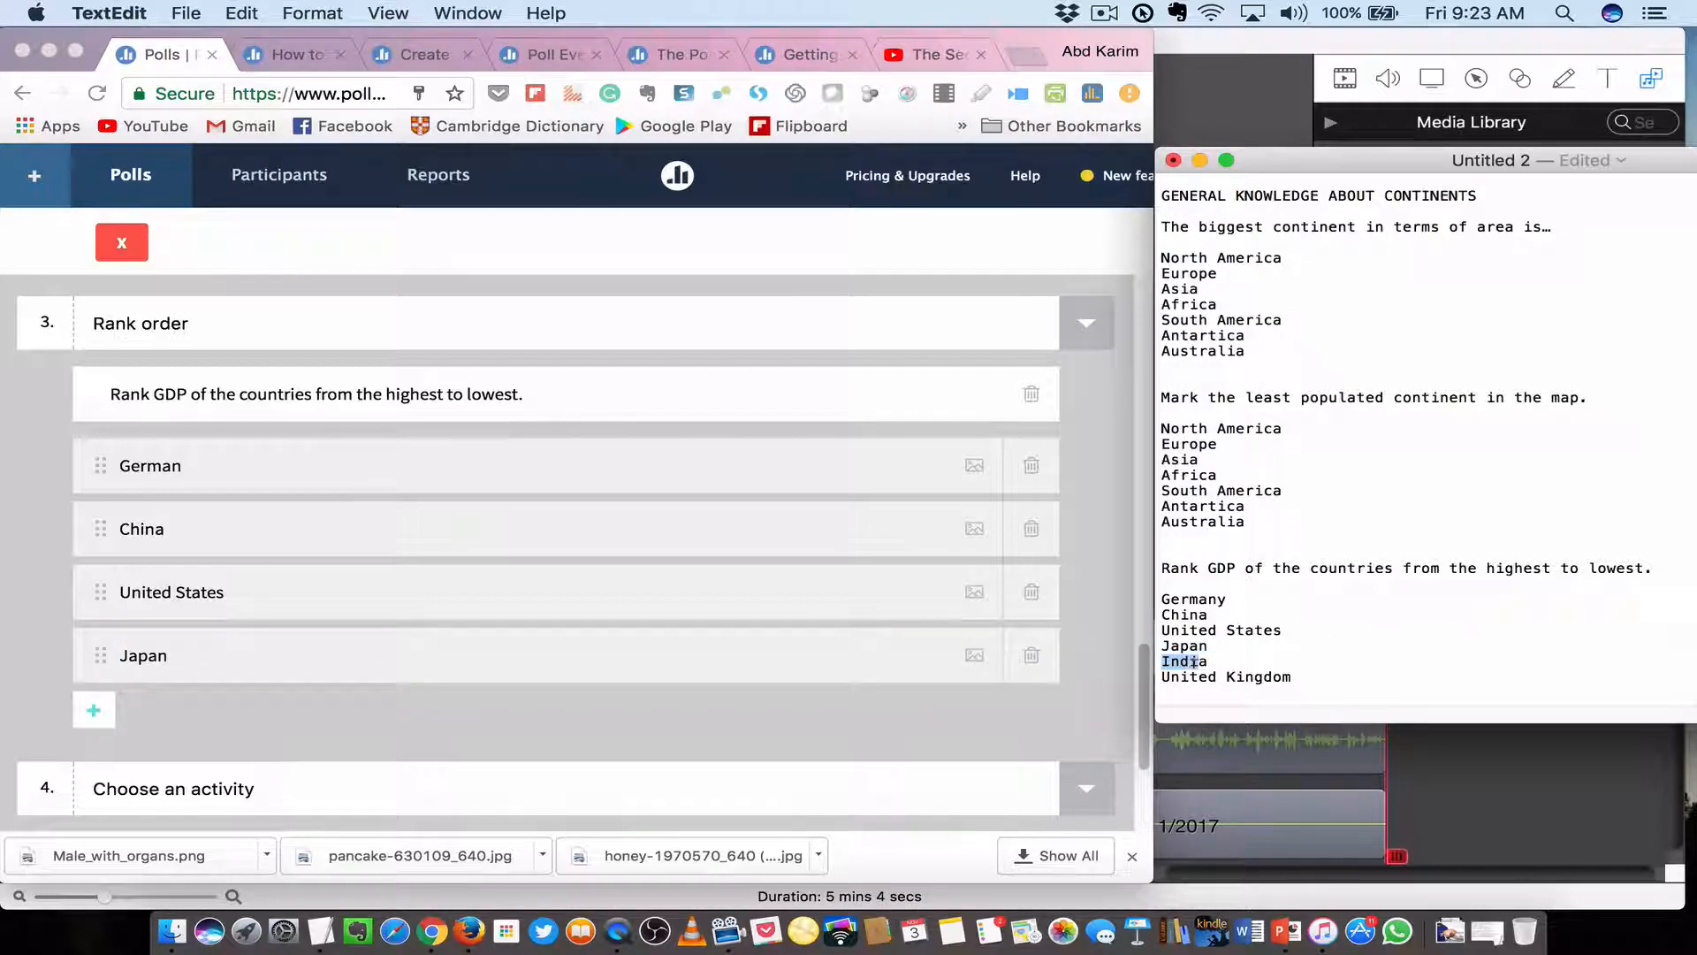
{"action": "left_click", "coordinate": [137, 712]}
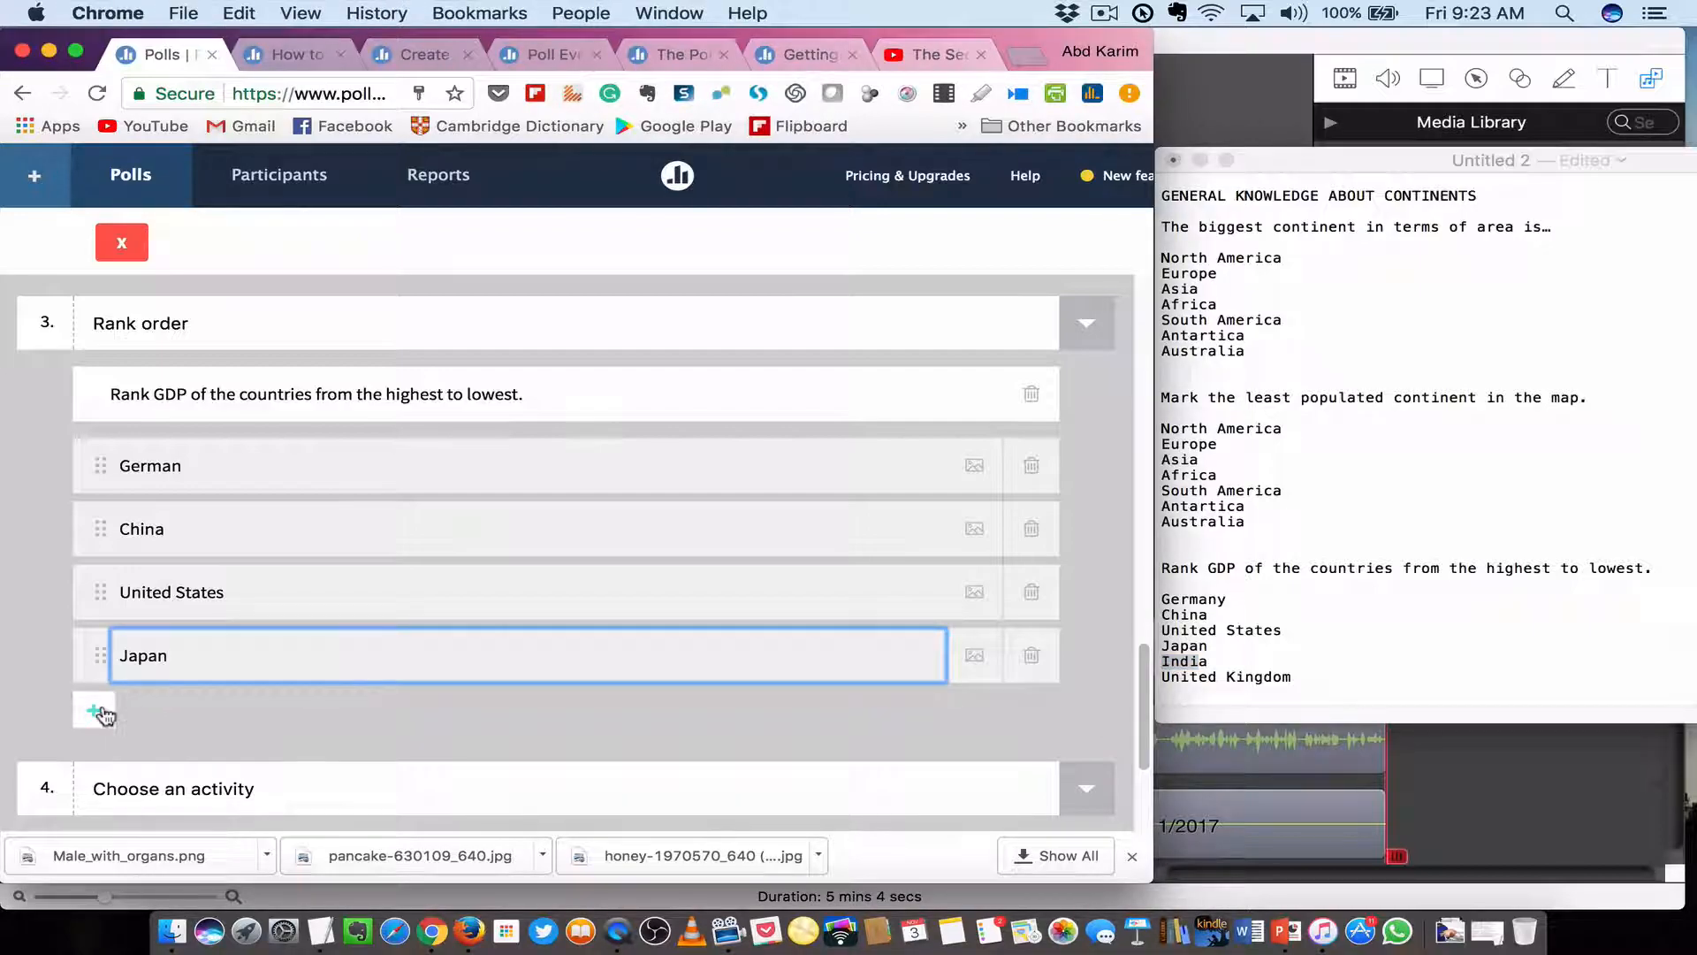
{"action": "left_click", "coordinate": [93, 710]}
{"action": "key", "text": "super+v"}
{"action": "left_click", "coordinate": [92, 773]}
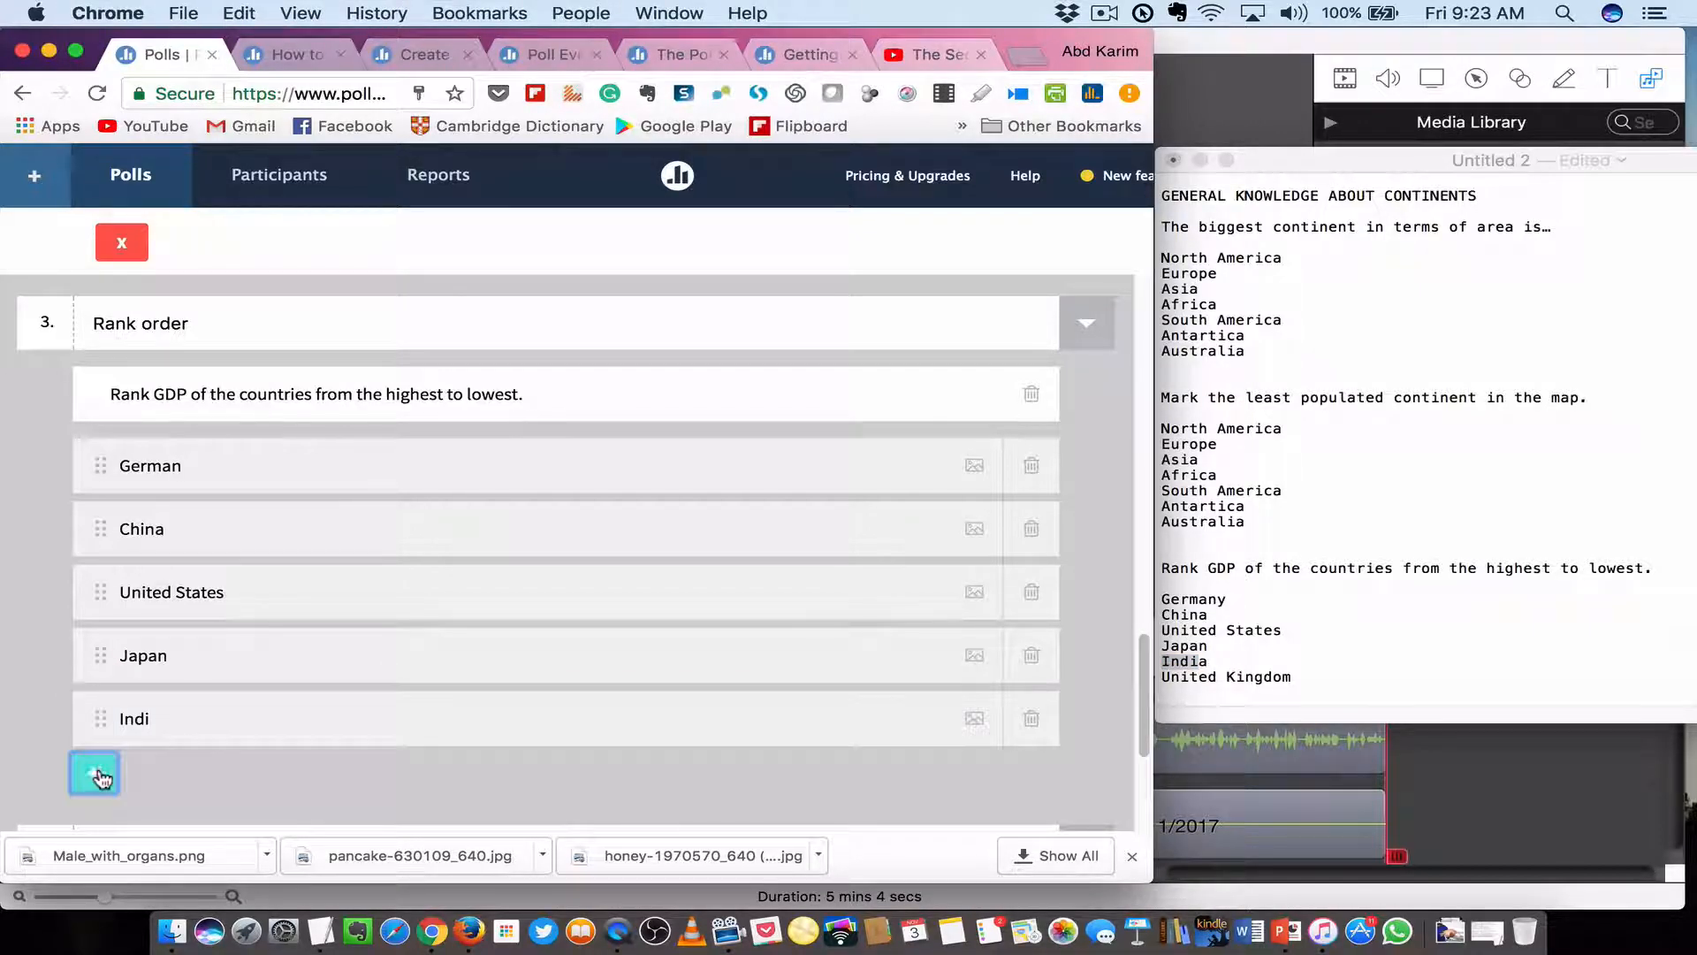
Copy "United Kingdom" from the text document into the sixth option of question 3 and correct the fifth option to "India".
{"action": "left_click", "coordinate": [1195, 677]}
{"action": "left_click_drag", "start_coordinate": [1163, 677], "coordinate": [1286, 677]}
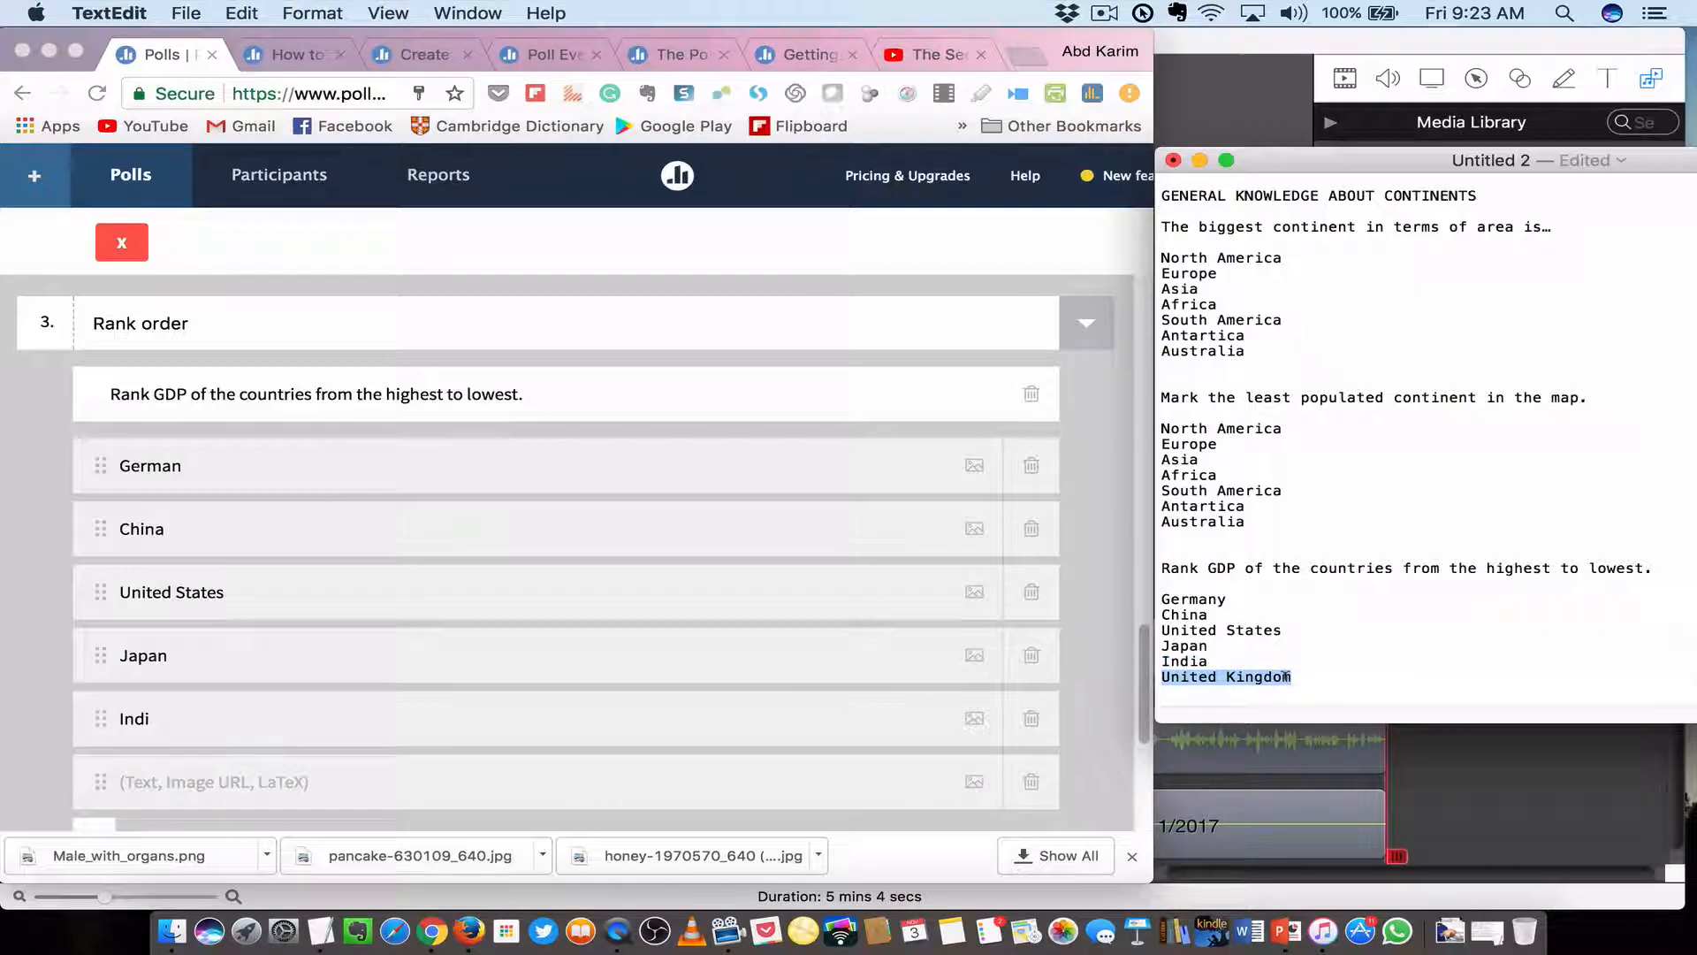
{"action": "left_click", "coordinate": [177, 776]}
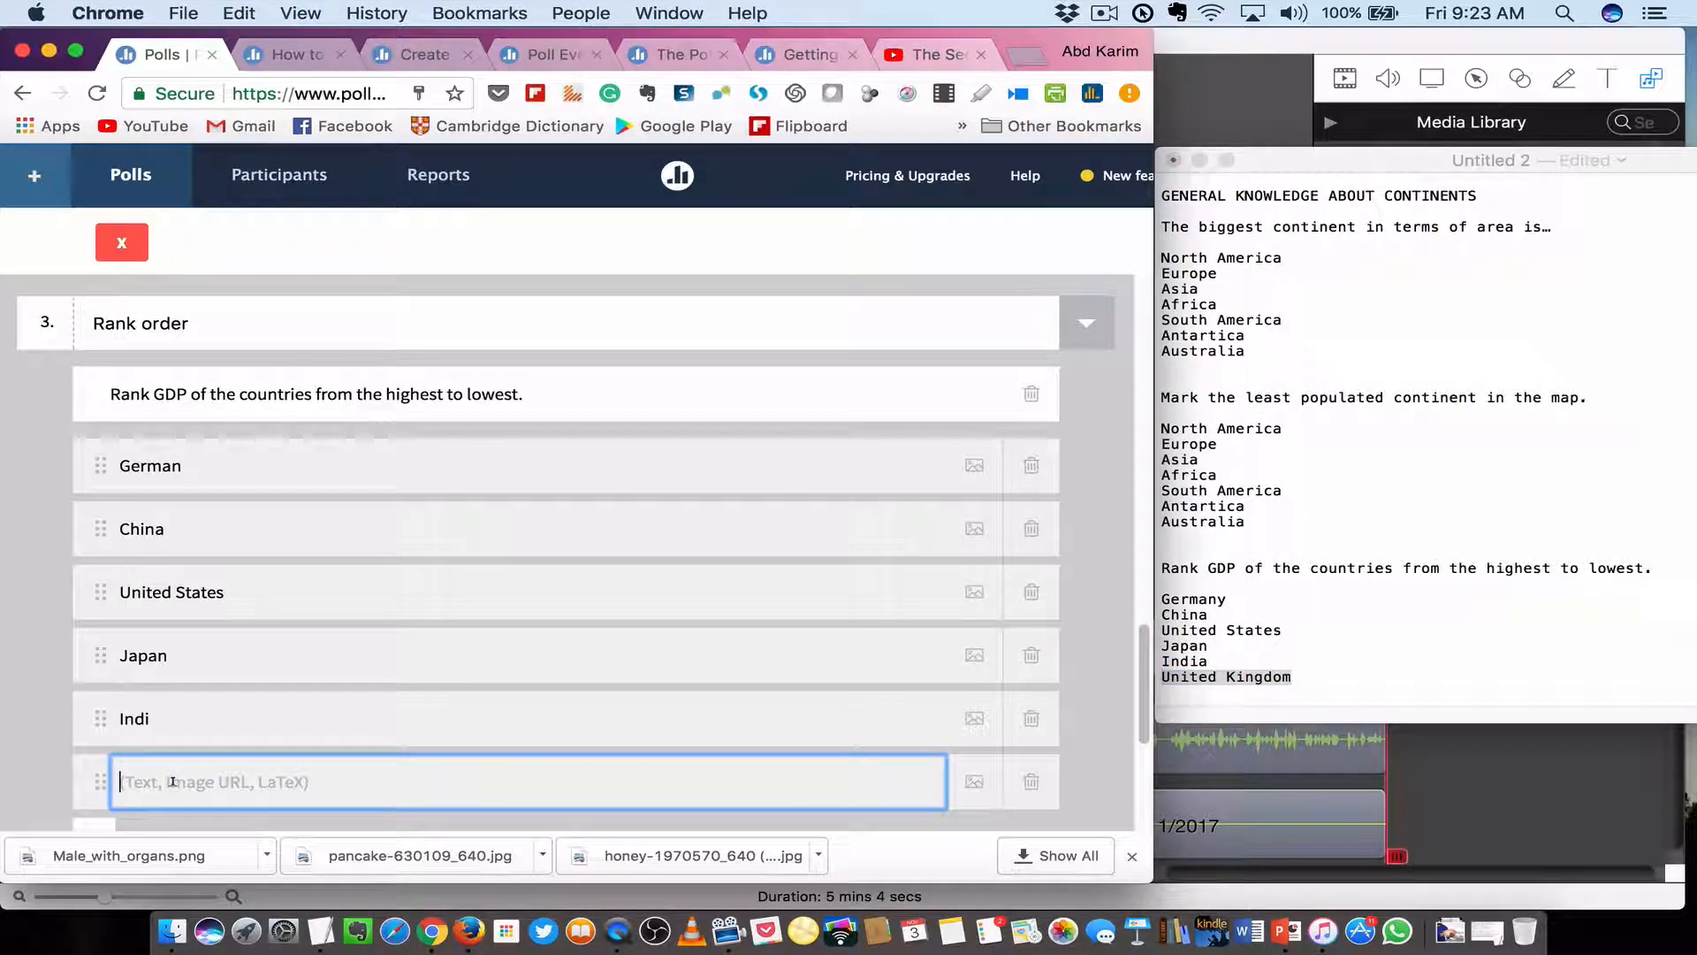
{"action": "key", "text": "super+v"}
{"action": "left_click", "coordinate": [174, 723]}
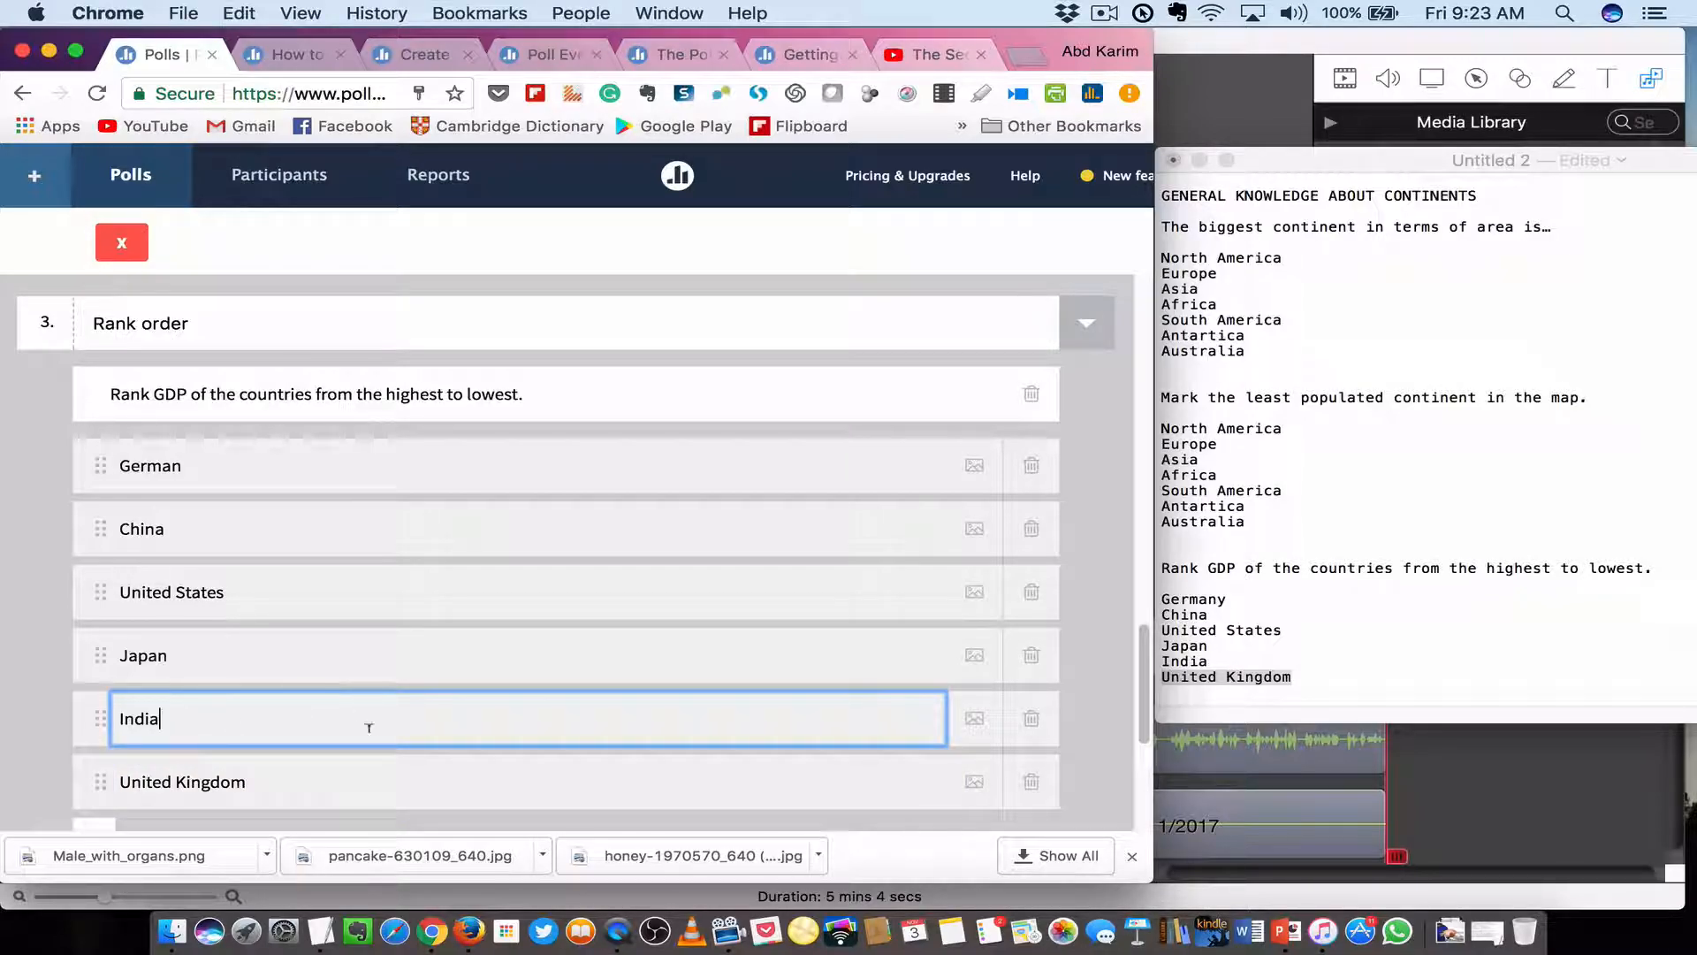
Copy the "Discuss THREE important factors" question from the text document and make question 4 an Open ended text activity.
{"action": "scroll", "coordinate": [370, 725], "scroll_direction": "down", "scroll_amount": 3}
{"action": "left_click", "coordinate": [1334, 628]}
{"action": "scroll", "coordinate": [1333, 631], "scroll_direction": "down", "scroll_amount": 1}
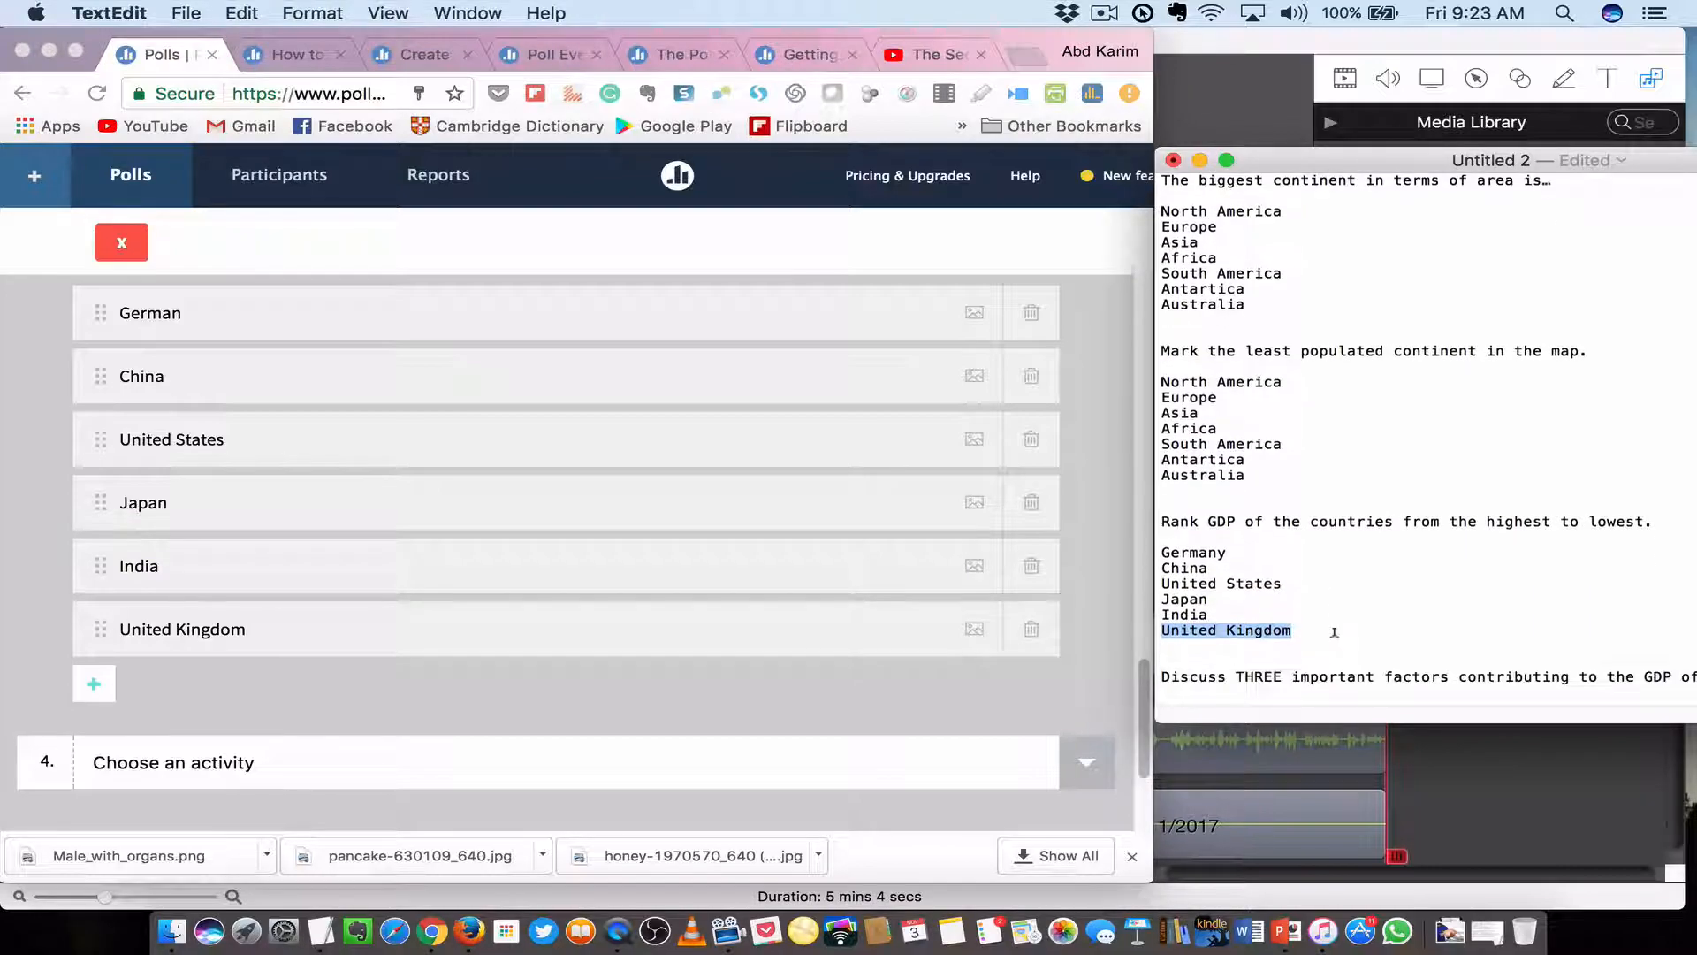
{"action": "scroll", "coordinate": [1333, 632], "scroll_direction": "down", "scroll_amount": 3}
{"action": "left_click_drag", "start_coordinate": [1160, 572], "coordinate": [1692, 575]}
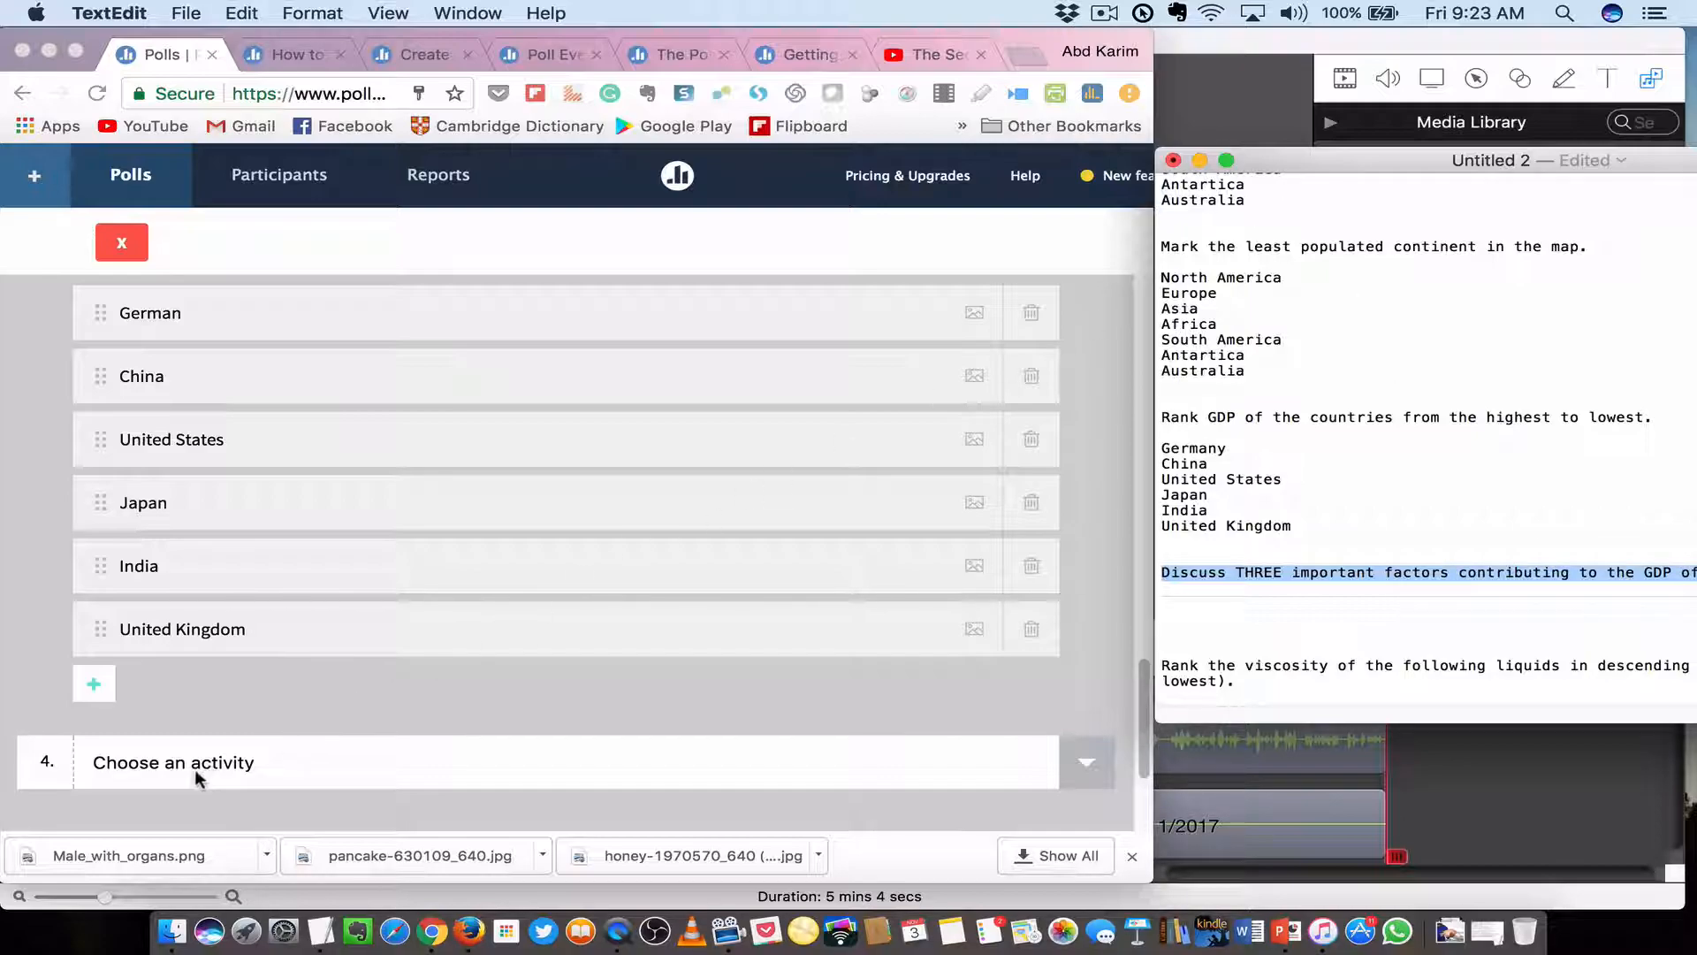
{"action": "left_click", "coordinate": [1078, 760]}
{"action": "left_click", "coordinate": [1077, 760]}
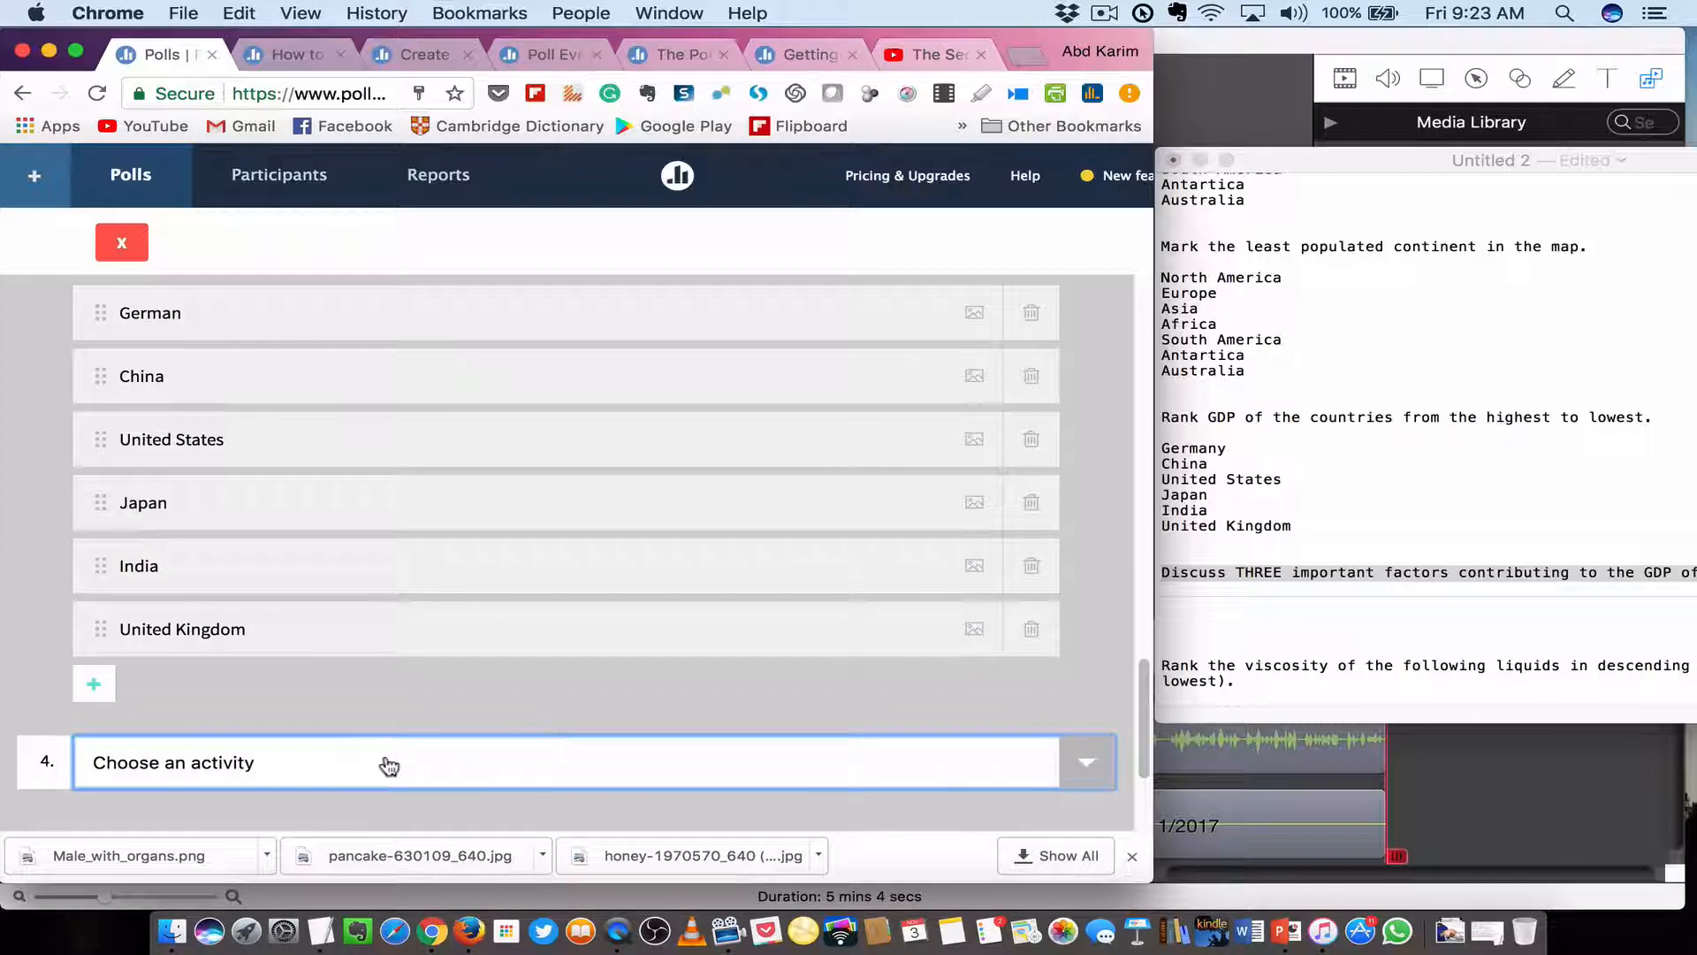
{"action": "left_click", "coordinate": [1079, 761]}
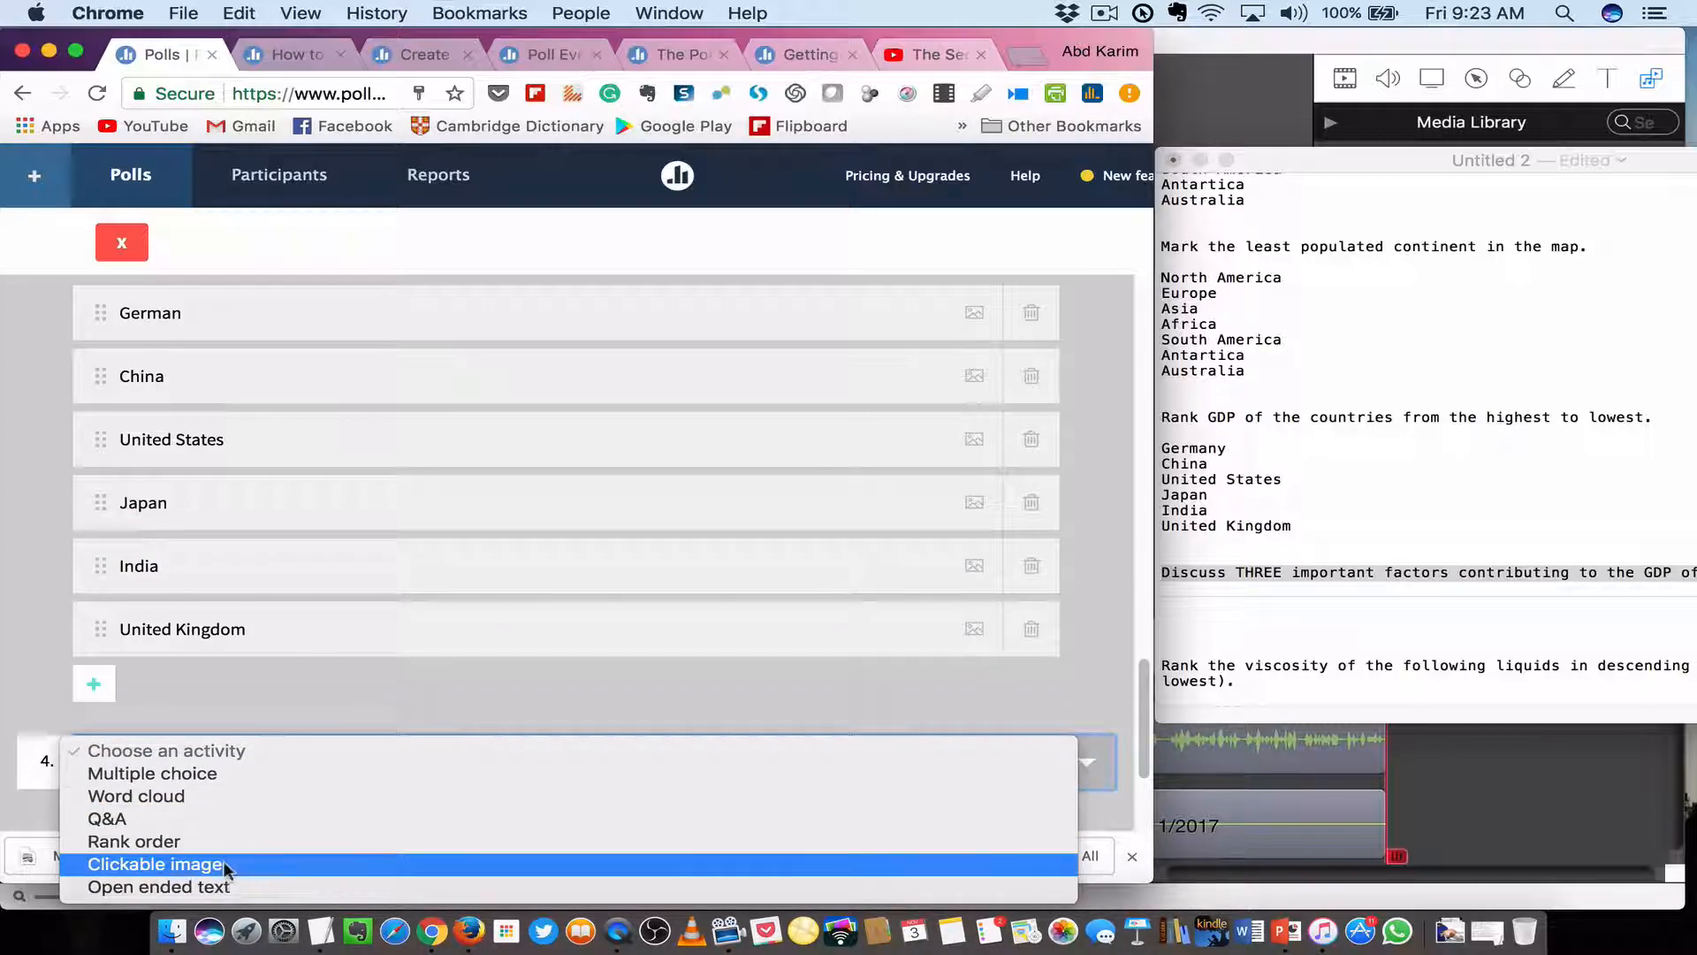
{"action": "left_click", "coordinate": [210, 888]}
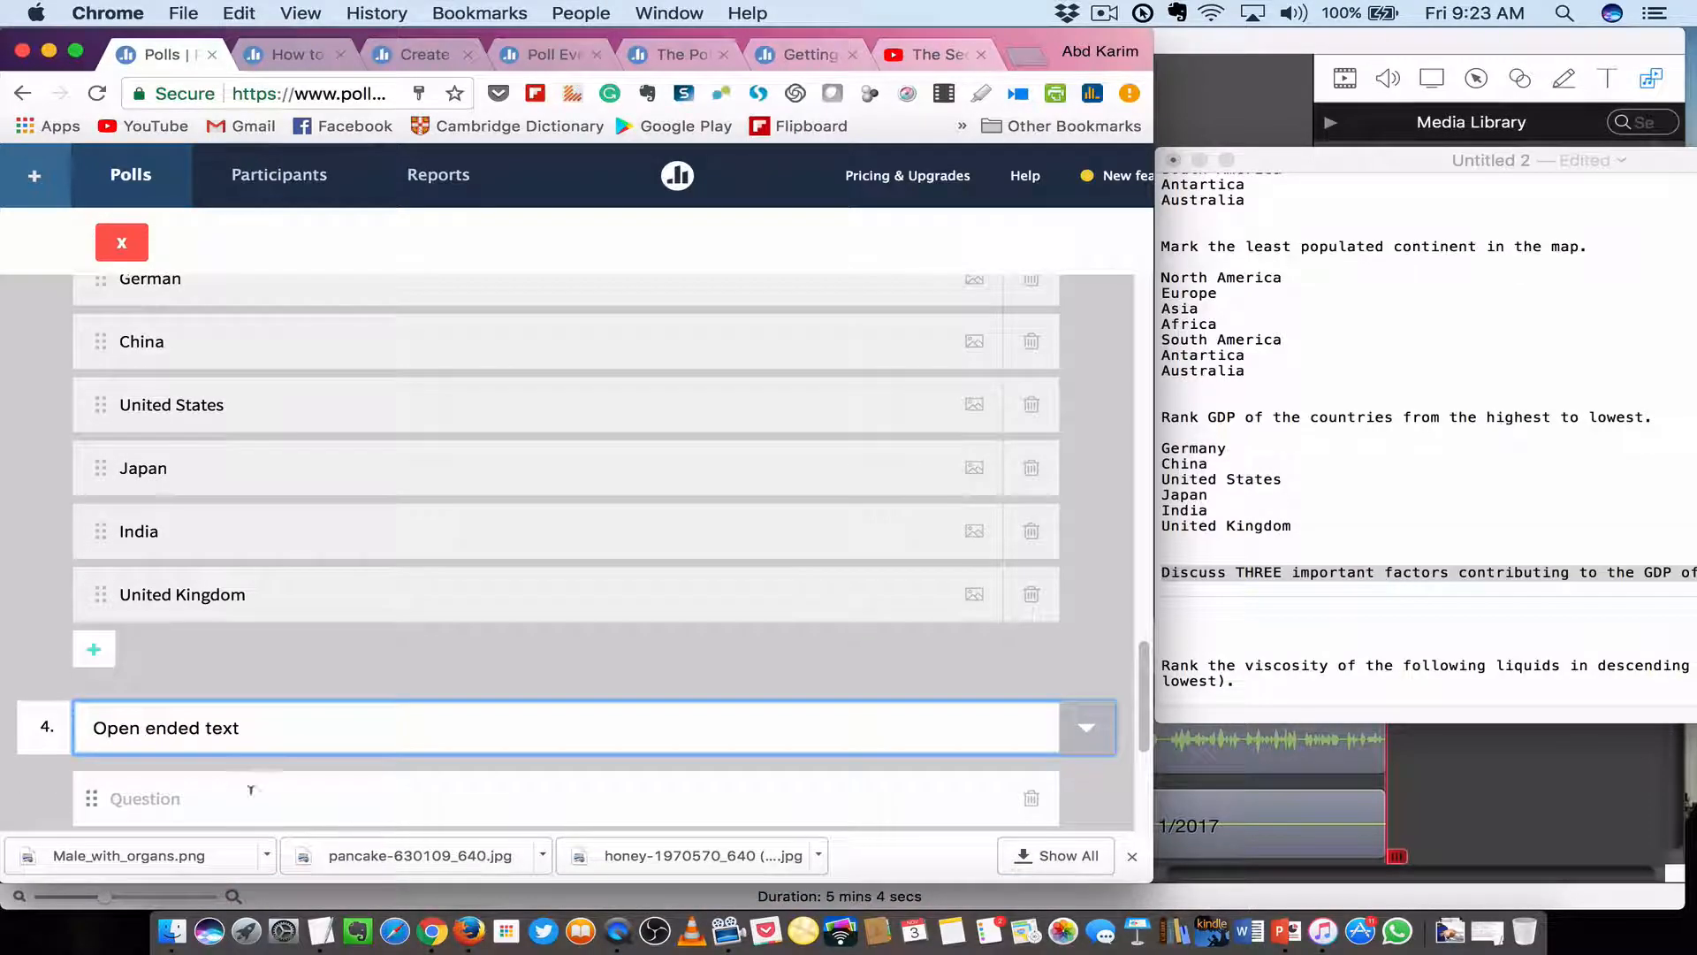
Paste the copied text as question 4 and complete it to "Discuss THREE important factors contributing to the GDP of a country.".
{"action": "left_click", "coordinate": [163, 799]}
{"action": "key", "text": "super+v"}
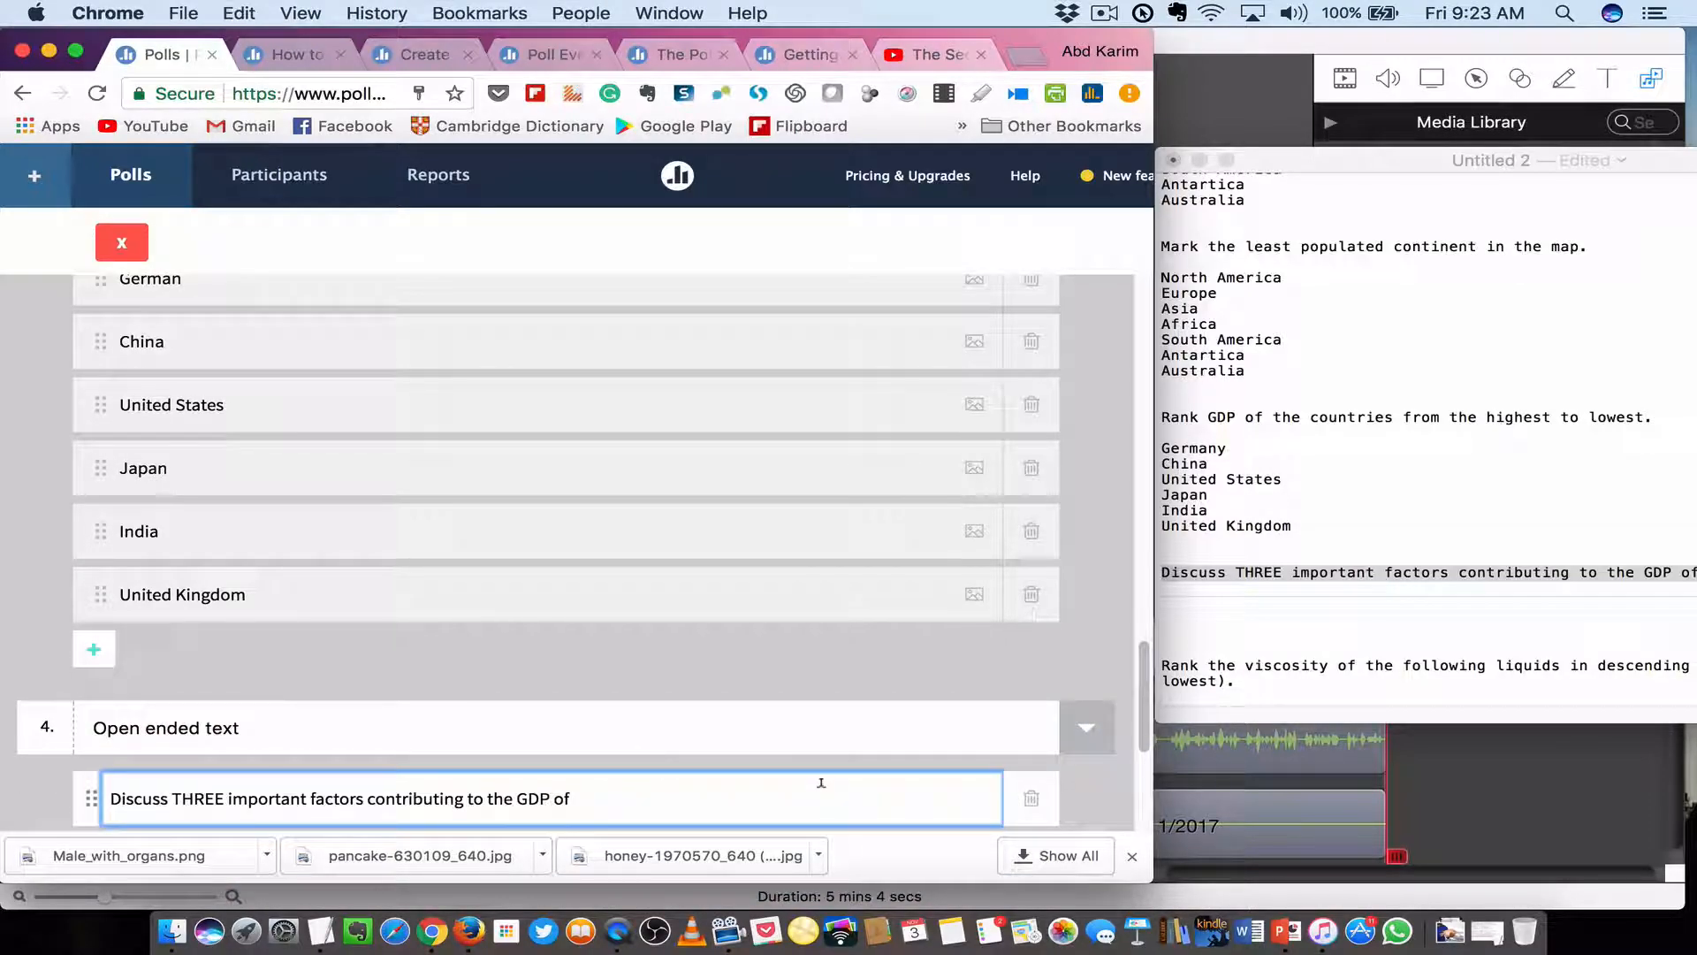
{"action": "type", "text": "a country."}
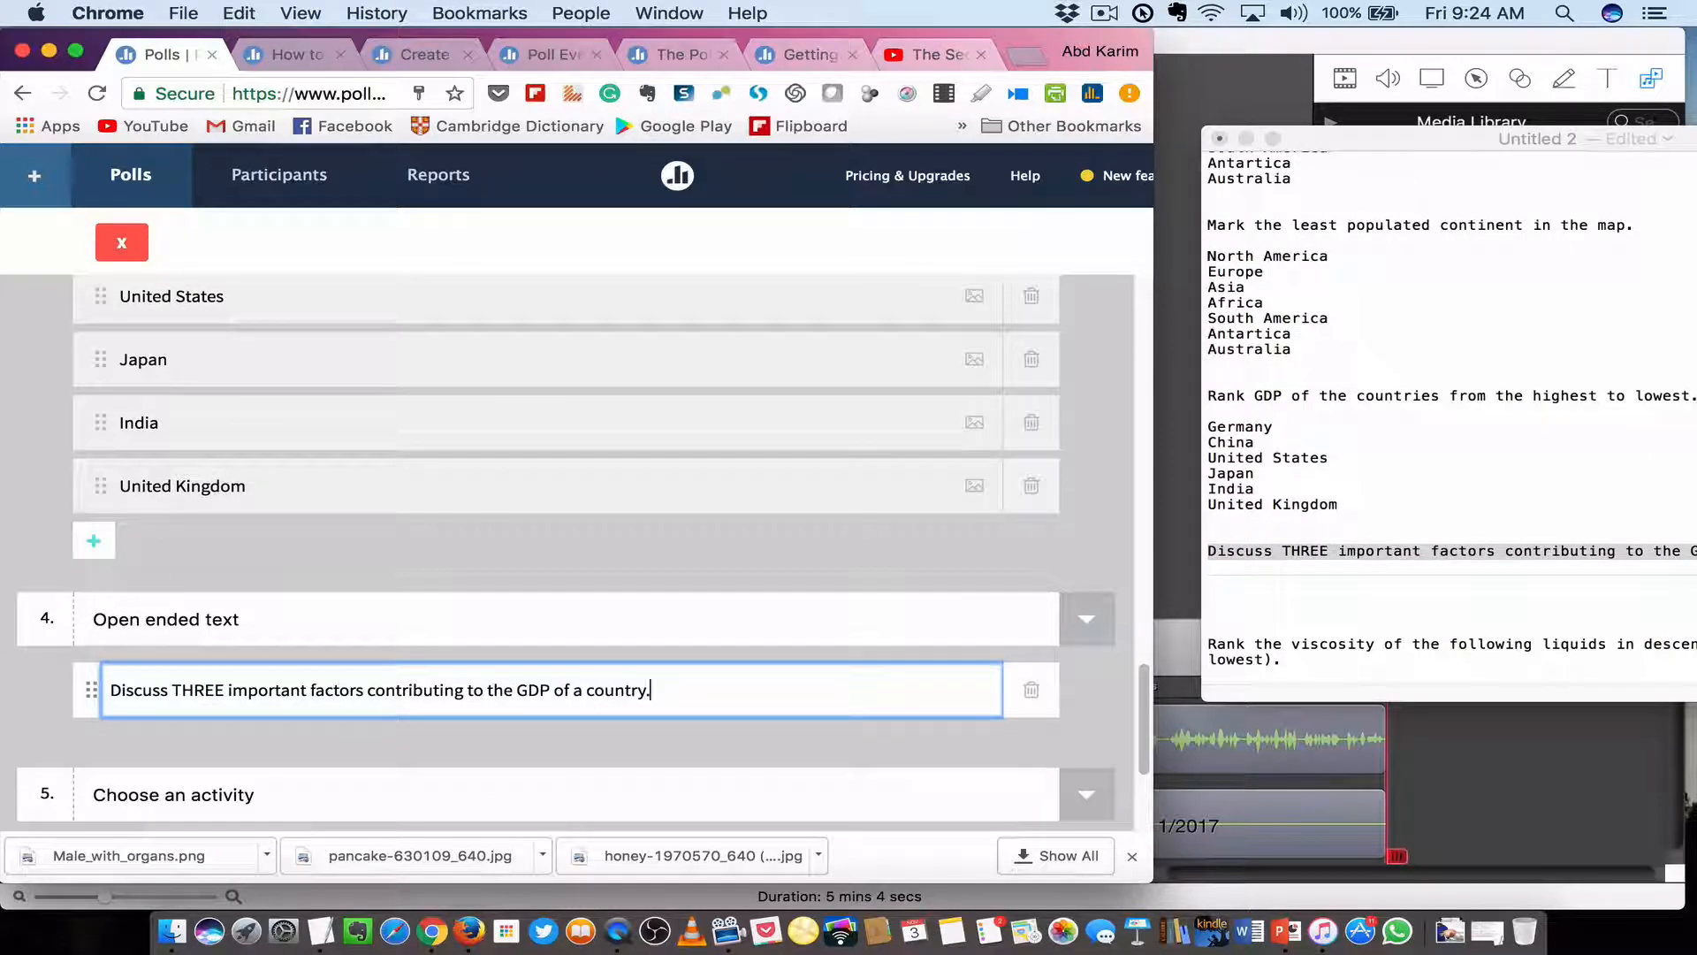
Review the whole survey form, from its title through all four questions down to the end of the form.
{"action": "scroll", "coordinate": [477, 626], "scroll_direction": "down", "scroll_amount": 1}
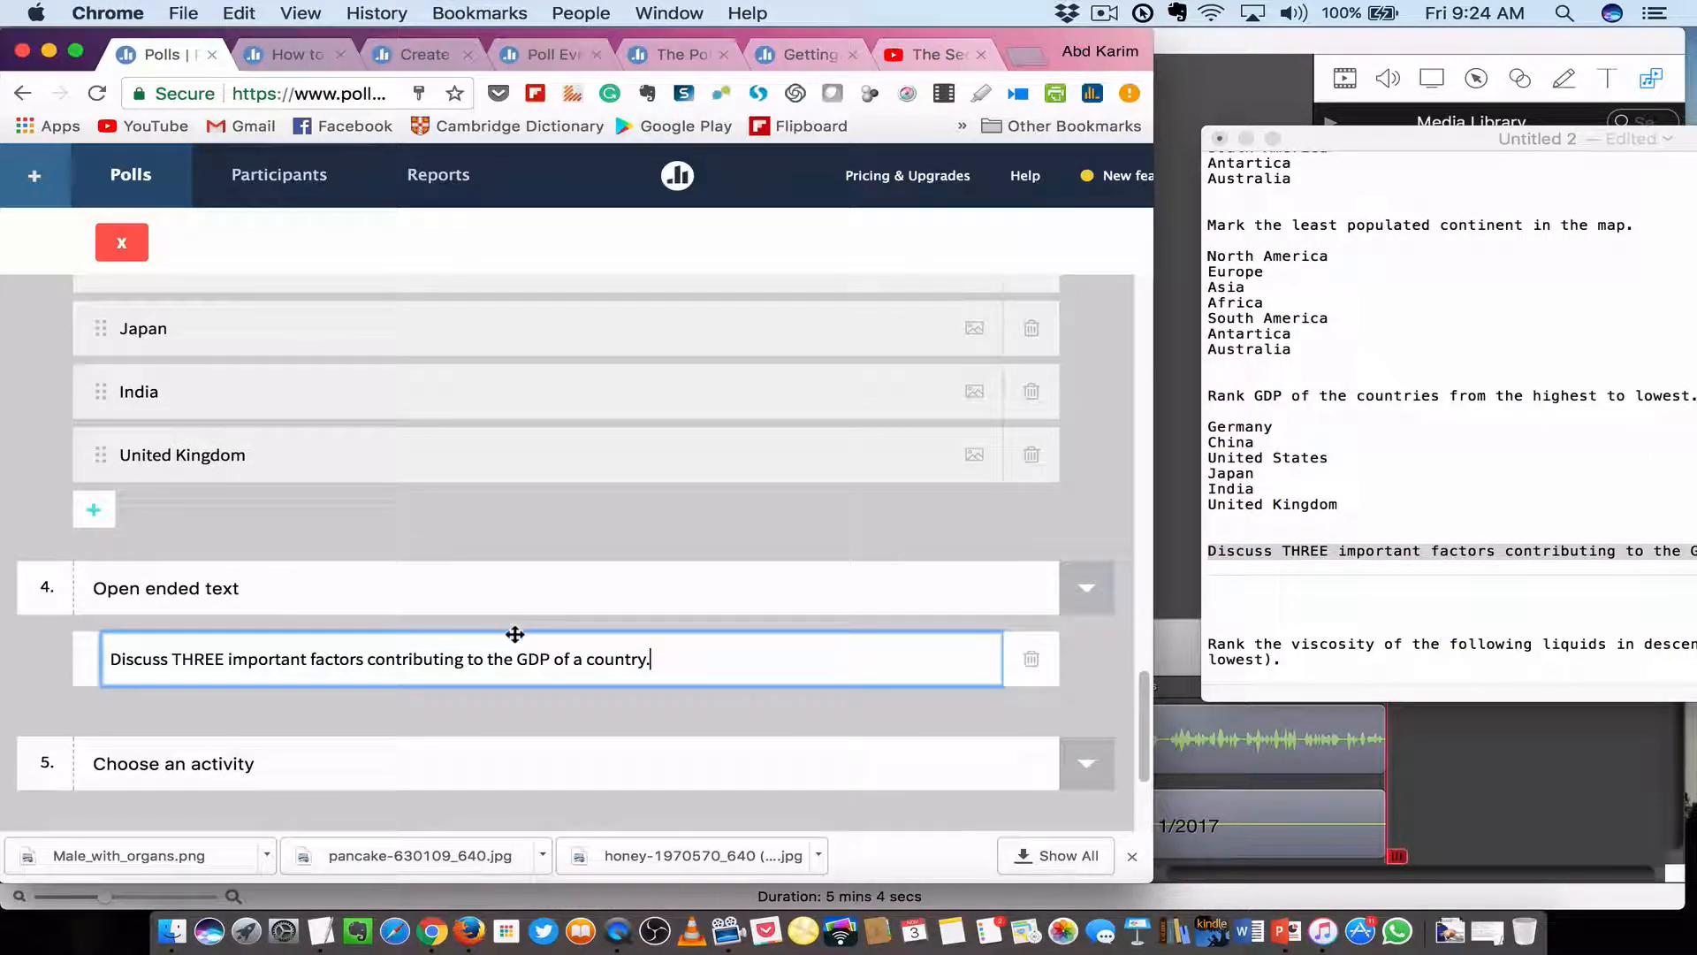
{"action": "scroll", "coordinate": [508, 634], "scroll_direction": "up", "scroll_amount": 10}
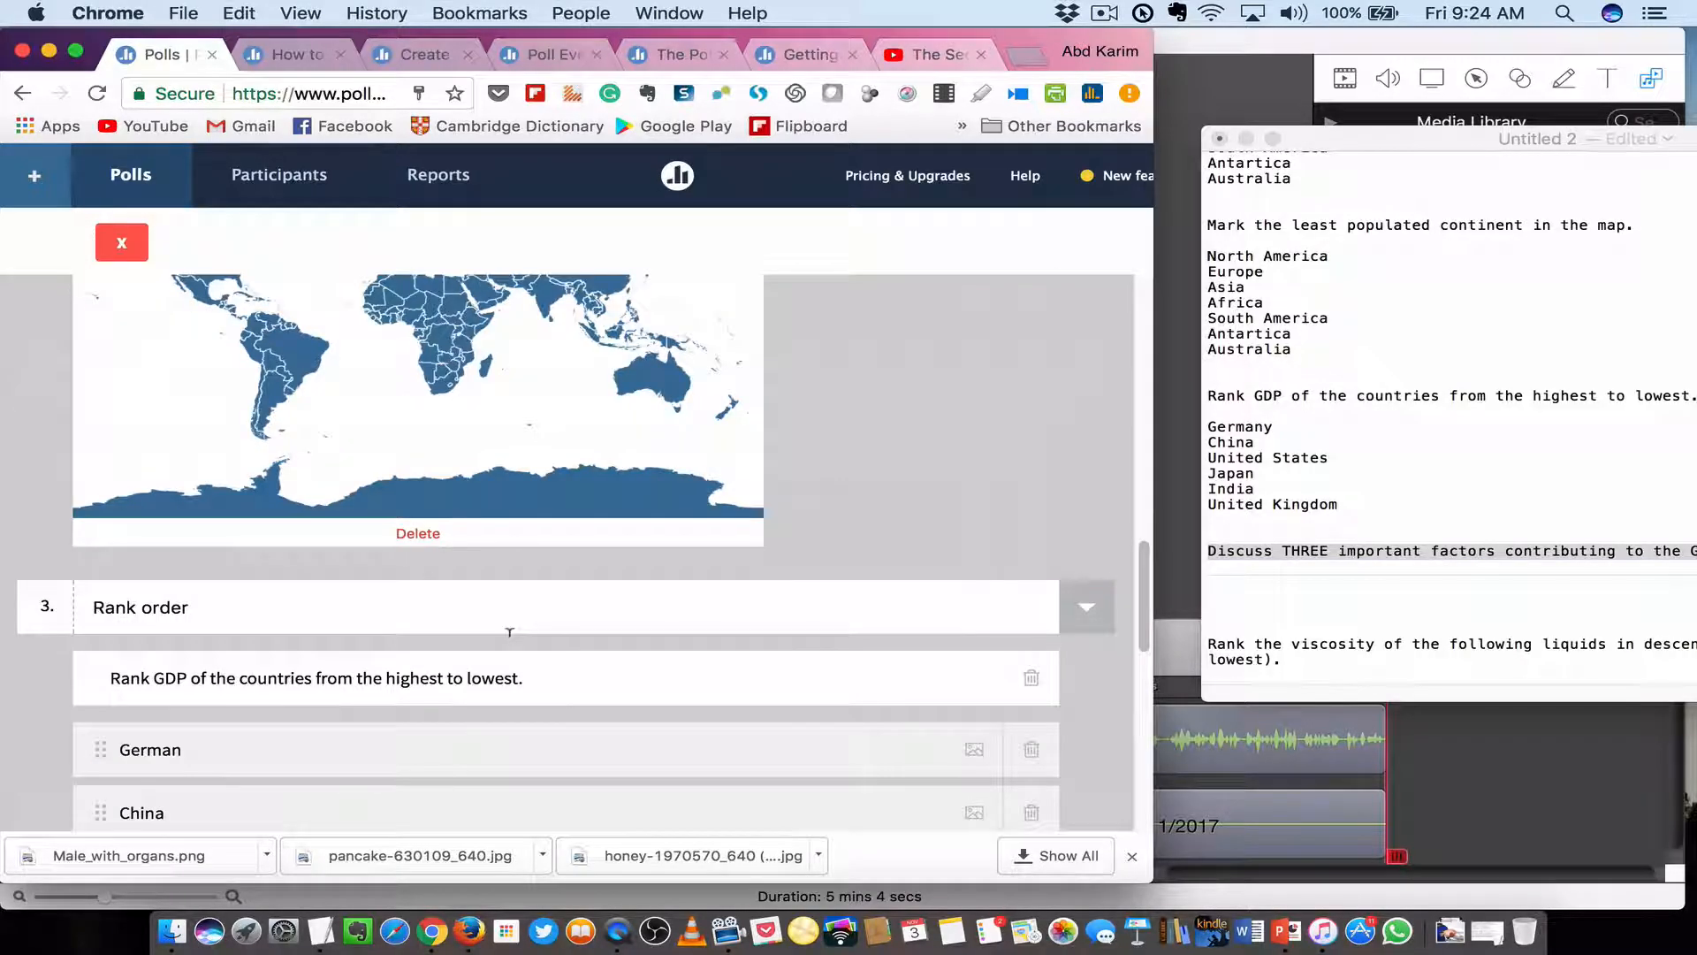
{"action": "scroll", "coordinate": [508, 637], "scroll_direction": "up", "scroll_amount": 10}
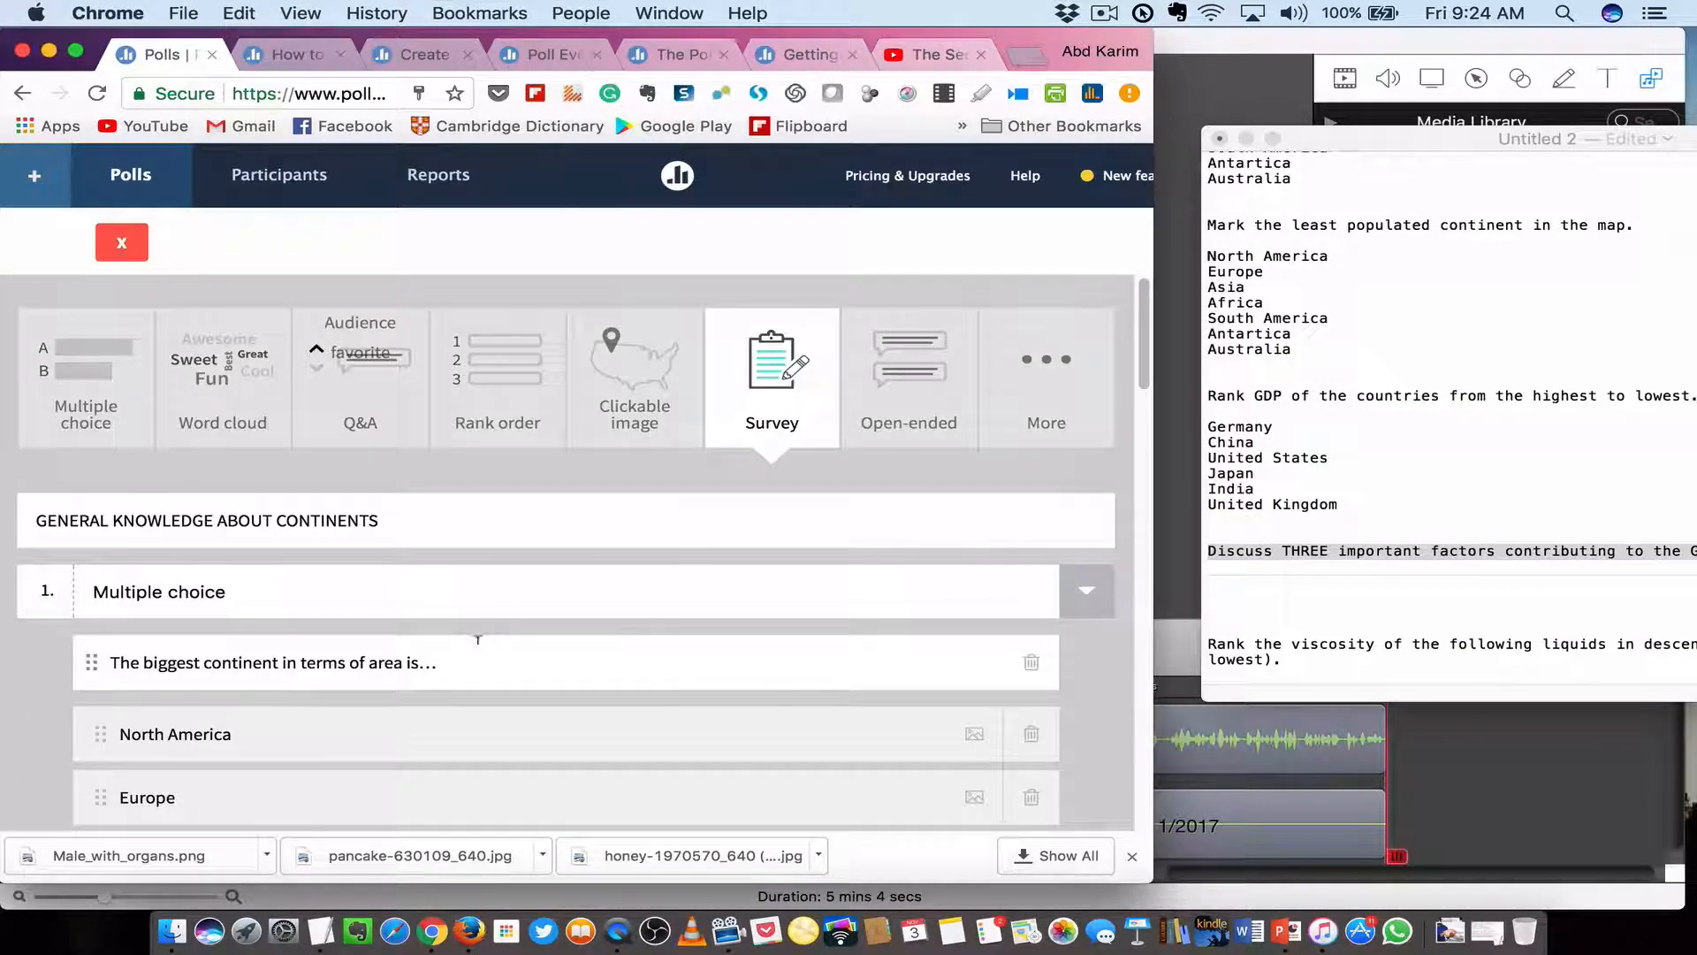
{"action": "scroll", "coordinate": [481, 637], "scroll_direction": "down", "scroll_amount": 10}
{"action": "scroll", "coordinate": [495, 651], "scroll_direction": "down", "scroll_amount": 5}
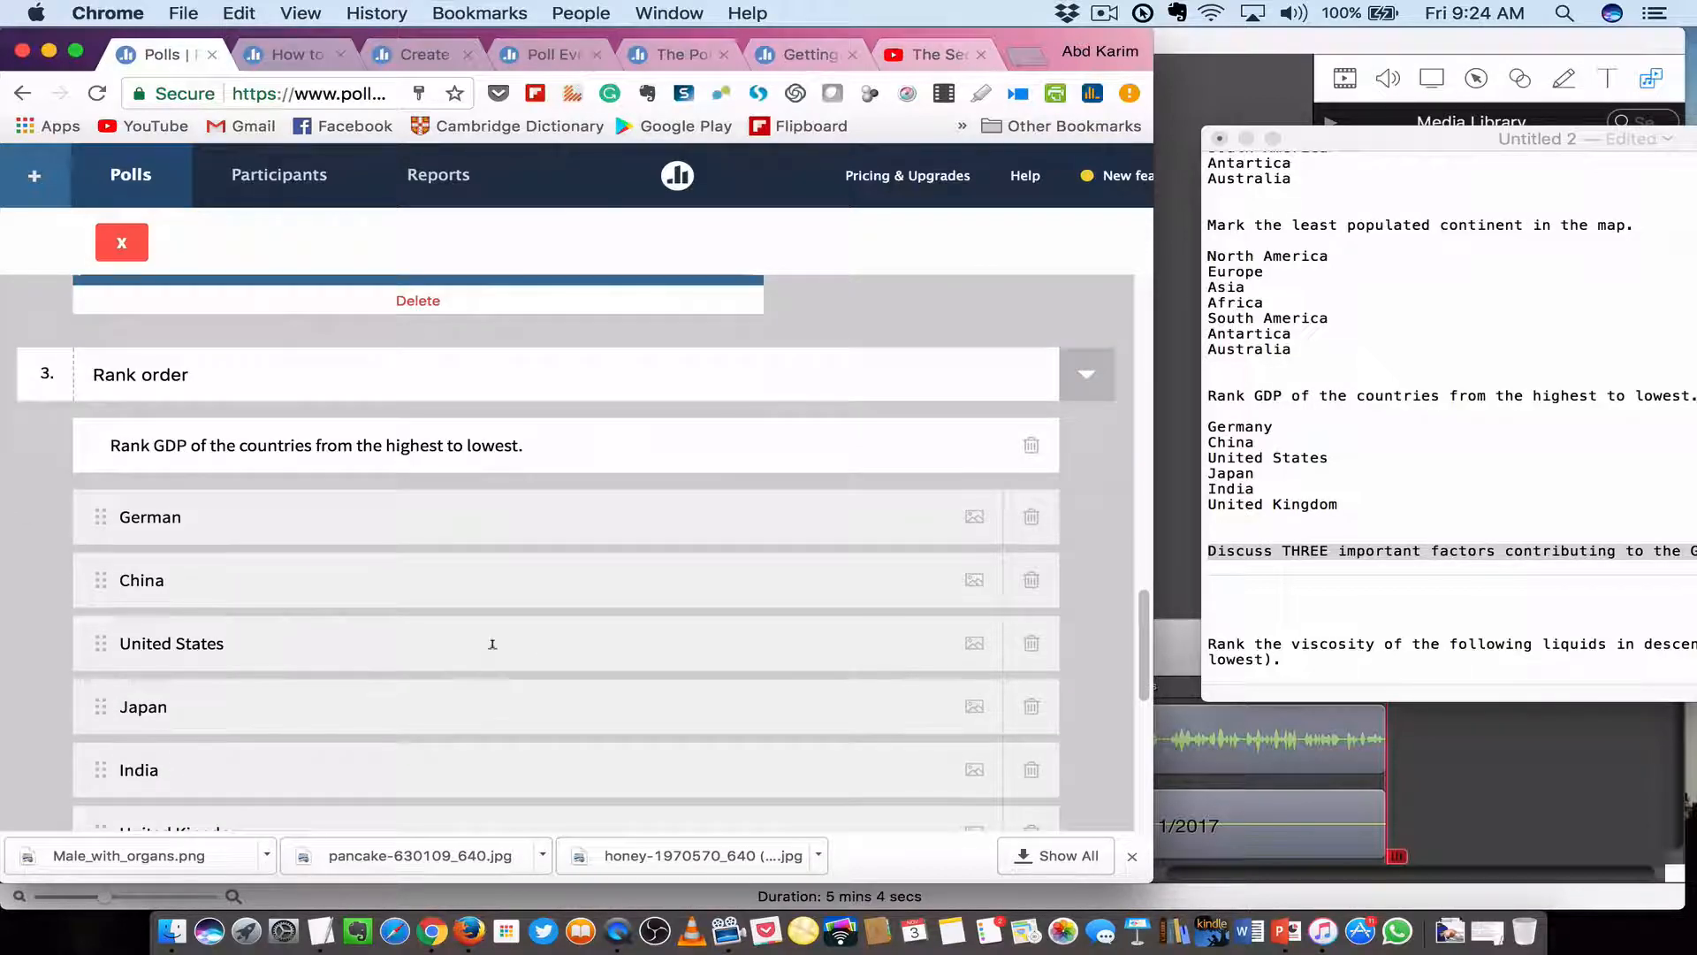
{"action": "scroll", "coordinate": [492, 645], "scroll_direction": "down", "scroll_amount": 5}
{"action": "scroll", "coordinate": [486, 643], "scroll_direction": "down", "scroll_amount": 1}
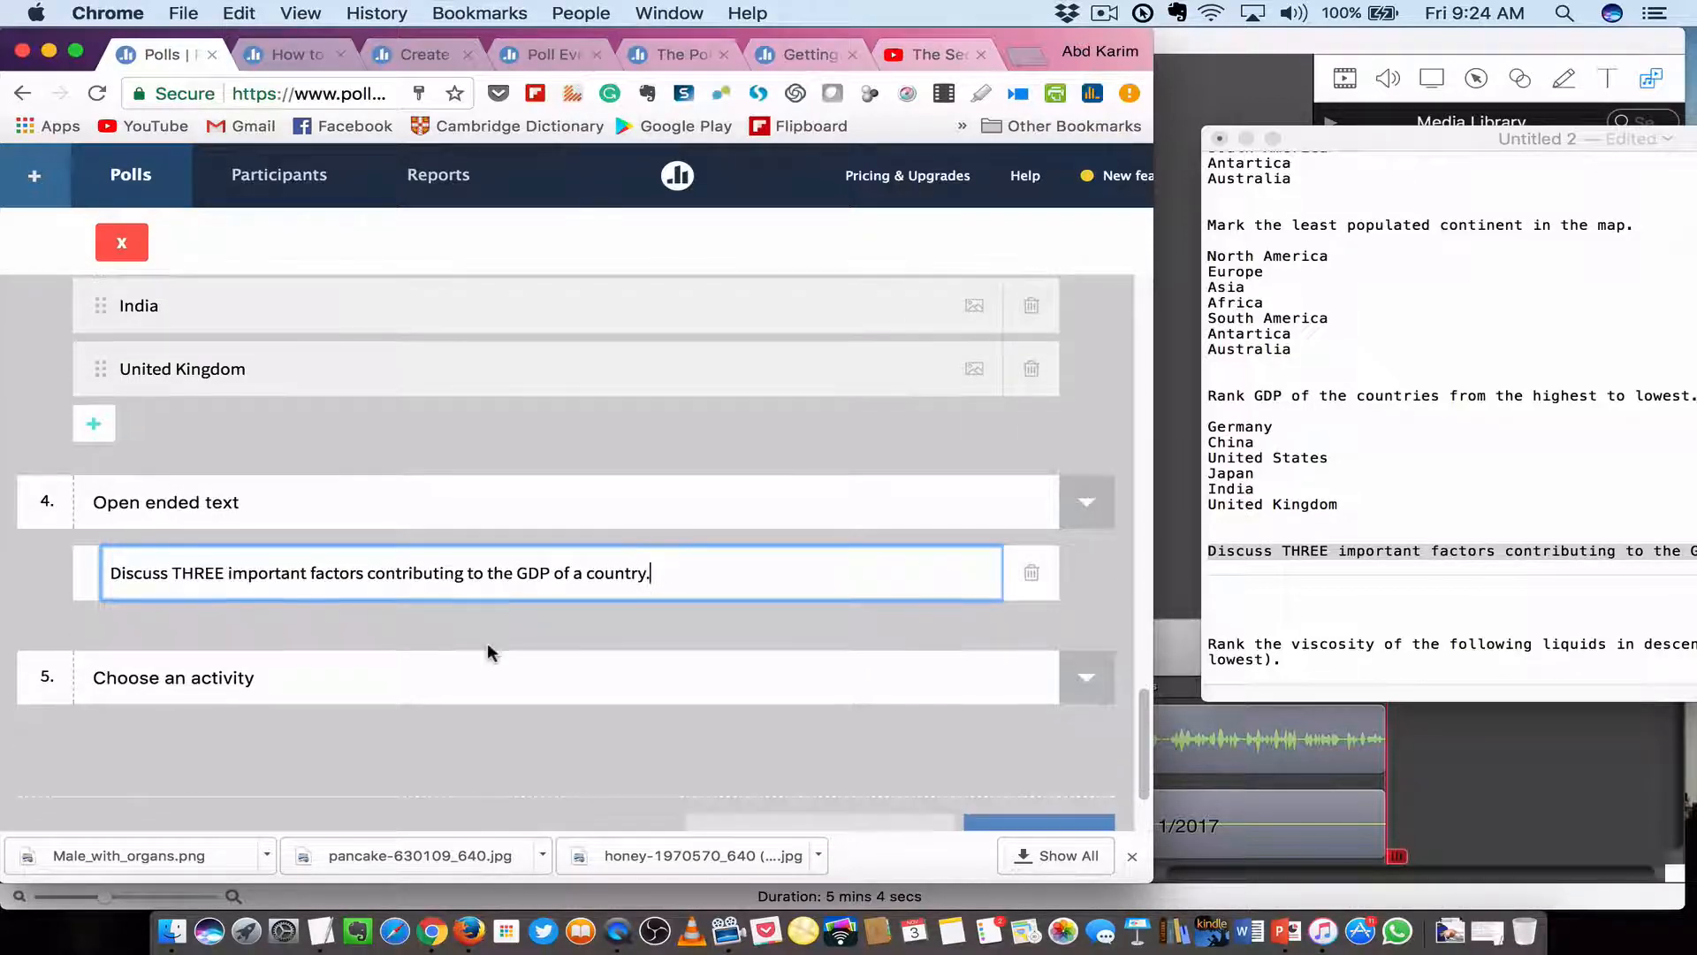
{"action": "scroll", "coordinate": [488, 644], "scroll_direction": "down", "scroll_amount": 3}
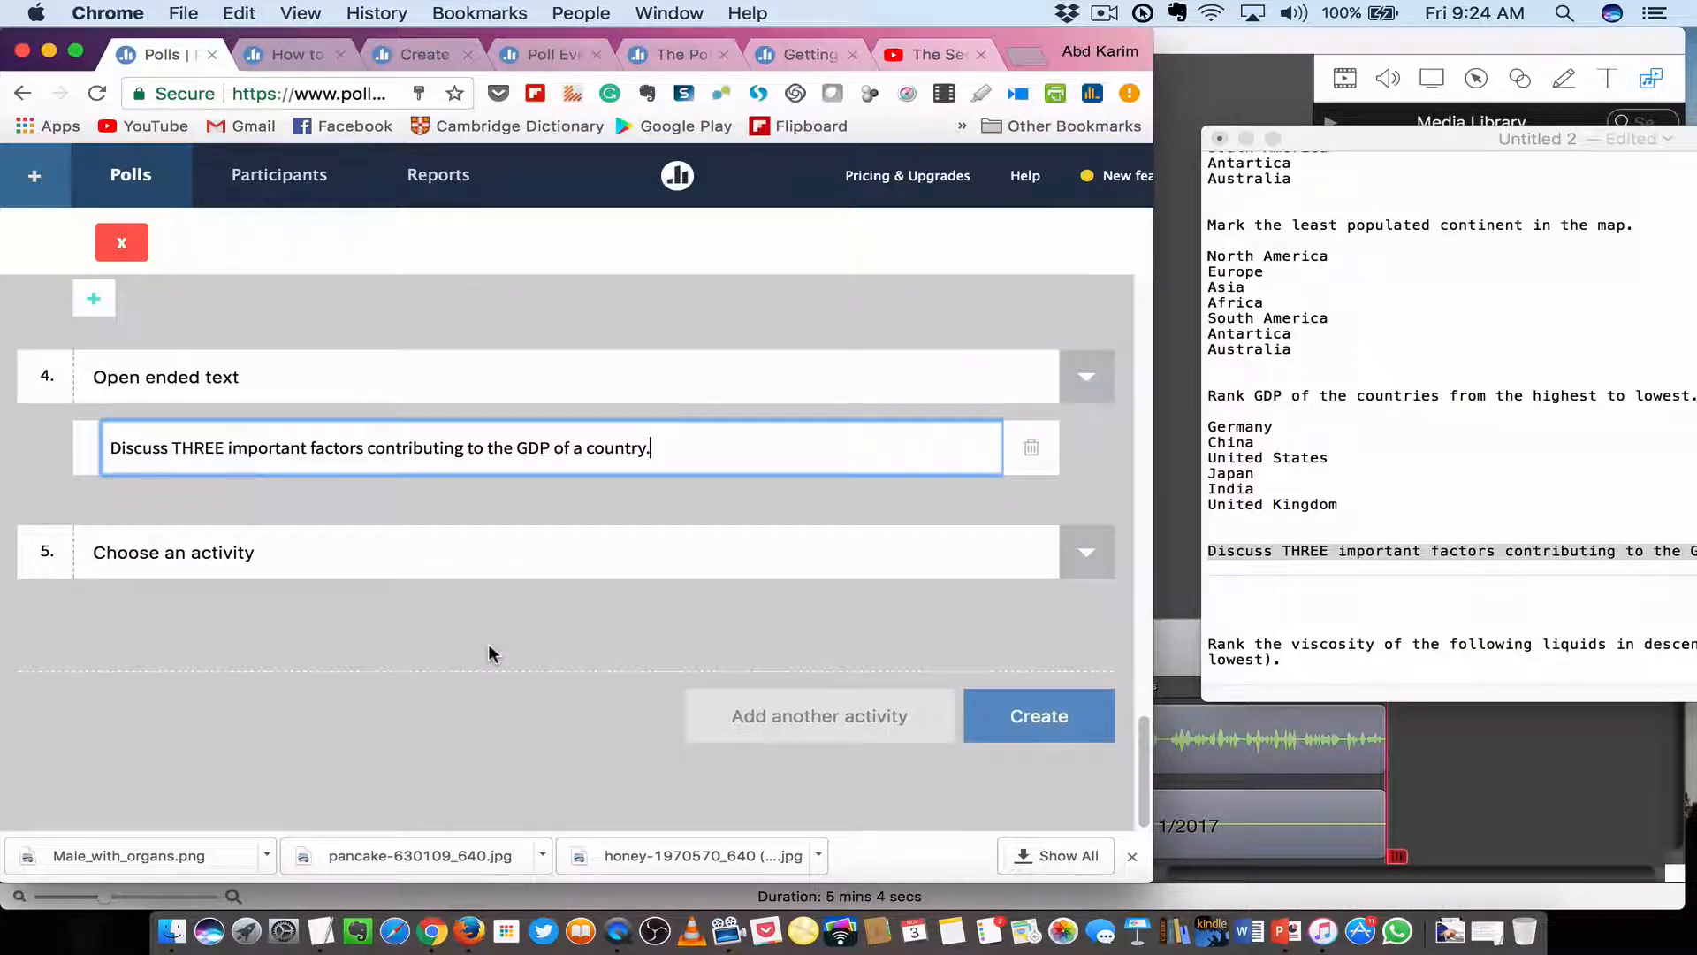
Create the survey and widen the browser window so its full configuration page fits.
{"action": "left_click", "coordinate": [1041, 718]}
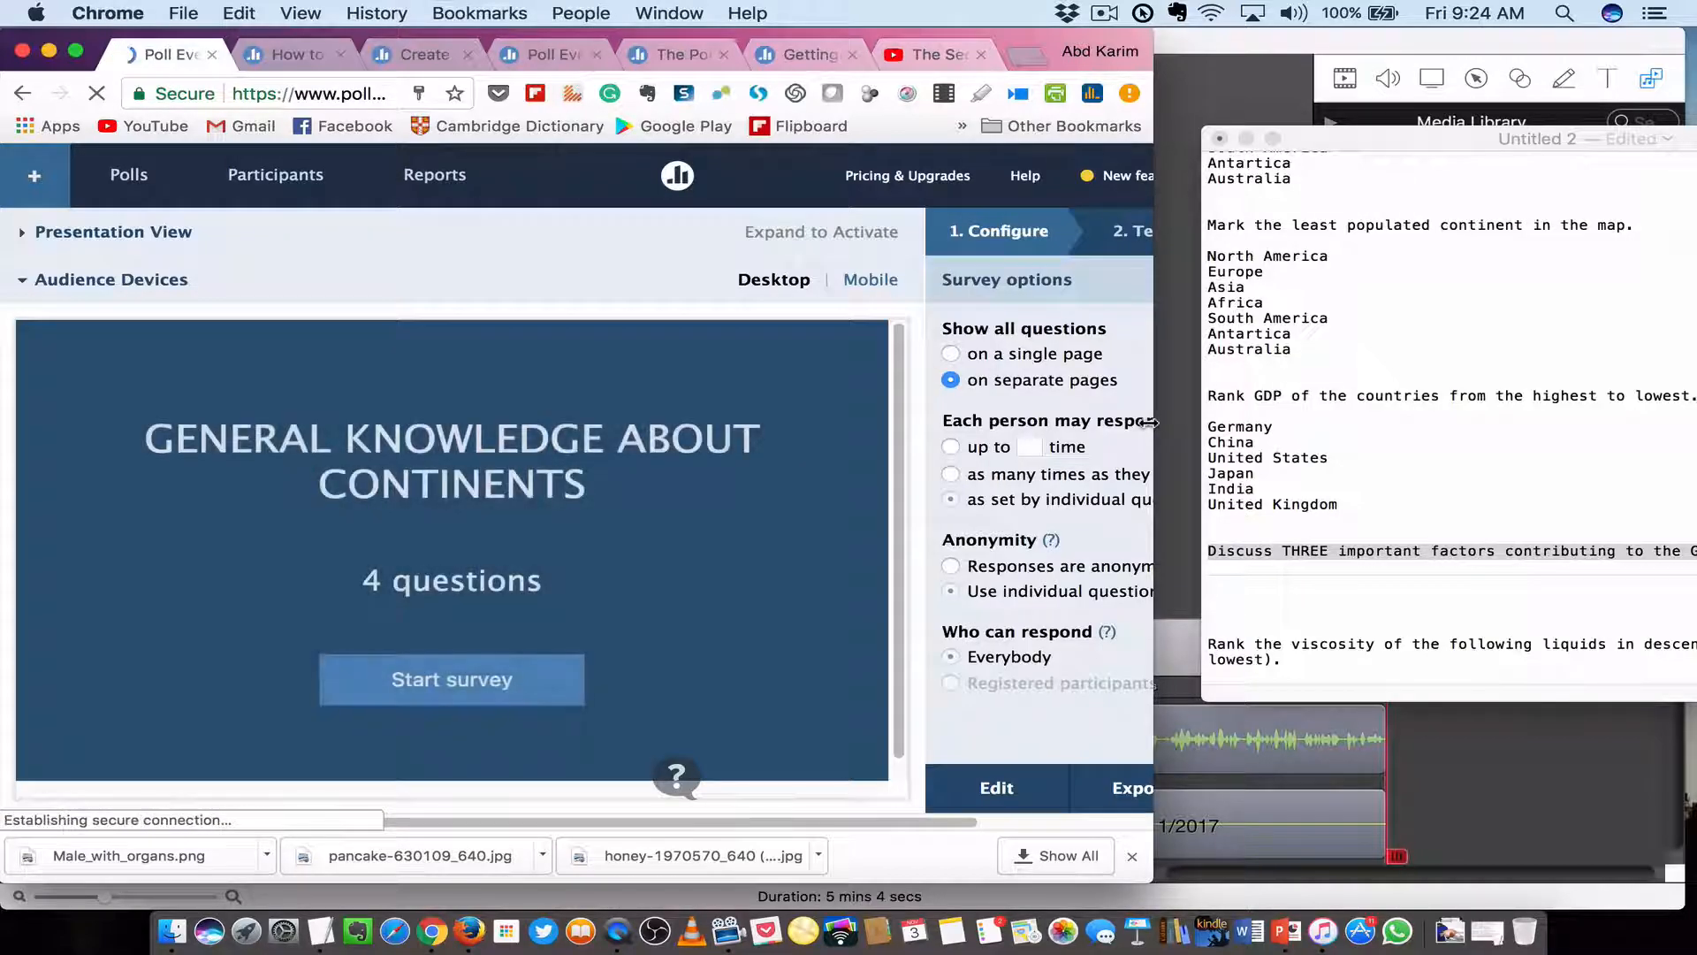
{"action": "left_click_drag", "start_coordinate": [1153, 423], "coordinate": [1649, 427]}
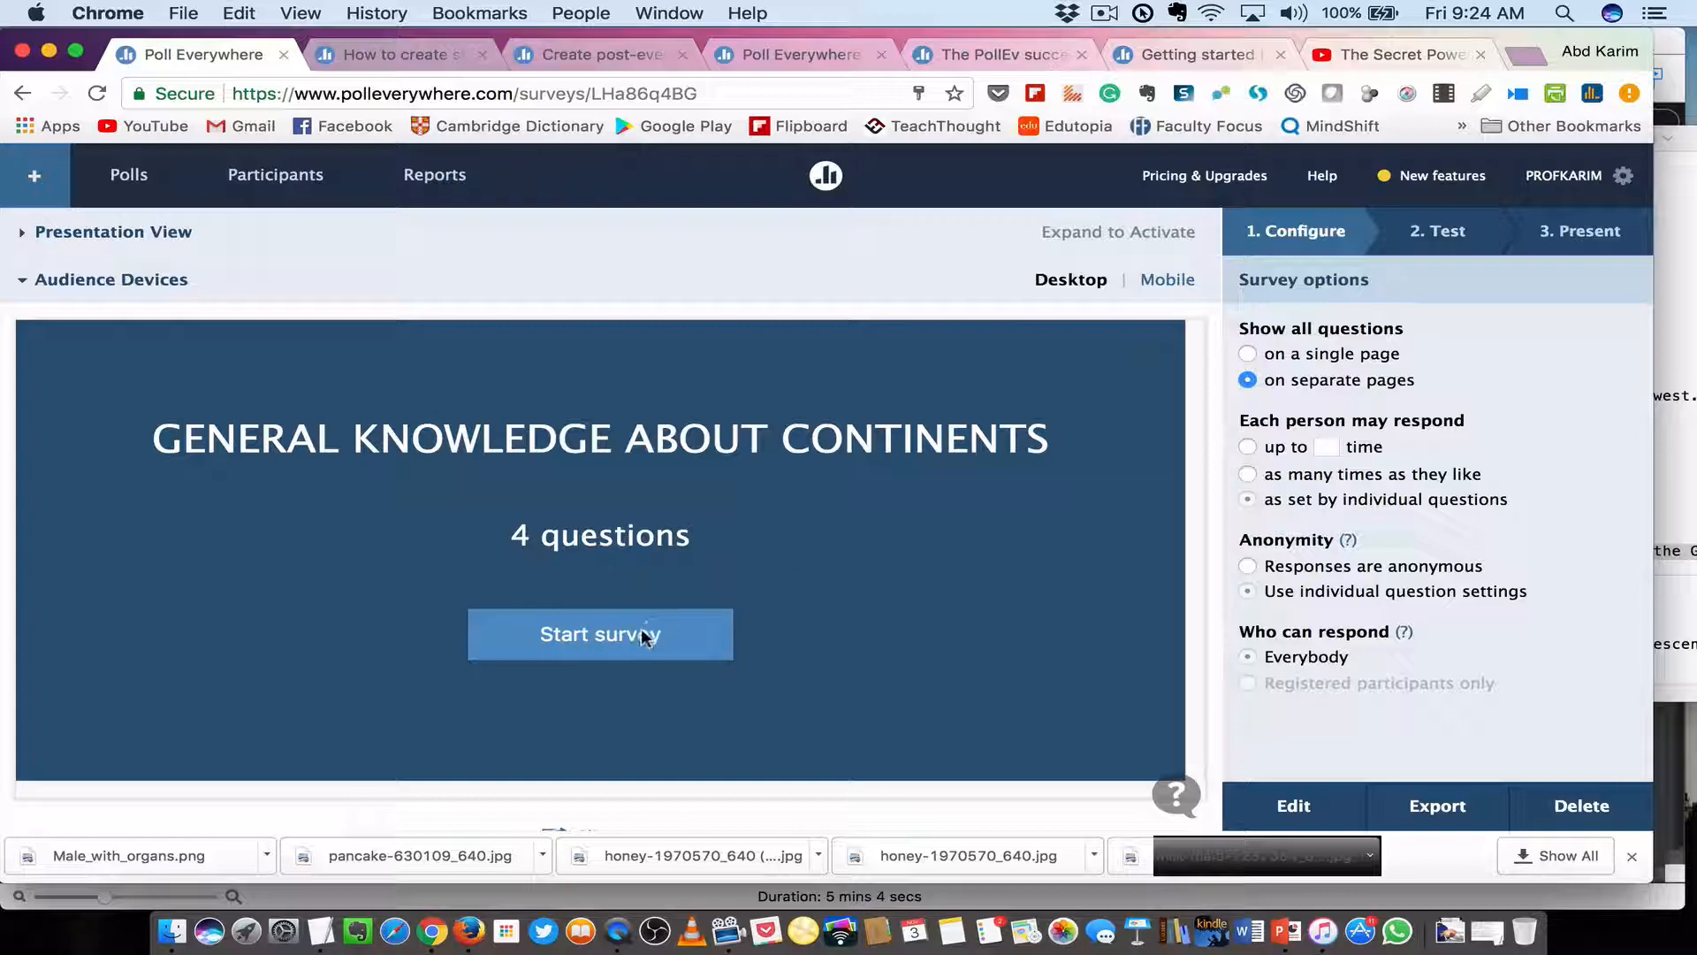
Activate the survey from its presentation view and open its test options.
{"action": "scroll", "coordinate": [626, 640], "scroll_direction": "down", "scroll_amount": 1}
{"action": "scroll", "coordinate": [624, 640], "scroll_direction": "up", "scroll_amount": 1}
{"action": "left_click", "coordinate": [1094, 228]}
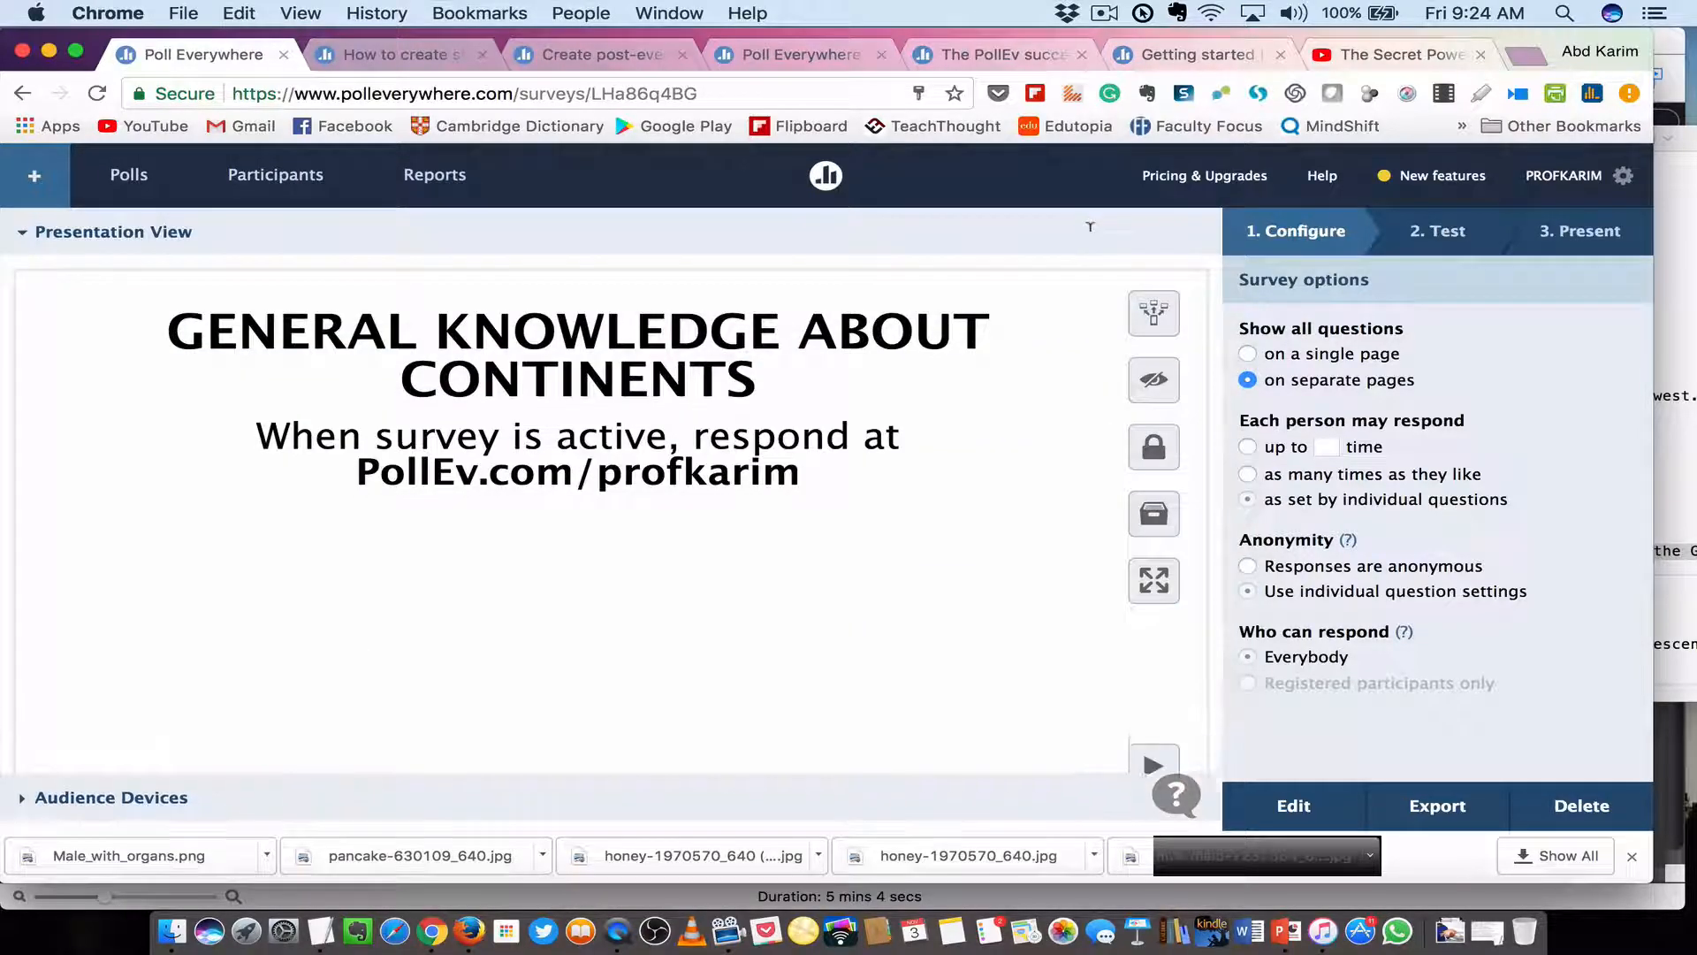
{"action": "left_click", "coordinate": [1154, 311]}
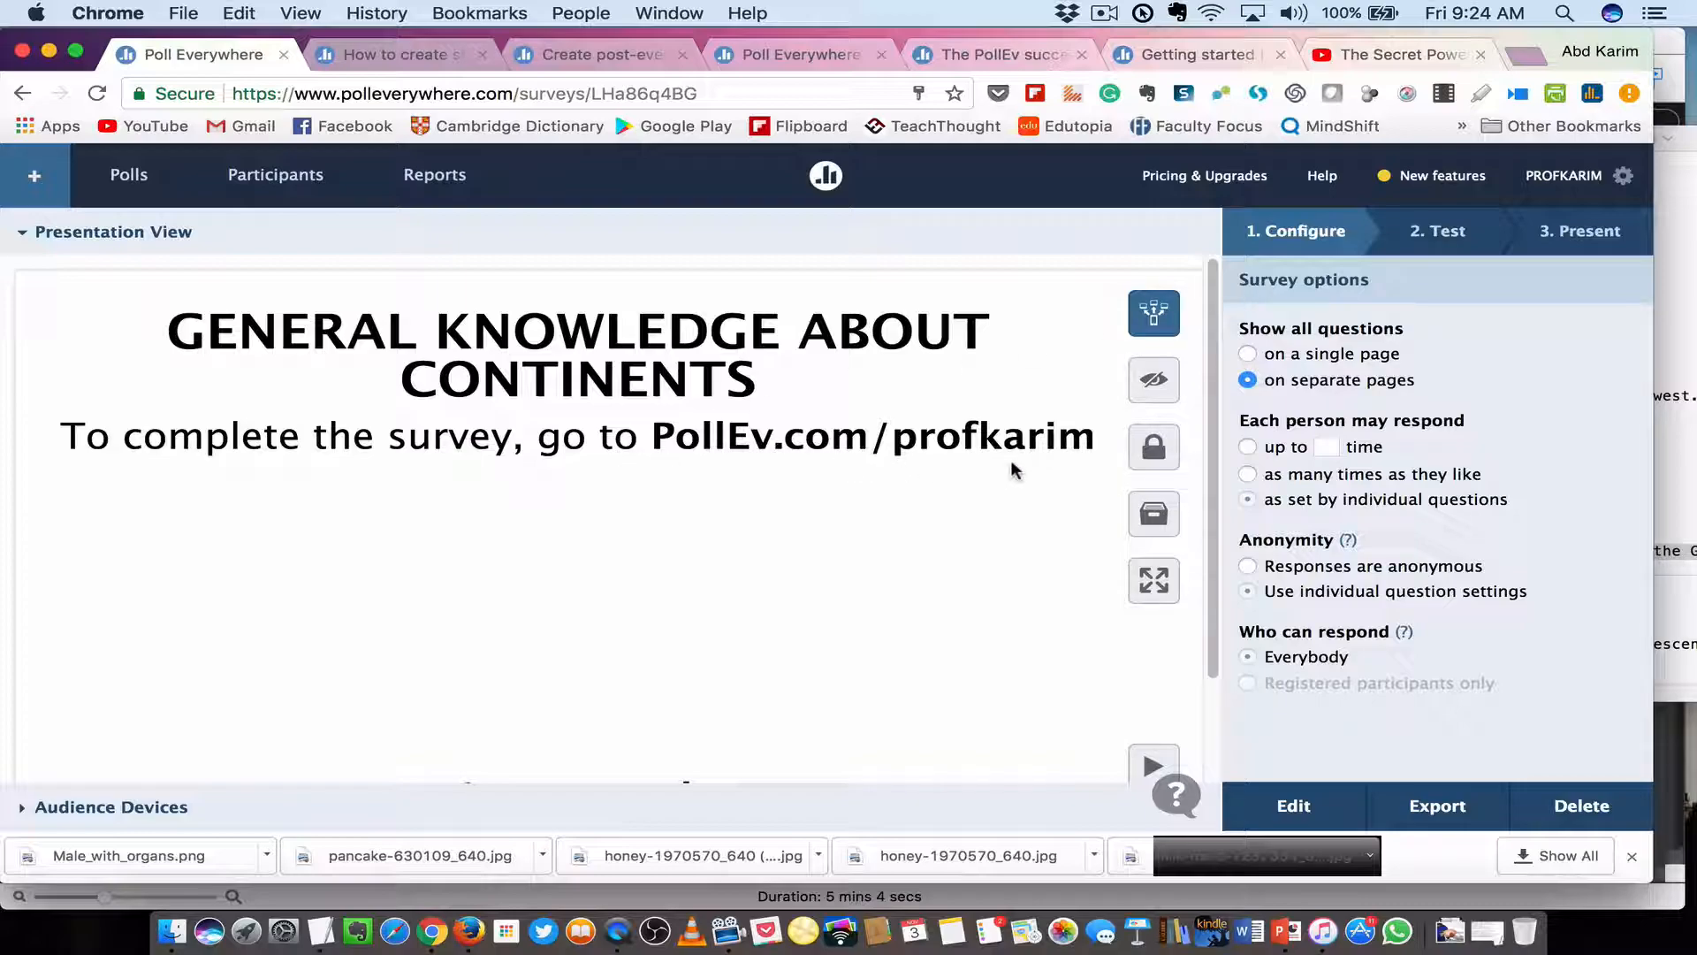
{"action": "left_click", "coordinate": [1438, 234]}
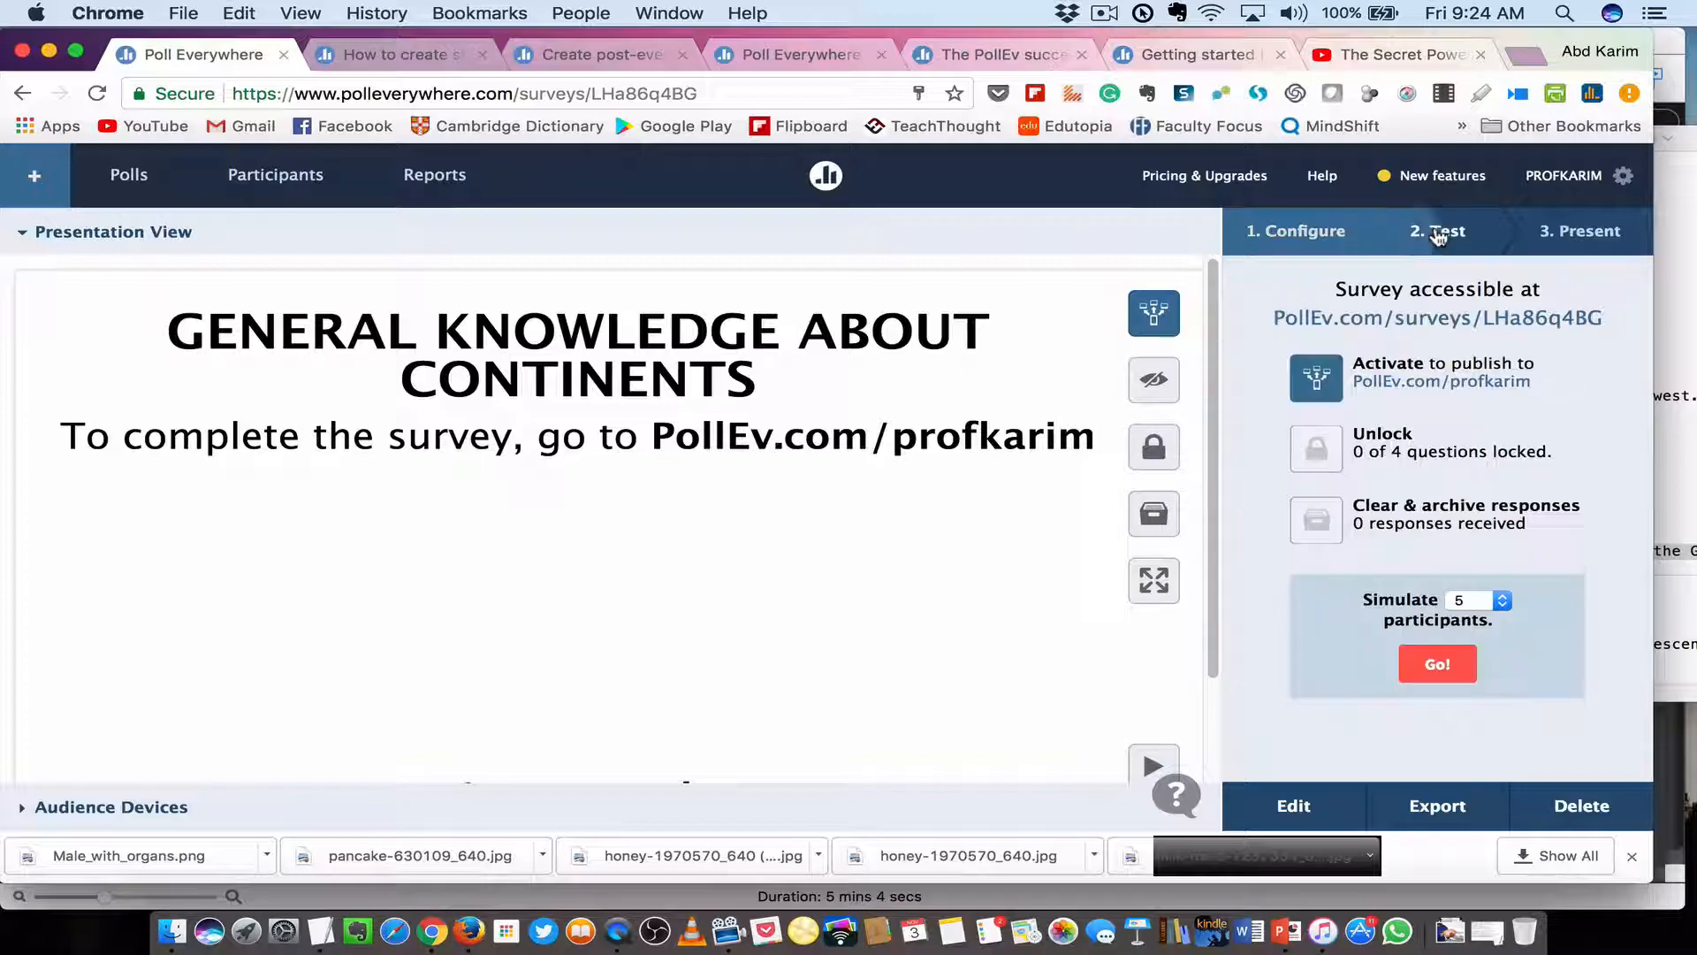